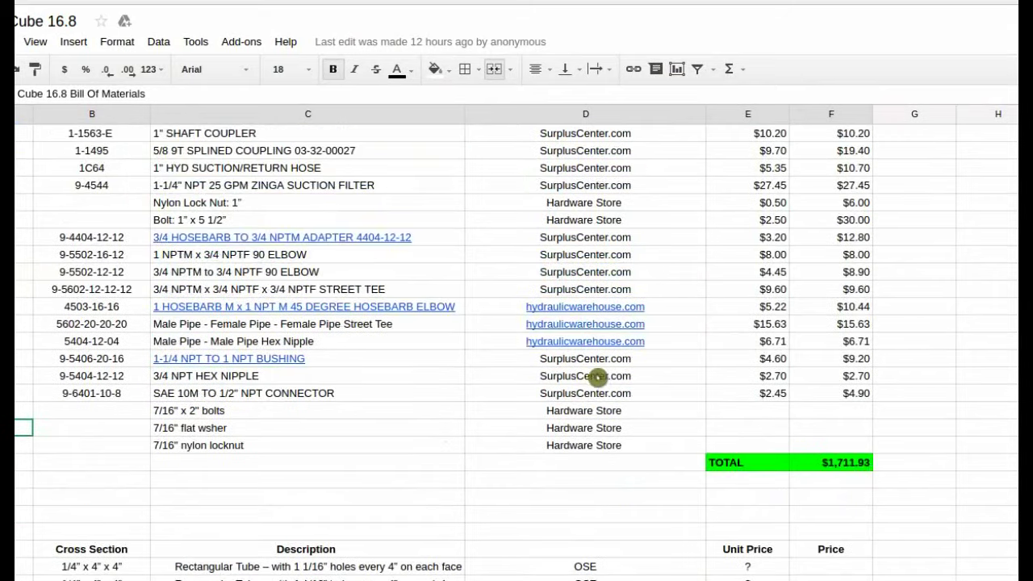
- Review the OSE Power Cube 16.8 bill of materials from the first part row down to the steel cross-section list
scroll(604, 362, "up", 4)
scroll(604, 361, "up", 2)
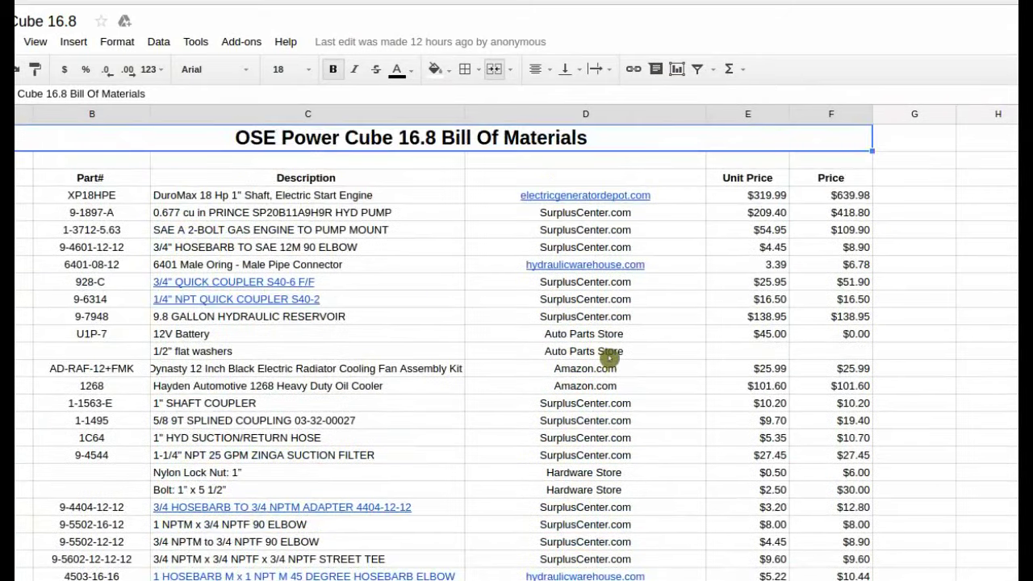
scroll(607, 371, "down", 8)
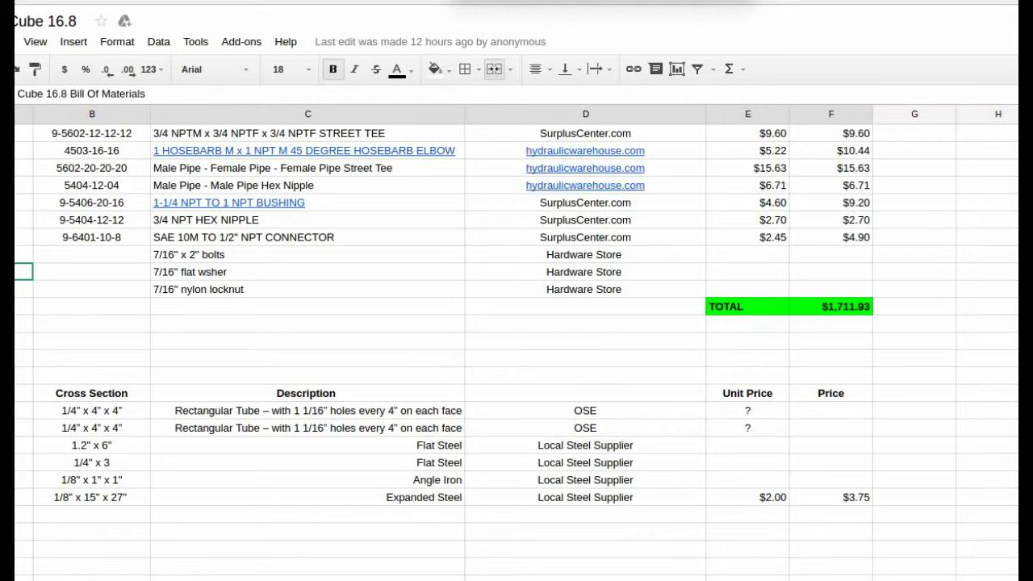
- Switch to the shared SketchUp model and examine the row of assemblies, closing in on the Completed Power Cube
left_click(452, 2)
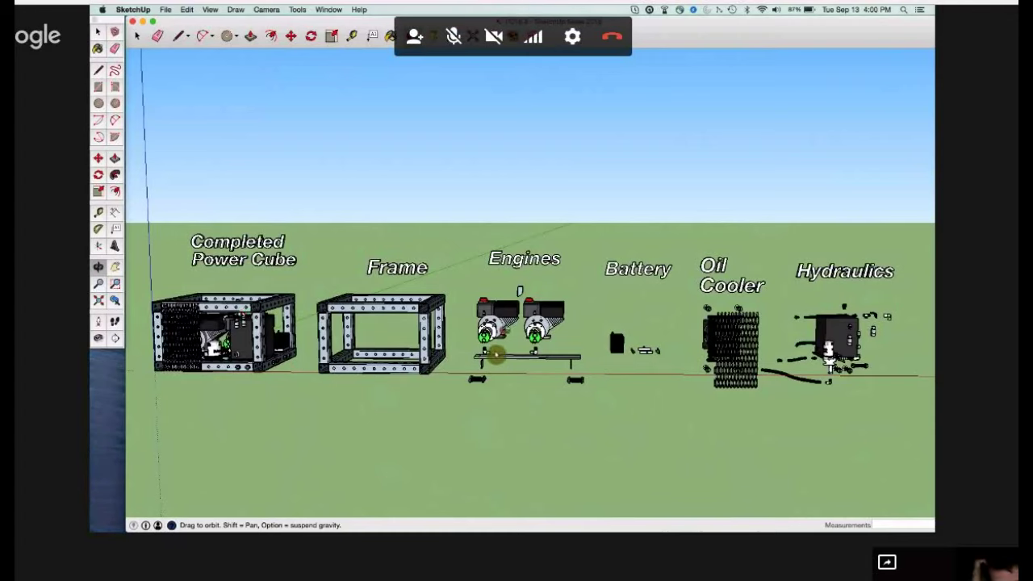
scroll(517, 359, "up", 2)
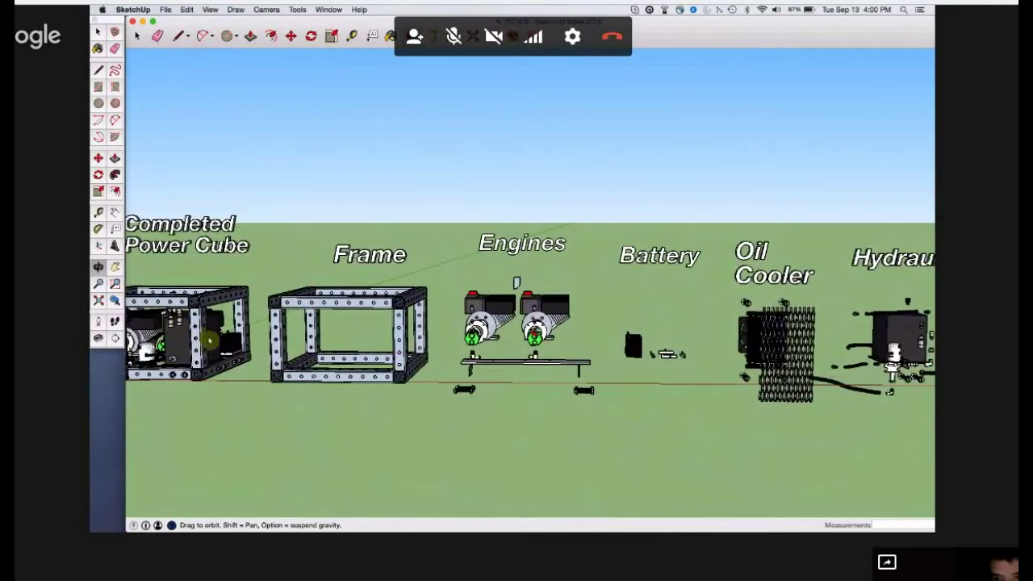
scroll(208, 378, "down", 2)
left_click_drag(208, 378, 258, 334, "shift")
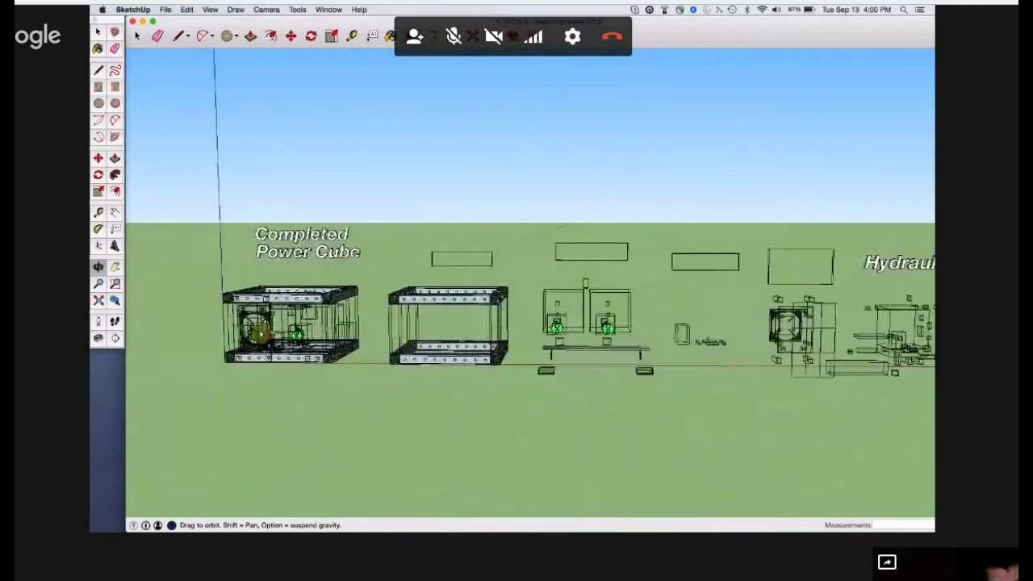
scroll(258, 335, "up", 6)
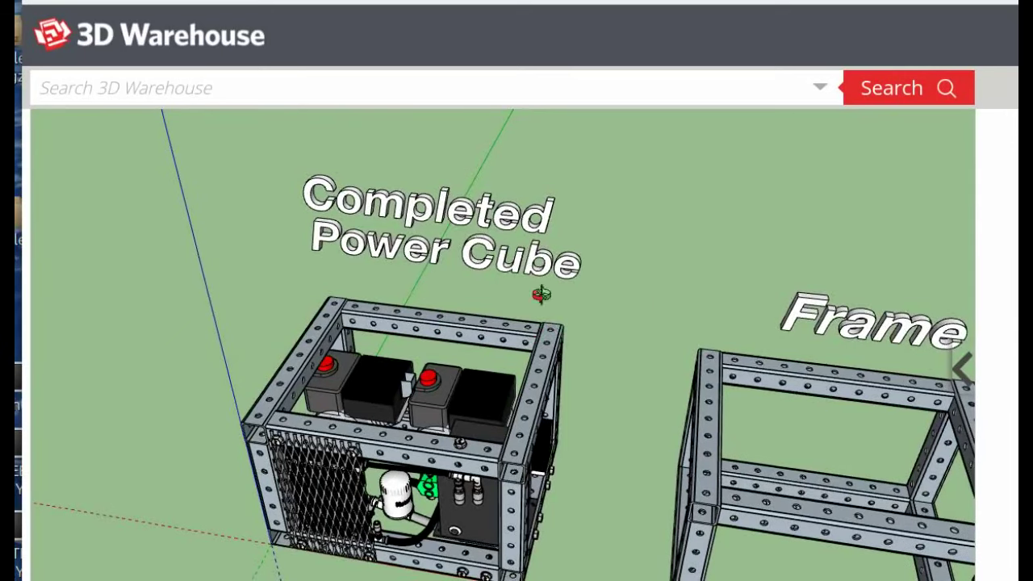
- Examine the completed power cube and the separate frame from all sides in the 3D Warehouse viewer
left_click_drag(592, 3, 661, 2)
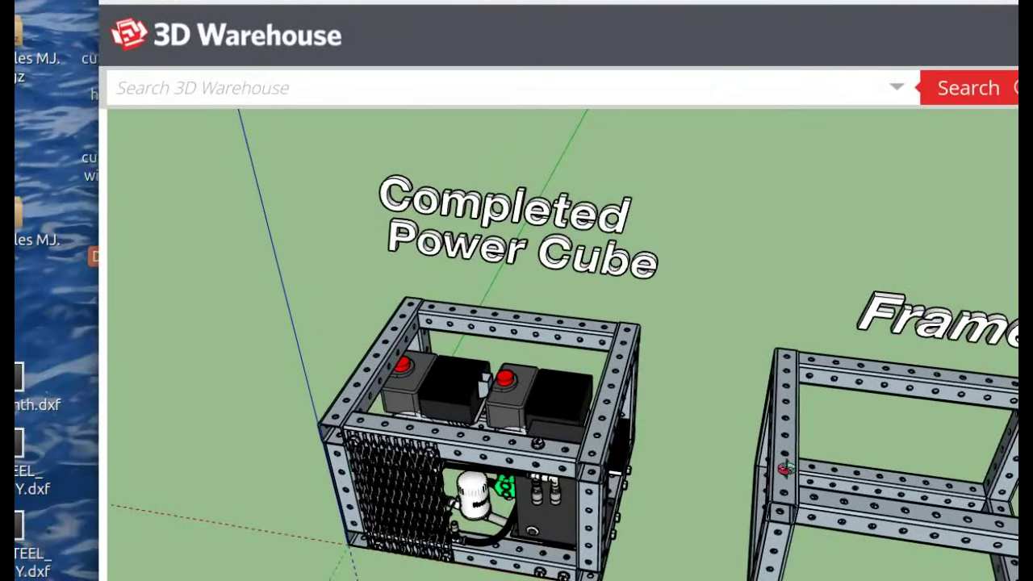
left_click_drag(527, 459, 692, 429)
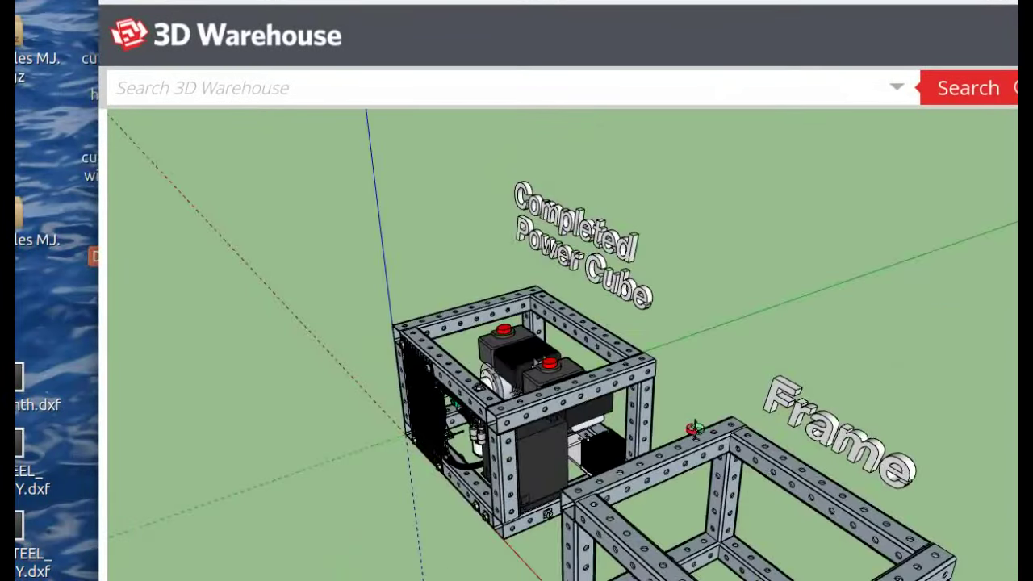
mouse_move(872, 508)
left_mouse_down()
mouse_move(433, 438)
mouse_move(355, 401)
mouse_move(368, 410)
left_mouse_up()
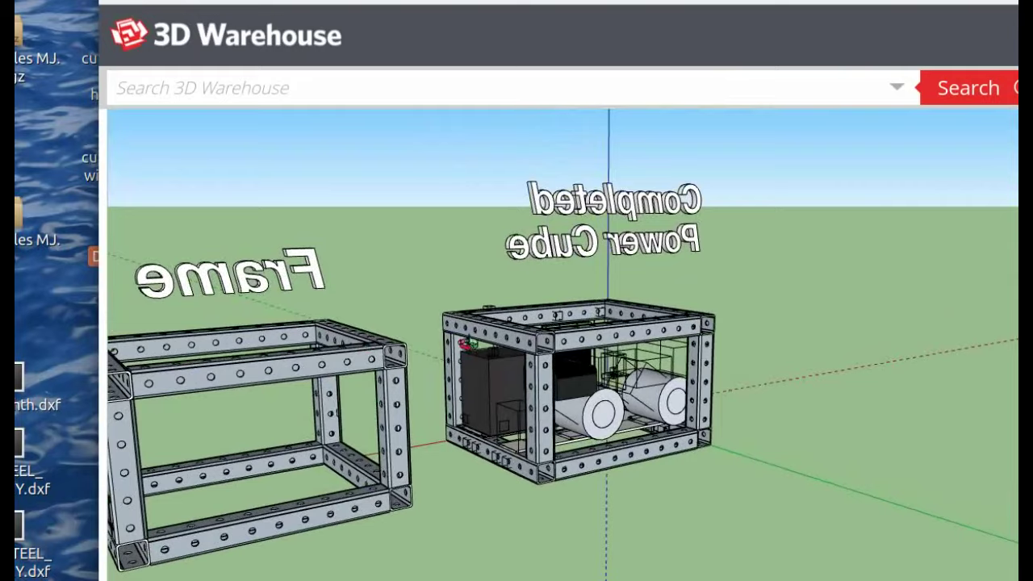
scroll(528, 353, "up", 5)
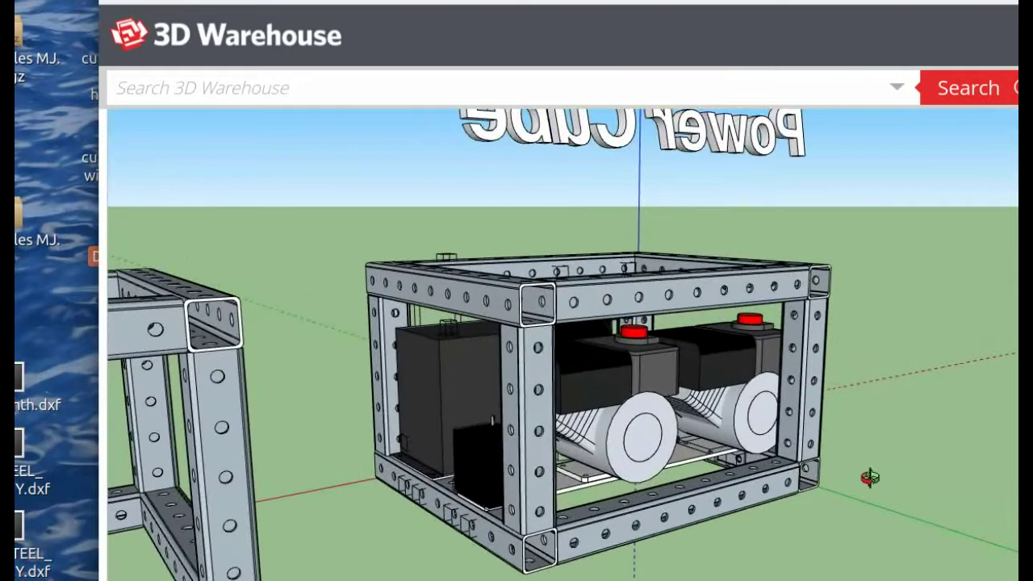
mouse_move(870, 478)
left_mouse_down()
mouse_move(227, 518)
mouse_move(202, 500)
mouse_move(212, 487)
mouse_move(788, 438)
mouse_move(475, 427)
left_mouse_up()
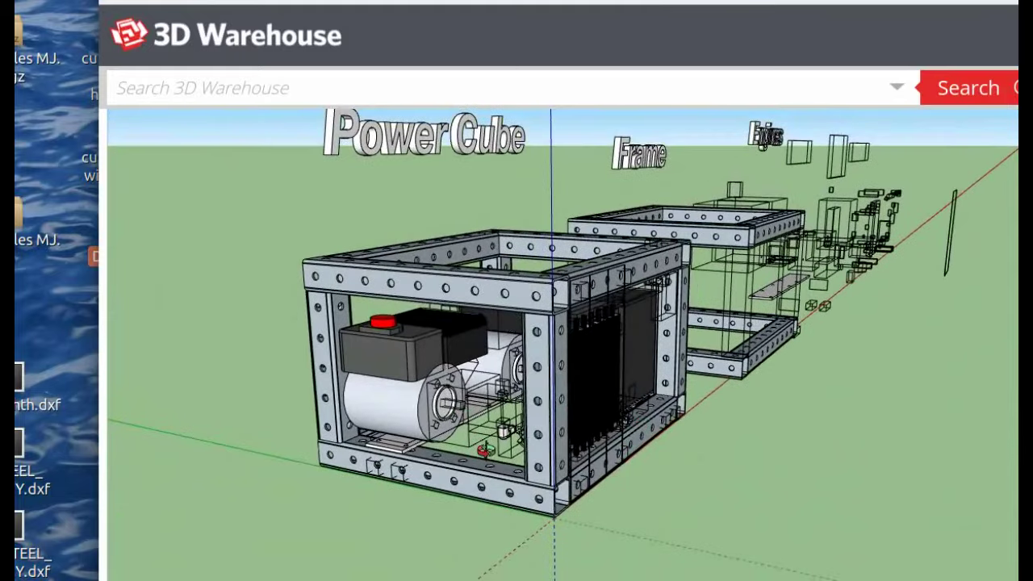
mouse_move(772, 440)
left_mouse_down()
mouse_move(709, 461)
mouse_move(428, 485)
left_mouse_up()
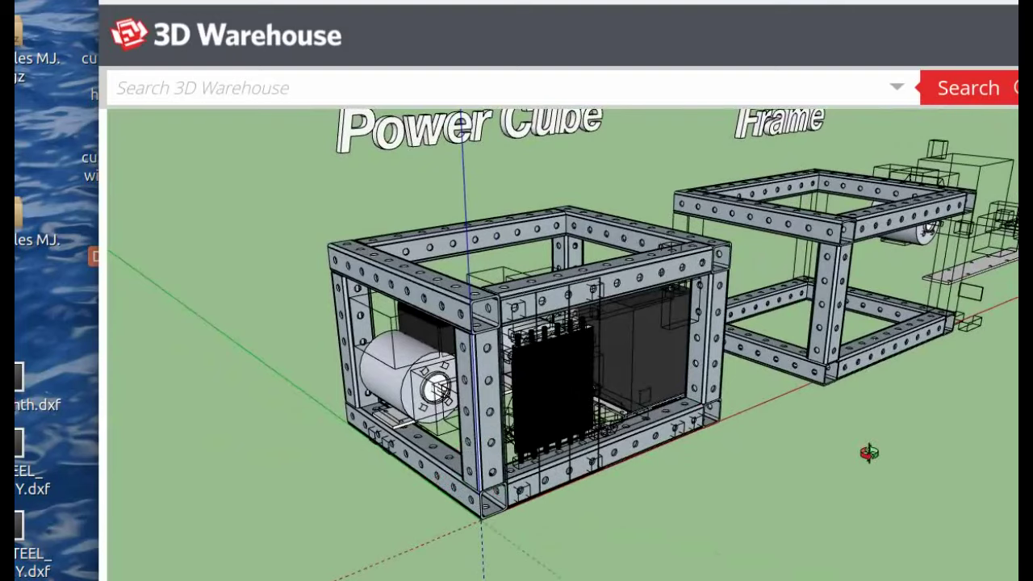
mouse_move(805, 470)
left_mouse_down()
mouse_move(710, 452)
mouse_move(490, 460)
mouse_move(243, 420)
left_mouse_up()
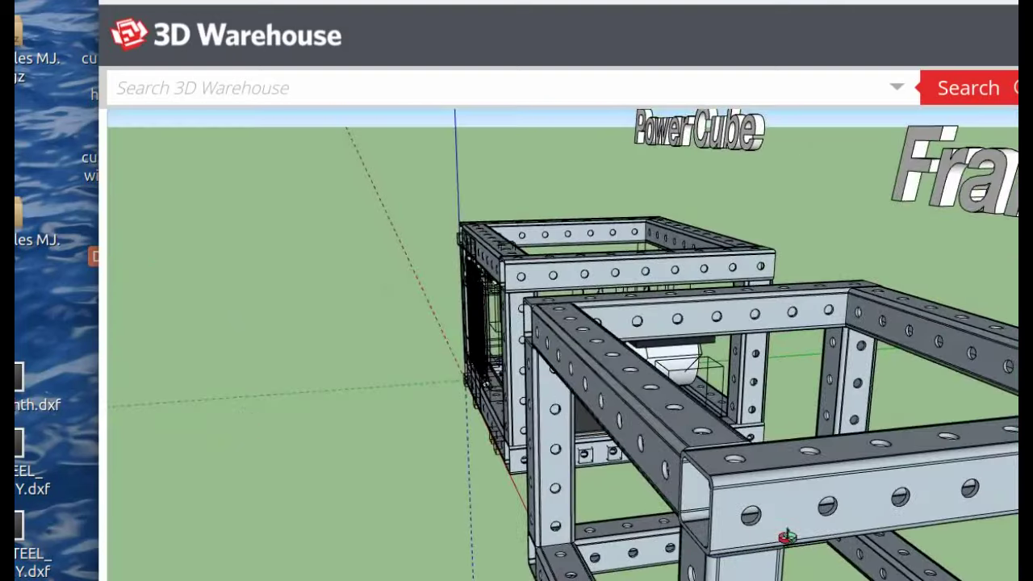
mouse_move(704, 521)
left_mouse_down()
mouse_move(313, 401)
mouse_move(735, 449)
mouse_move(887, 452)
left_mouse_up()
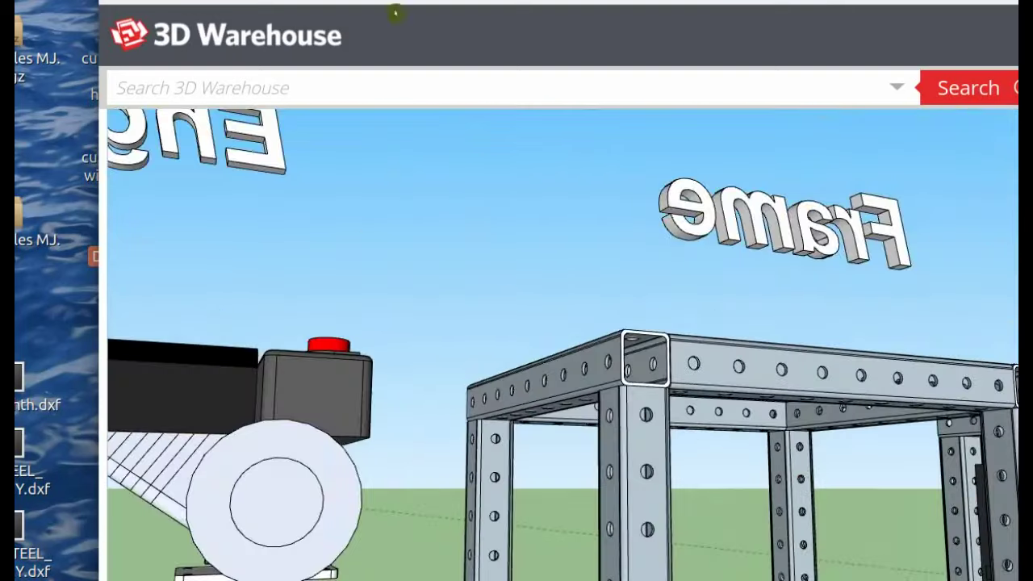
- Switch to the Hangouts shared screen and examine the exploded engine mounting plate with its slotted brackets and bolts
left_click(396, 4)
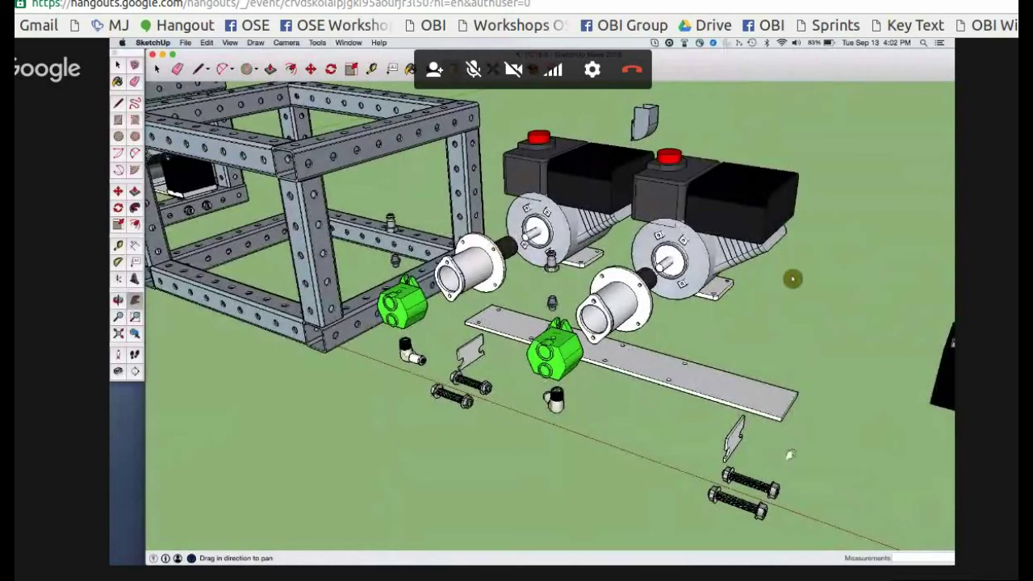
key("Page_Down")
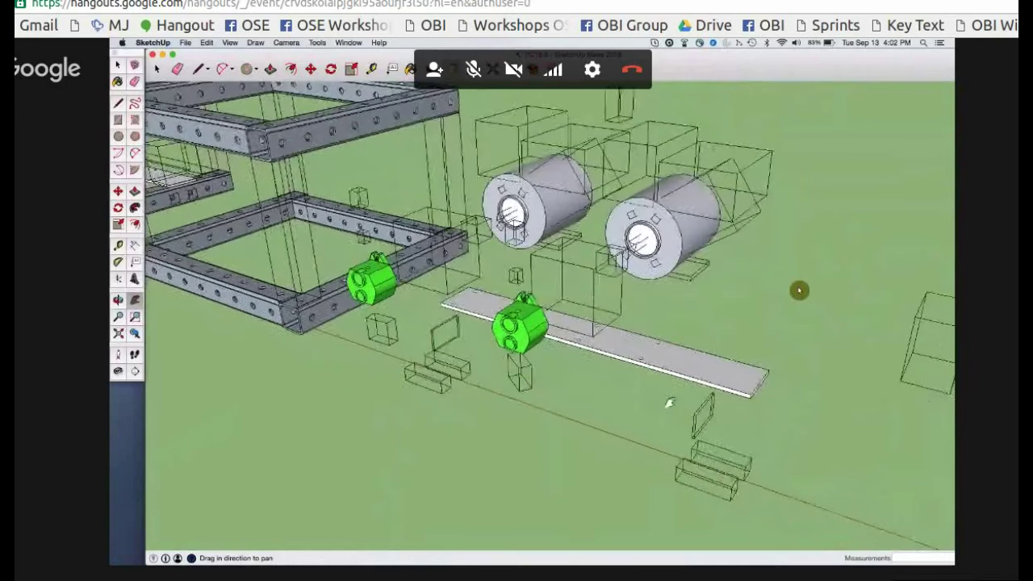
mouse_move(599, 359)
middle_mouse_down()
mouse_move(599, 334)
mouse_move(577, 313)
middle_mouse_up()
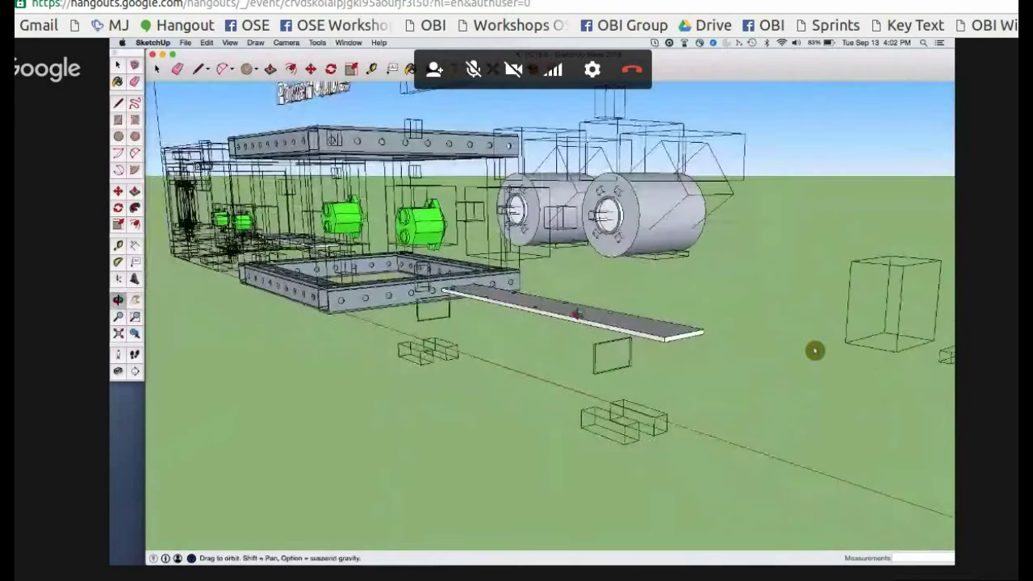
scroll(563, 385, "up", 5)
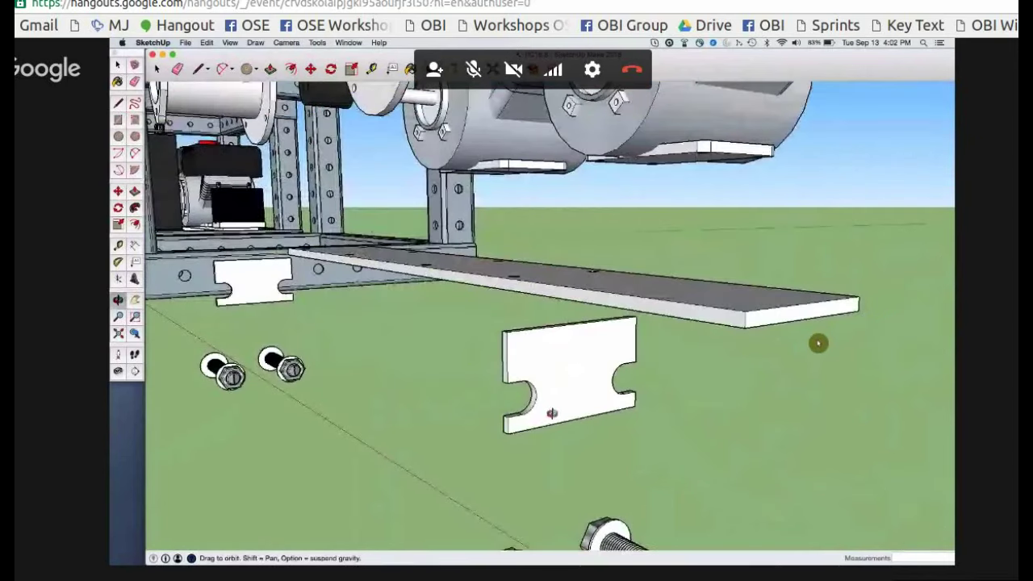
scroll(546, 378, "down", 5)
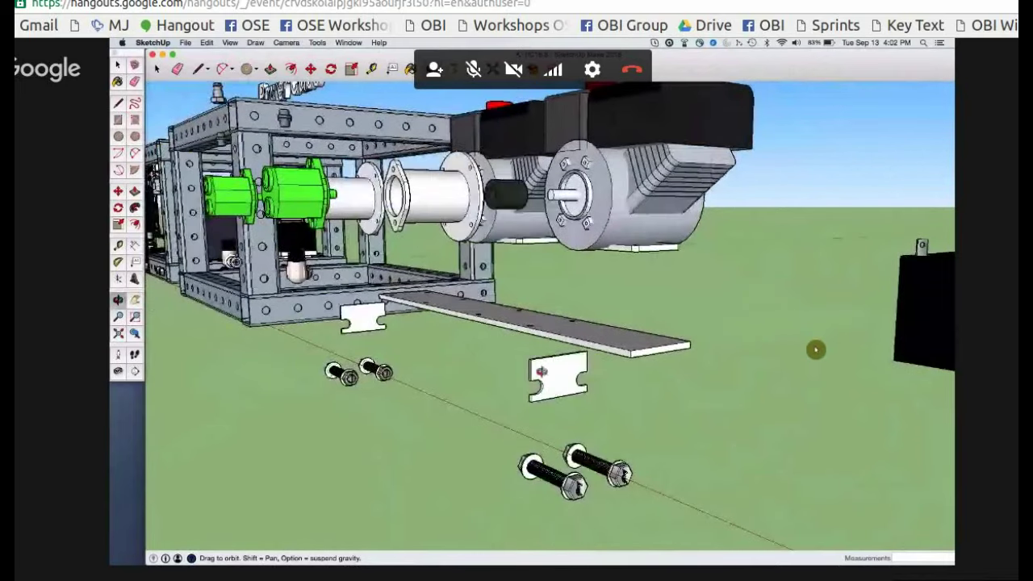
- Examine the bare frame and how the engines, pumps, battery and reservoir sit inside the completed power cube
key("Page_Down")
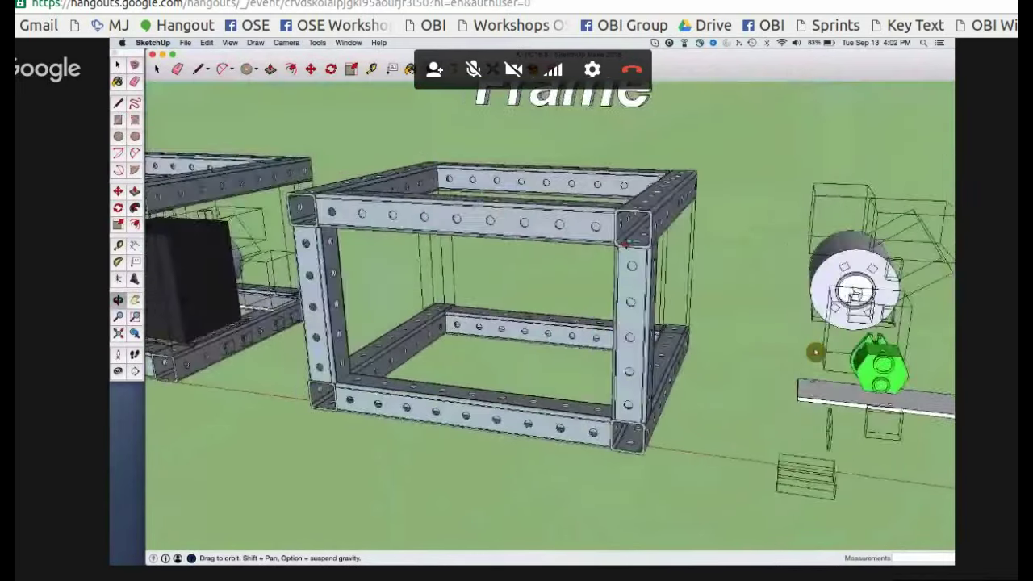
key("Page_Down")
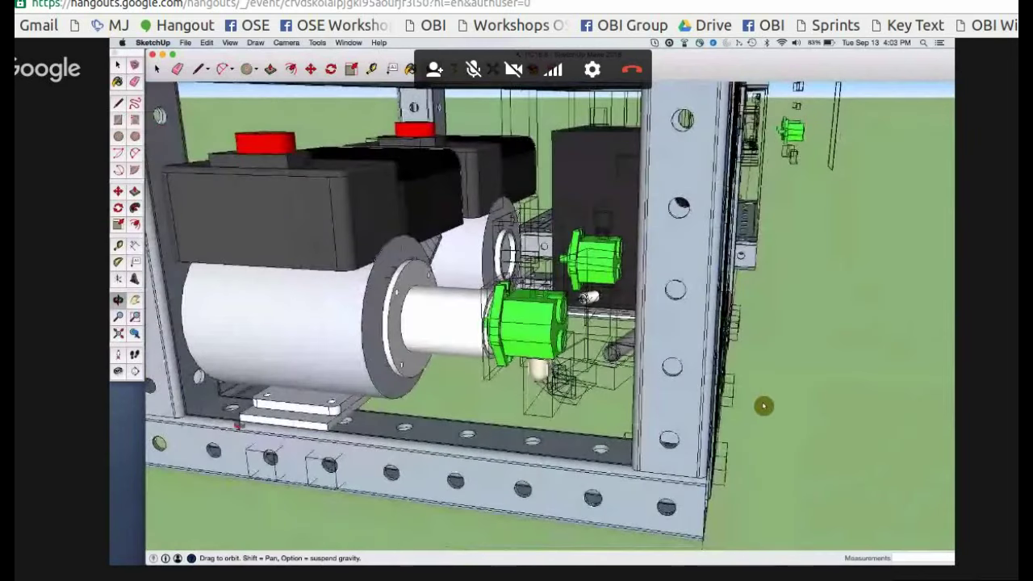
key("Page_Down")
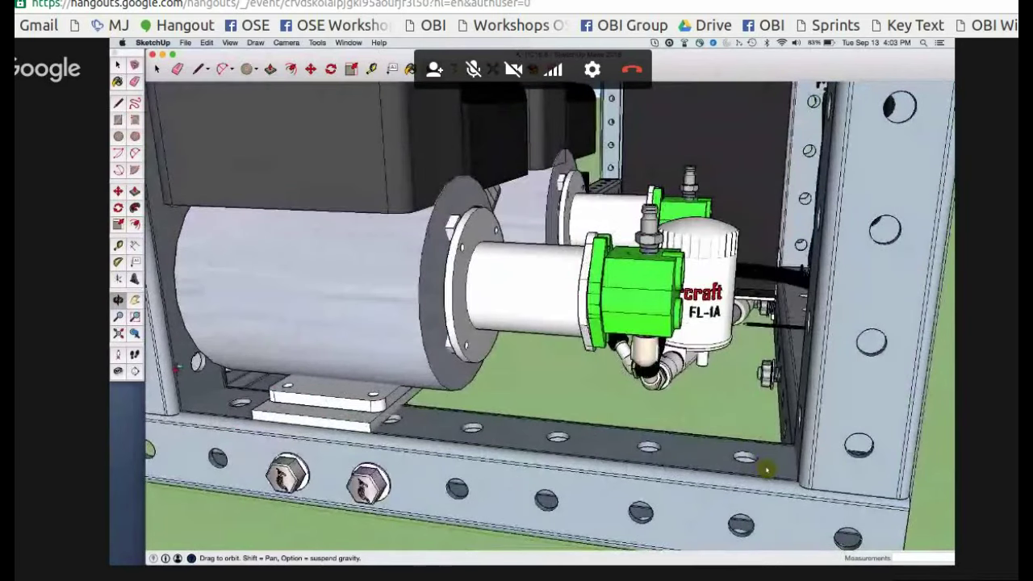
key("Page_Down")
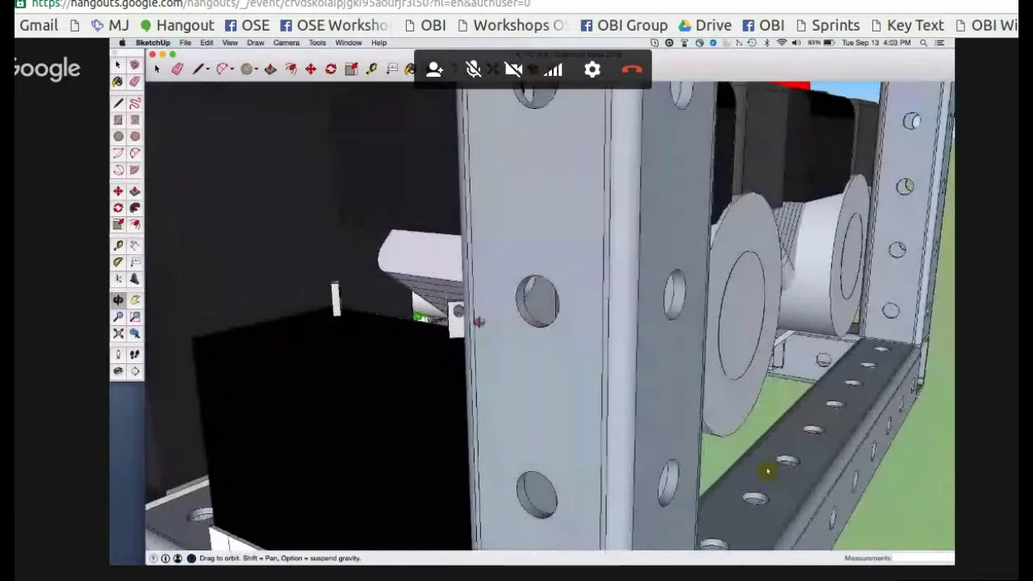
mouse_move(478, 323)
middle_mouse_down()
mouse_move(448, 352)
mouse_move(433, 402)
mouse_move(537, 399)
mouse_move(472, 457)
middle_mouse_up()
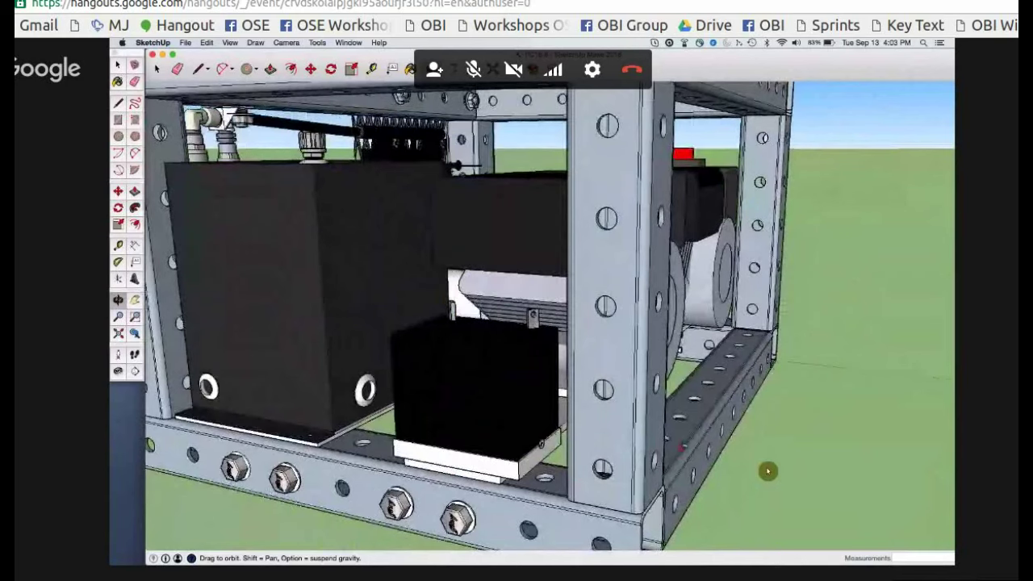
- Examine the cube's underside, focusing on the slotted bracket and bolts that hold the engine mounting plate to the frame
middle_click_drag(680, 446, 675, 377)
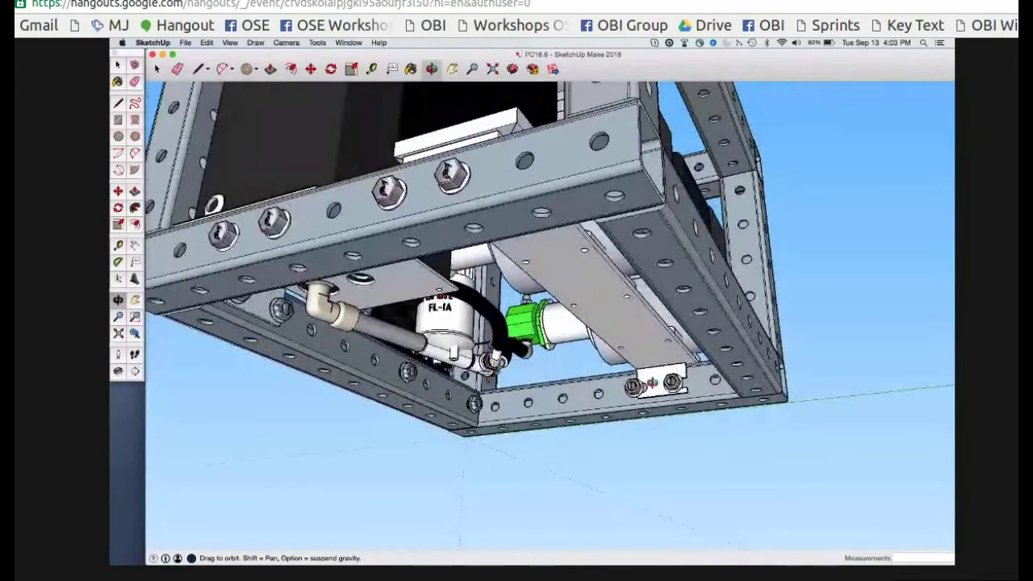
key("Page_Down")
scroll(646, 376, "up", 5)
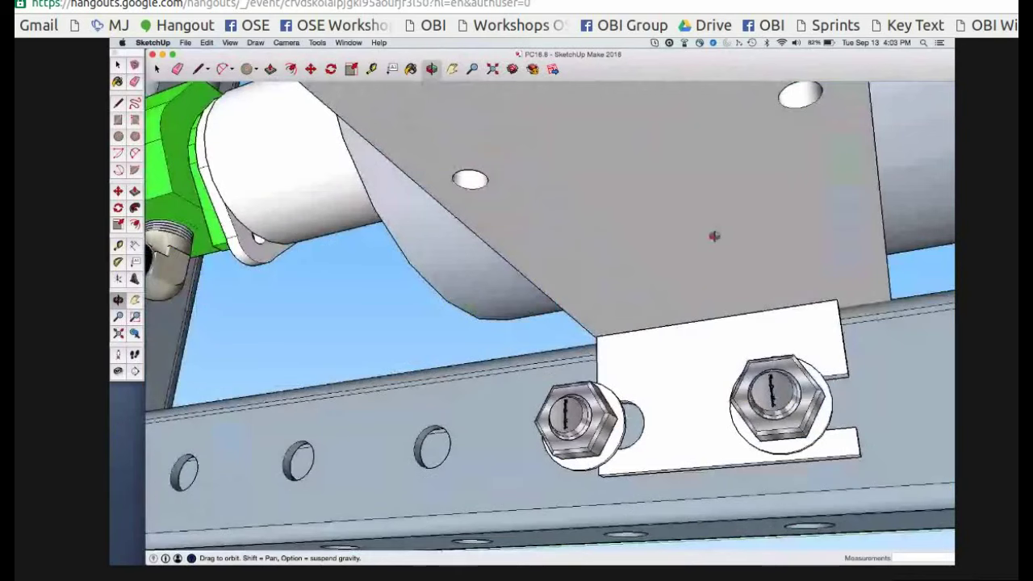
middle_click_drag(716, 229, 694, 193)
scroll(448, 273, "down", 3)
scroll(391, 285, "down", 5)
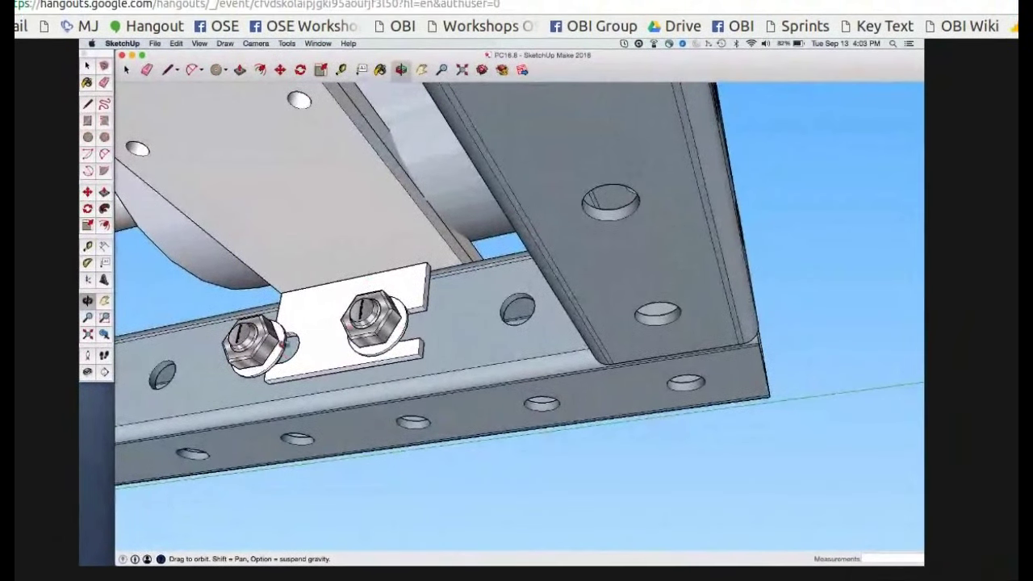
left_click_drag(283, 343, 281, 365)
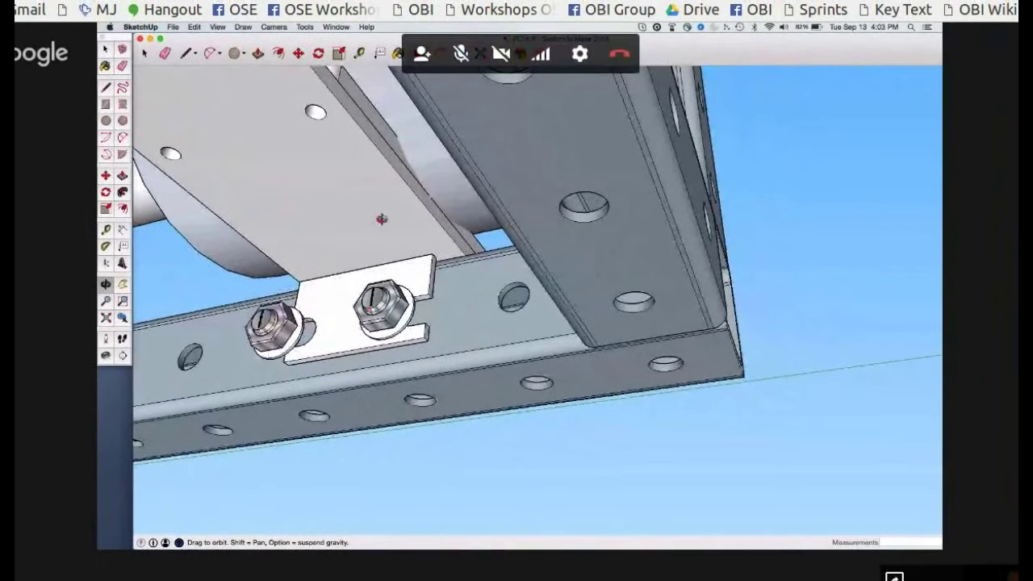
left_click_drag(381, 219, 350, 247)
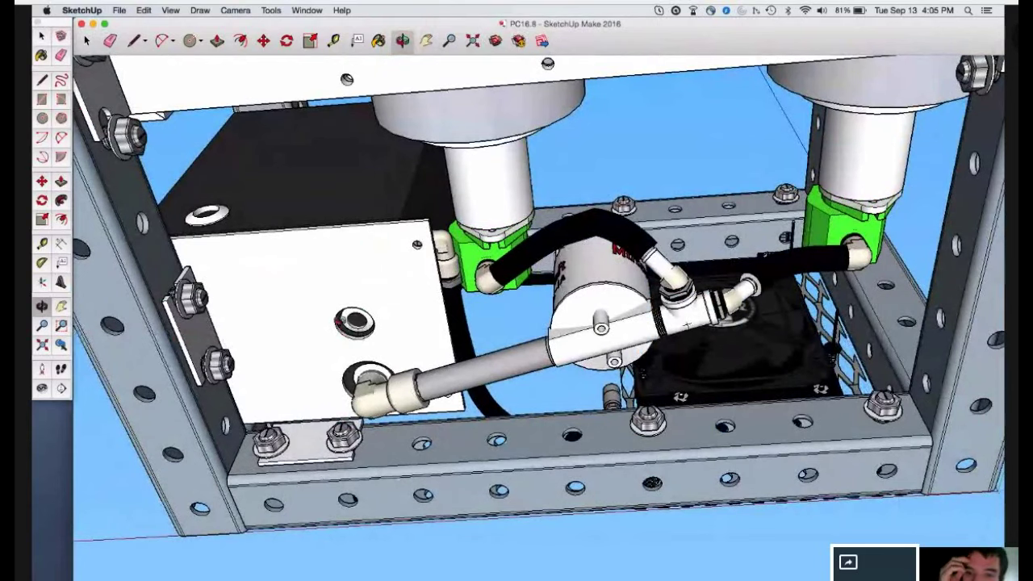
- Examine the hydraulic reservoir's base flange, its ports and the mounting plate beneath it
mouse_move(264, 294)
left_mouse_down()
mouse_move(556, 578)
mouse_move(340, 439)
mouse_move(329, 451)
mouse_move(327, 520)
left_mouse_up()
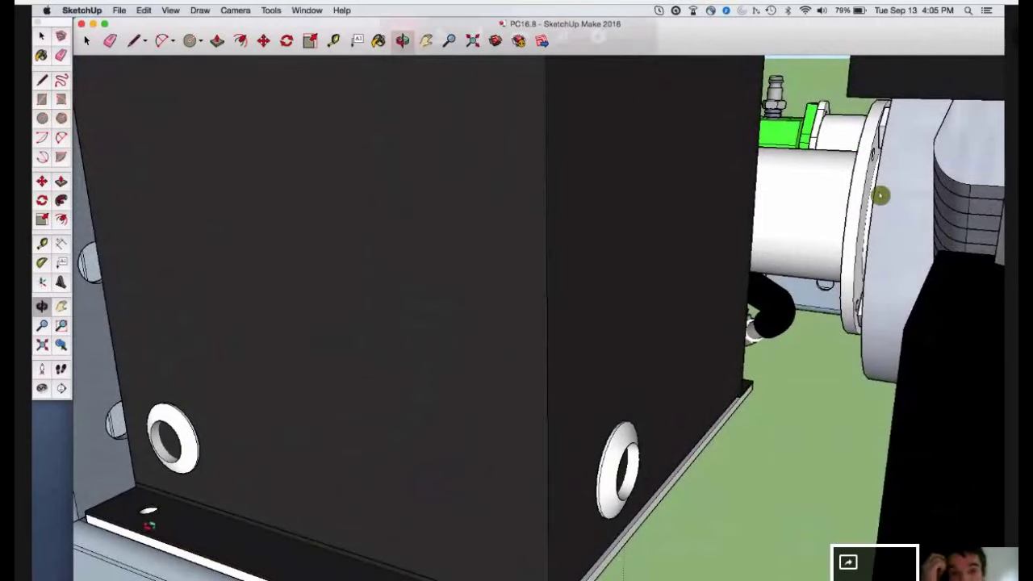
mouse_move(544, 306)
left_mouse_down()
mouse_move(565, 363)
mouse_move(604, 353)
left_mouse_up()
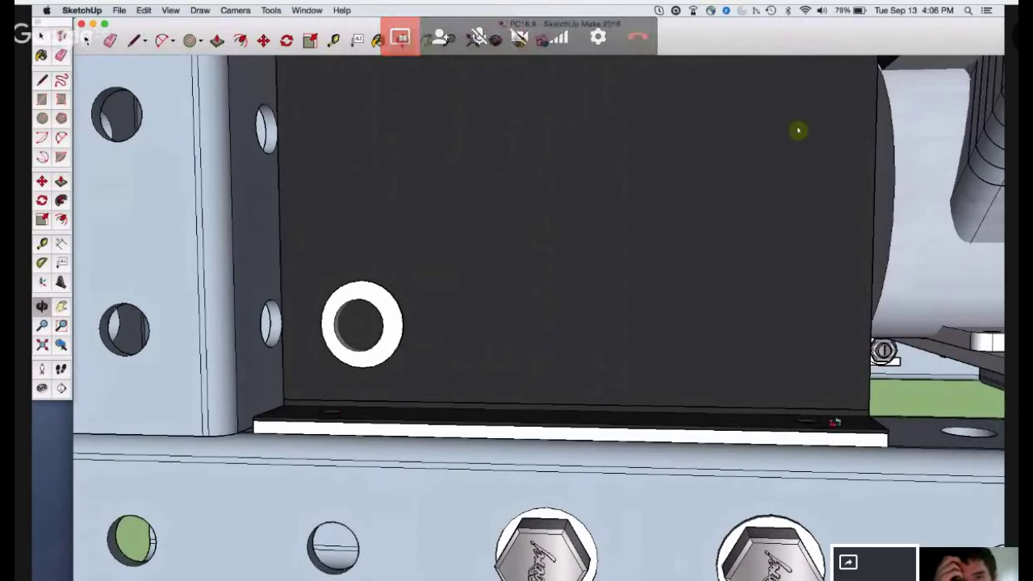
left_click_drag(823, 405, 771, 396)
middle_click_drag(748, 358, 742, 322)
middle_click_drag(660, 376, 584, 444)
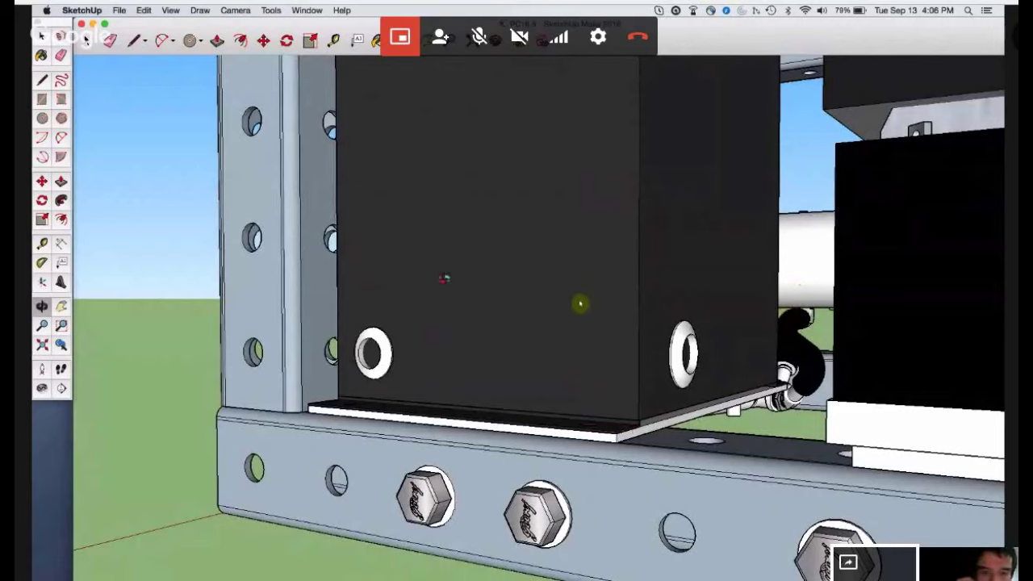
- Move the hydraulic reservoir straight up off its mounting plate and inspect the bolt holes in the flange and plate
left_click(614, 351)
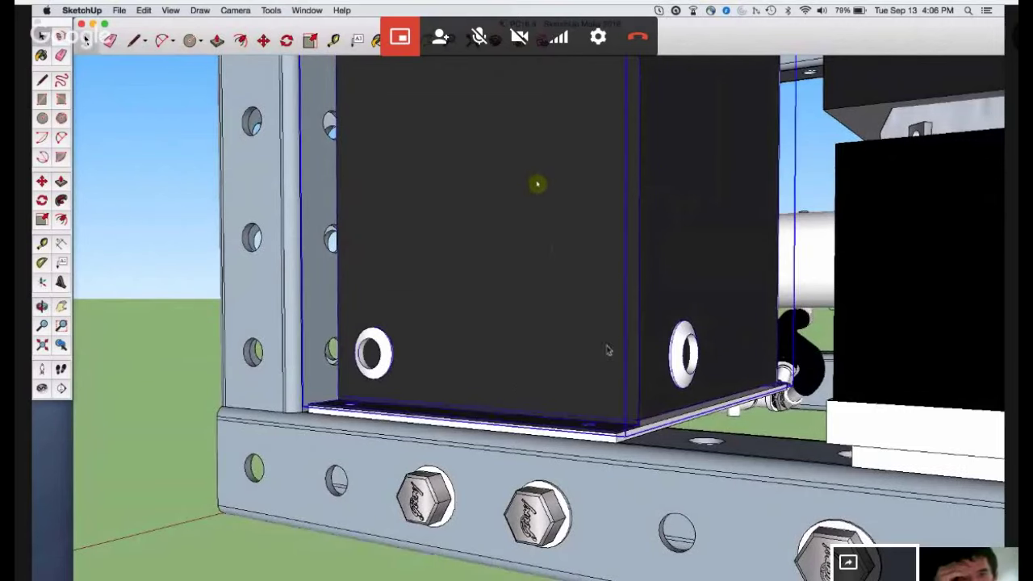
key("m")
left_click_drag(606, 509, 619, 378)
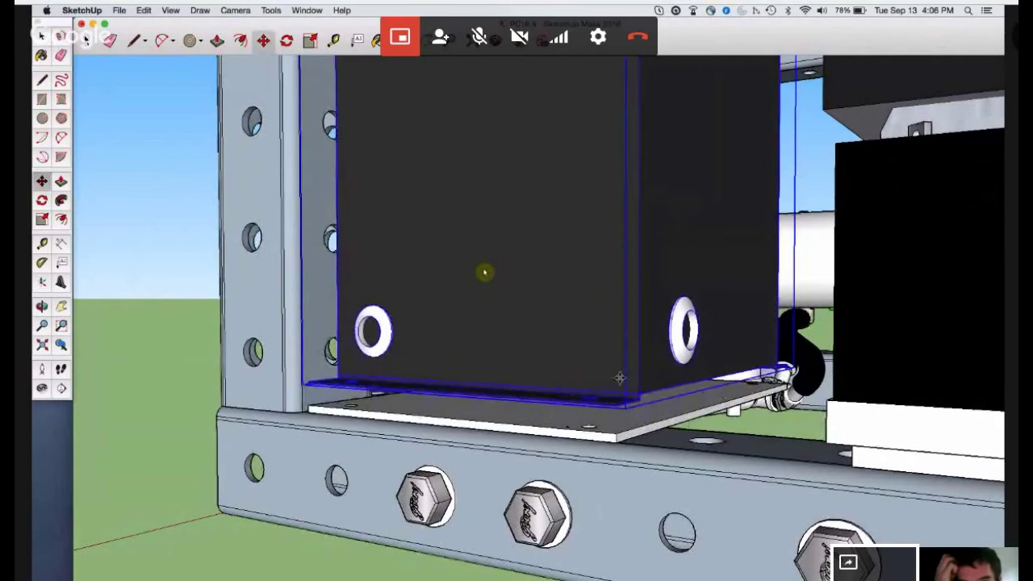
middle_click_drag(606, 384, 526, 506)
scroll(795, 330, "up", 3)
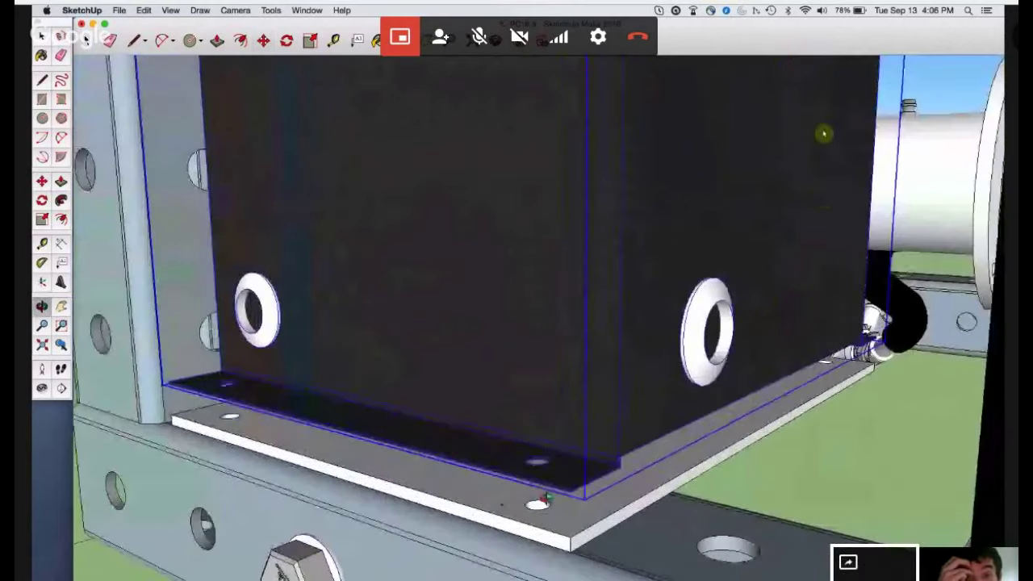
- Check the mounting plate and side bolts from below, and undo the hydraulic reservoir's upward move
scroll(823, 134, "up", 3)
middle_click_drag(603, 551, 238, 256)
scroll(192, 256, "down", 5)
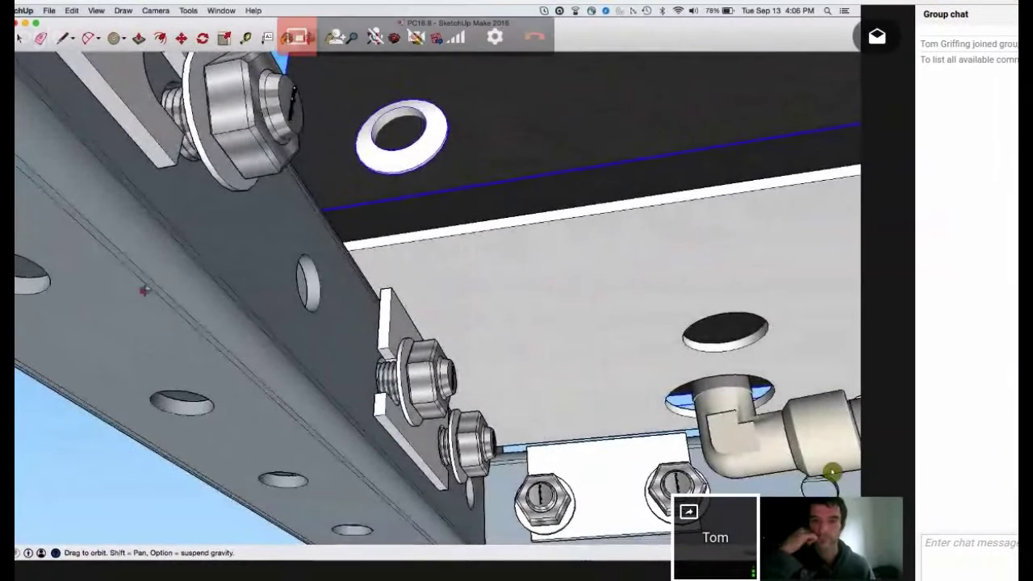
left_click_drag(174, 316, 537, 454)
scroll(371, 342, "down", 2)
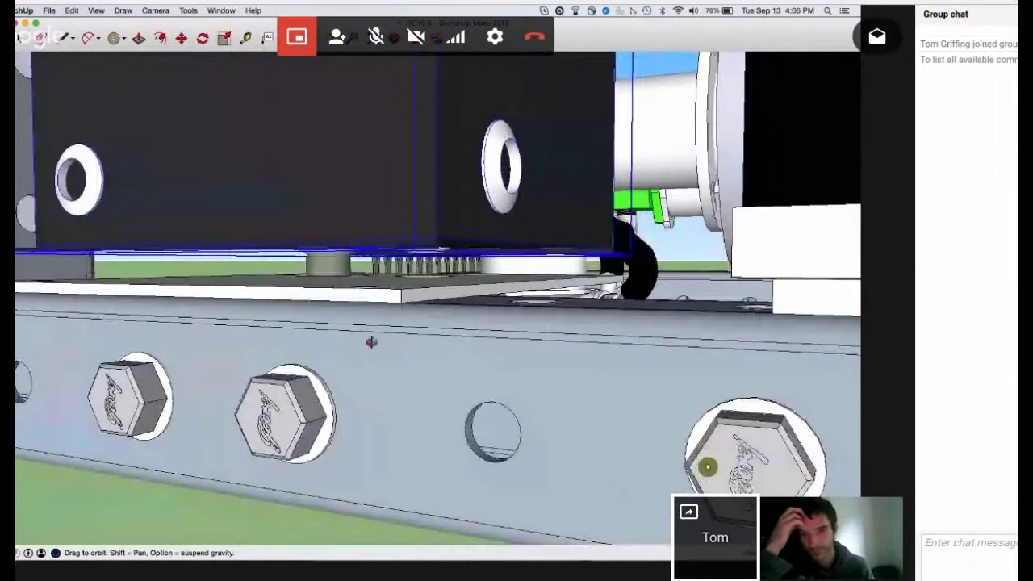
key("super+z")
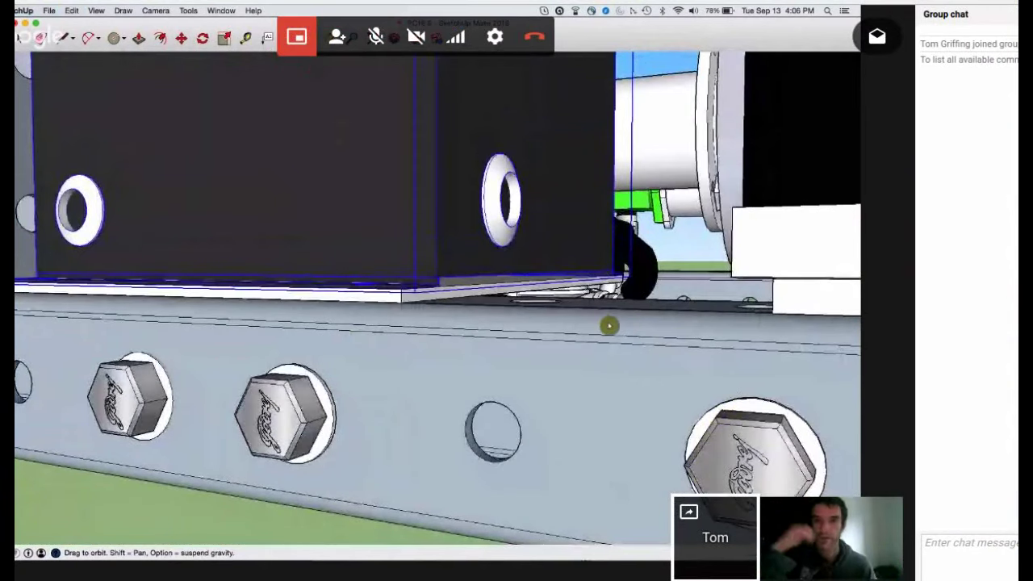
- Examine the plumbing under the reservoir plate, including the elbows, suction pipe, Motorcraft FL-1A filter, tee fittings and hoses to the pumps
mouse_move(654, 325)
middle_mouse_down()
mouse_move(669, 336)
mouse_move(695, 329)
middle_mouse_up()
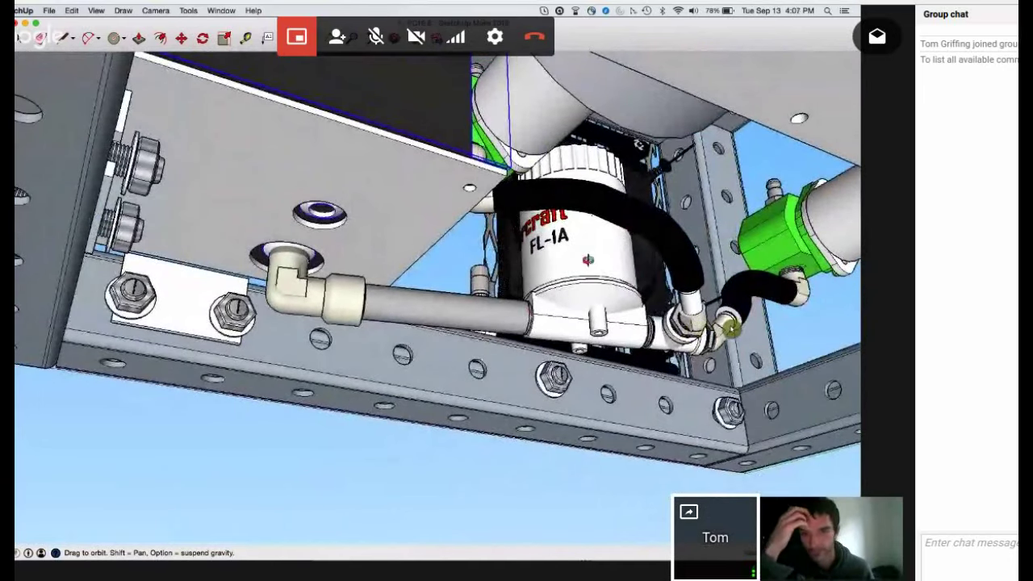
middle_click_drag(750, 325, 710, 327)
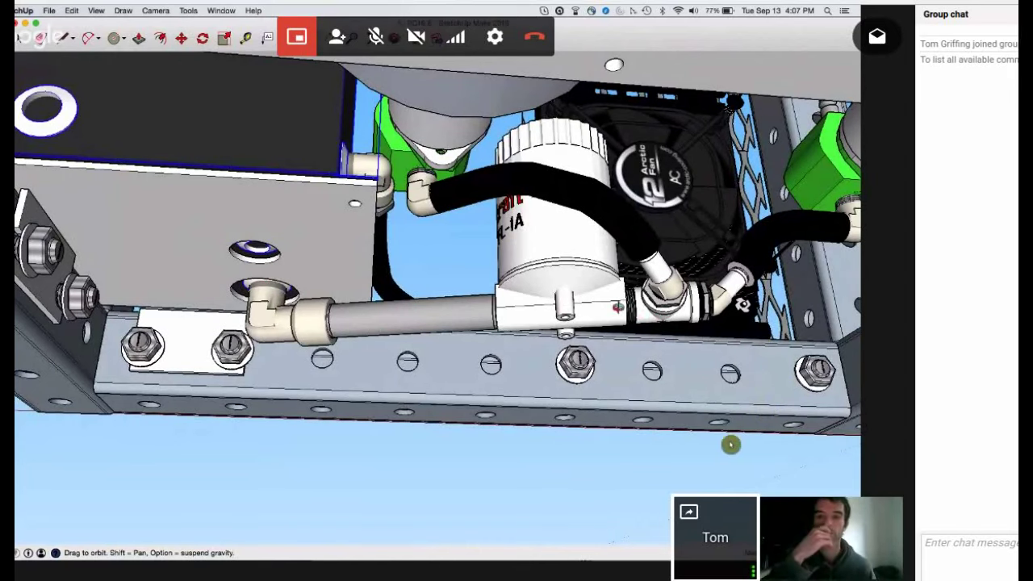
left_click_drag(730, 444, 738, 448)
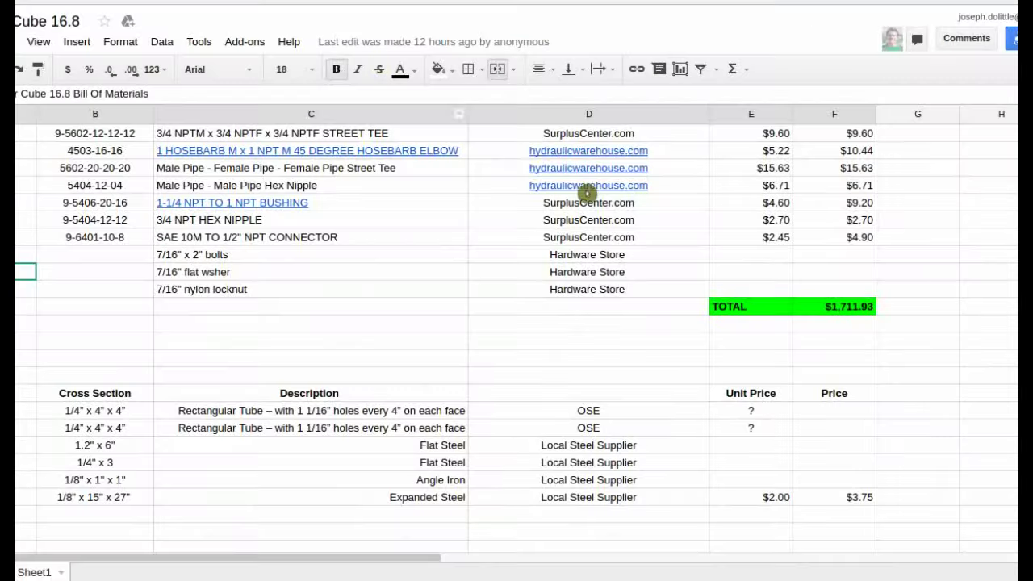
scroll(593, 282, "up", 3)
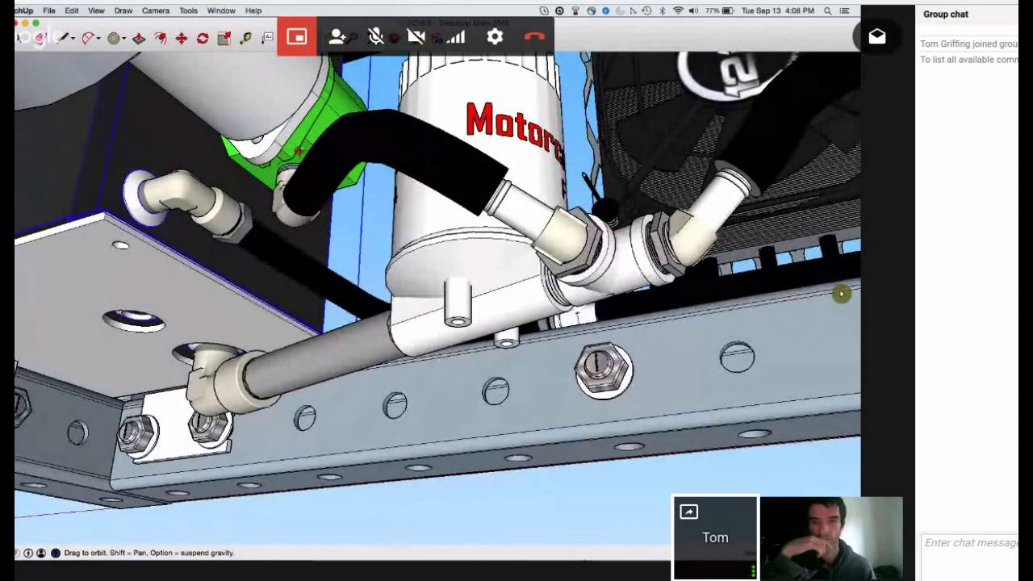
left_click_drag(438, 156, 466, 209)
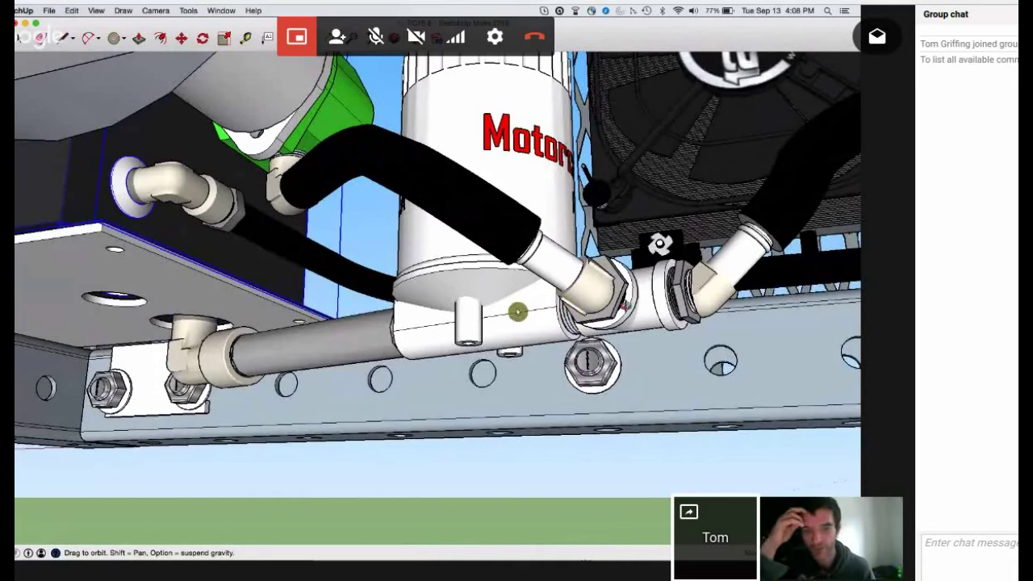
left_click_drag(629, 309, 613, 298)
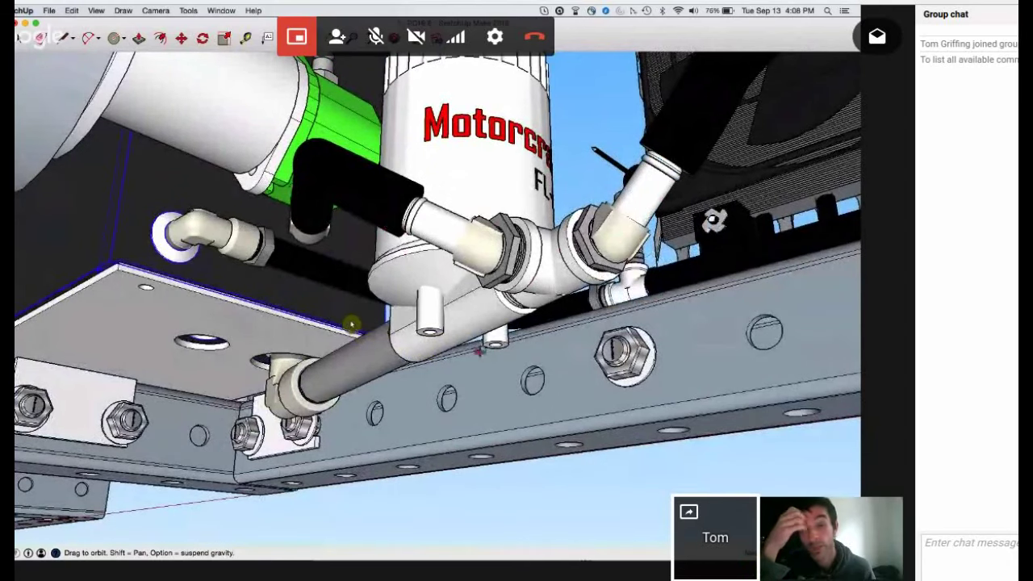
key("Page_Down")
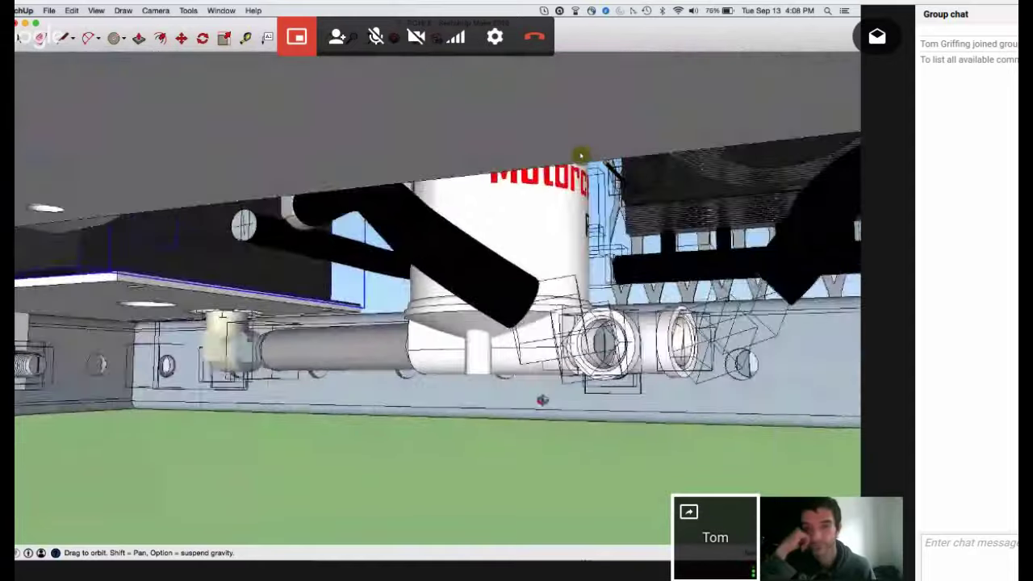
mouse_move(556, 400)
left_mouse_down()
mouse_move(537, 334)
mouse_move(527, 376)
mouse_move(466, 283)
mouse_move(498, 142)
left_mouse_up()
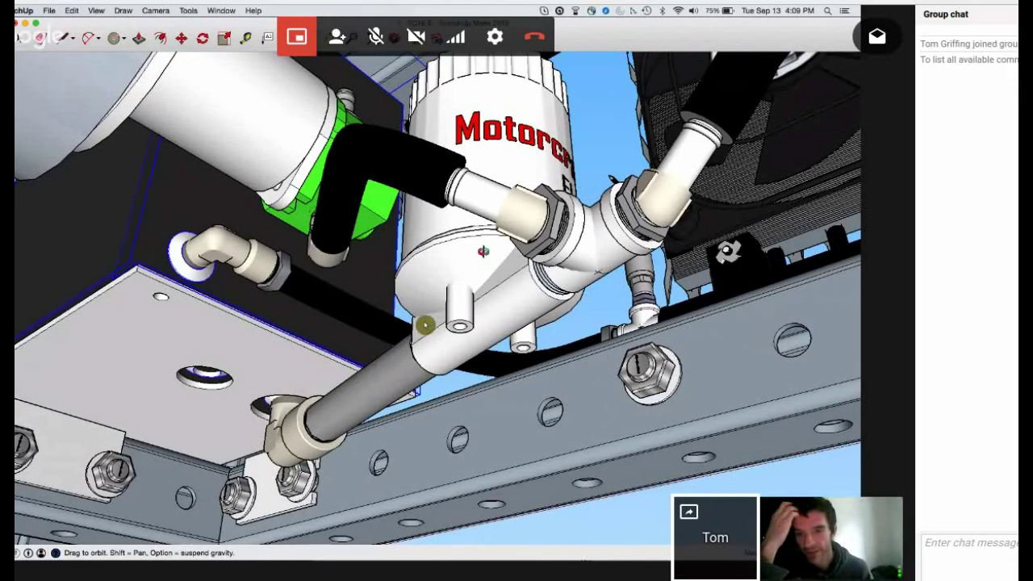
middle_click_drag(482, 250, 617, 318)
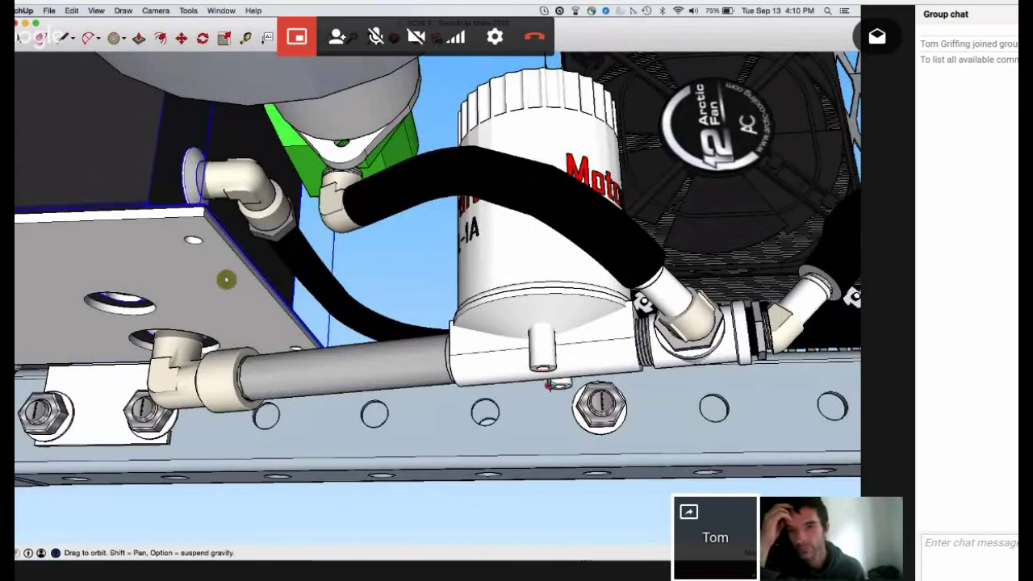
left_click_drag(225, 279, 516, 321)
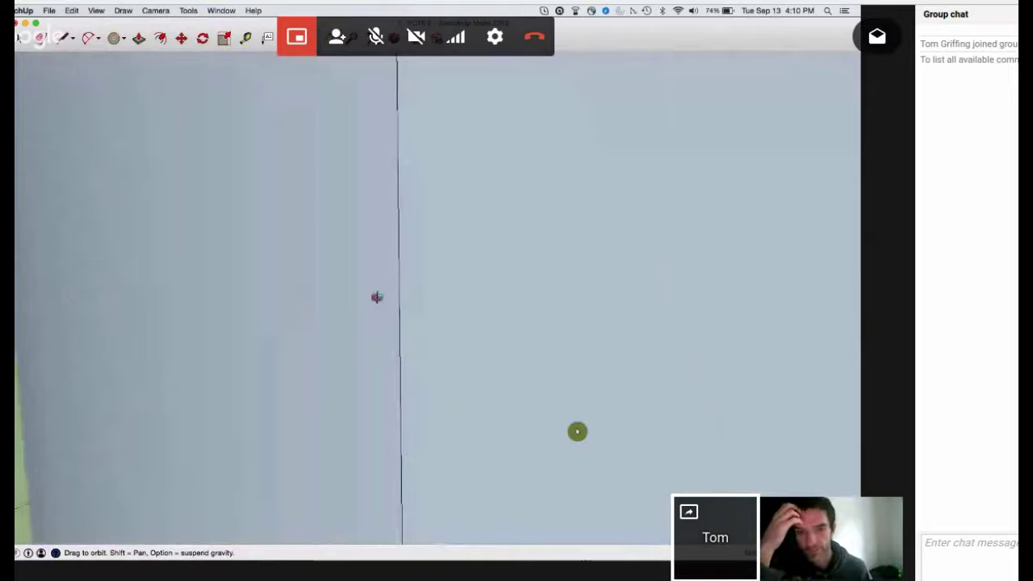
- Examine the whole power cube from outside and above, checking the reservoir, engines, filter and cooler inside the frame
mouse_move(377, 297)
left_mouse_down()
mouse_move(212, 346)
mouse_move(528, 330)
mouse_move(789, 280)
left_mouse_up()
mouse_move(663, 439)
left_mouse_down()
mouse_move(728, 443)
mouse_move(756, 408)
left_mouse_up()
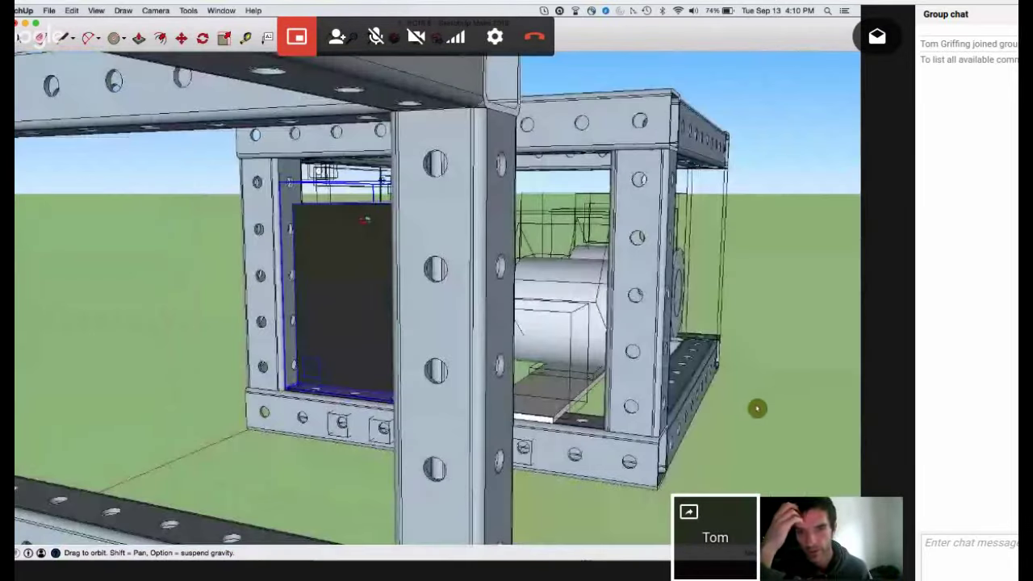
left_click_drag(365, 220, 432, 455)
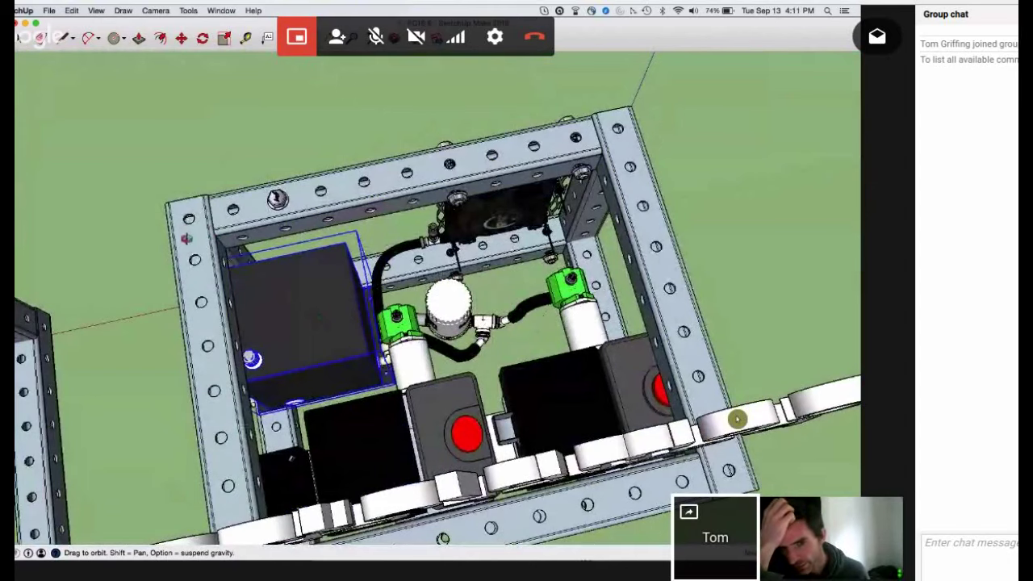
mouse_move(217, 374)
left_mouse_down()
mouse_move(293, 309)
mouse_move(392, 65)
mouse_move(458, 505)
left_mouse_up()
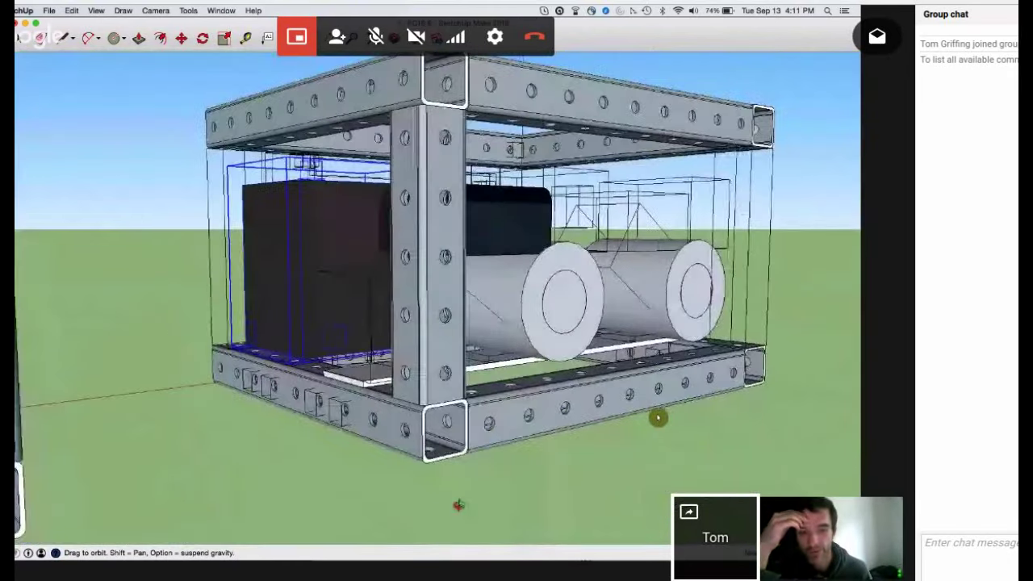
middle_click_drag(459, 505, 454, 443)
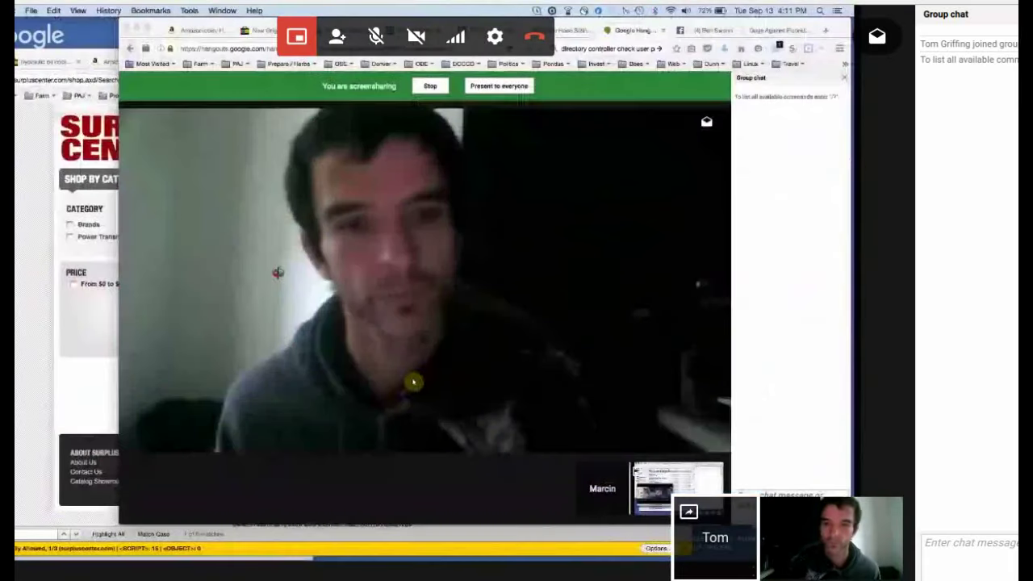
- Switch to the Power Cube 16.8 bill of materials and review its part list down to the total row
key("alt+Tab")
scroll(387, 323, "up", 5)
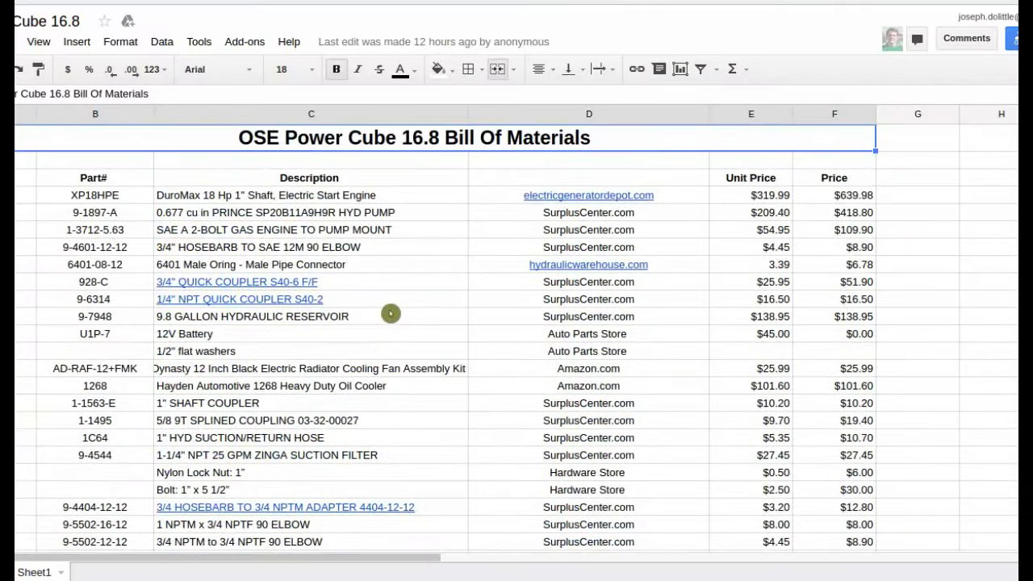
scroll(389, 311, "down", 3)
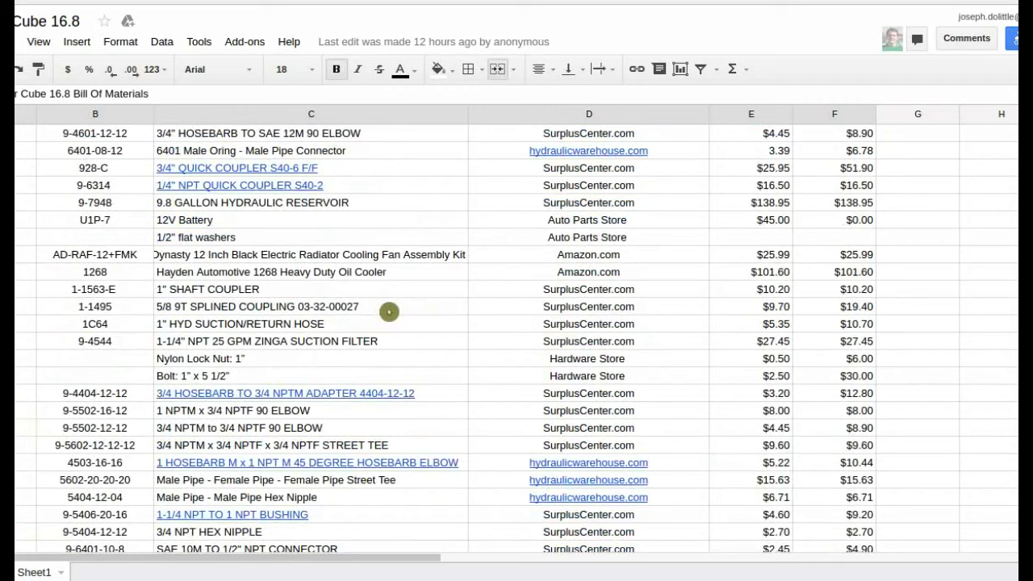
scroll(388, 311, "down", 3)
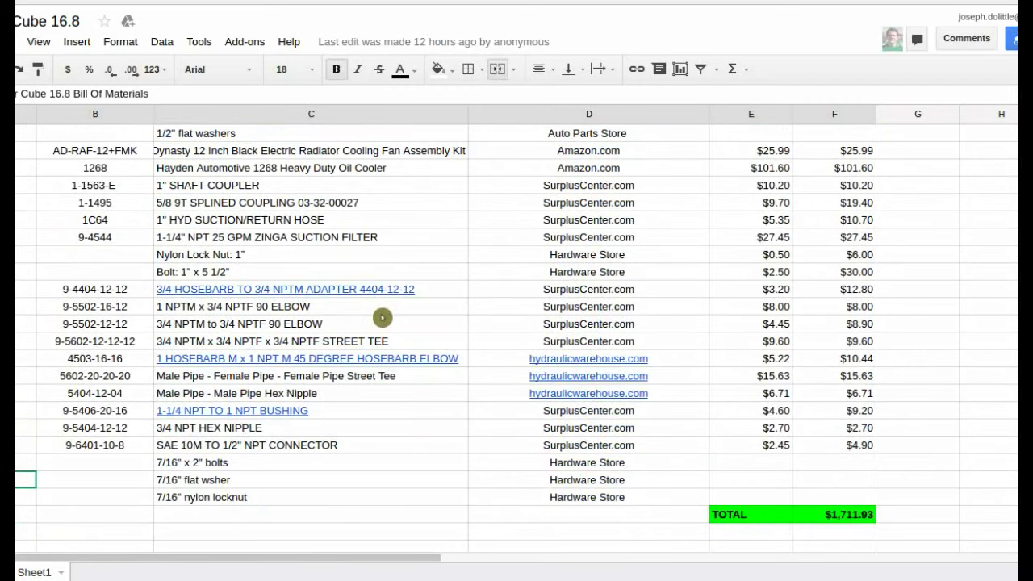
scroll(379, 321, "up", 3)
scroll(379, 321, "up", 3)
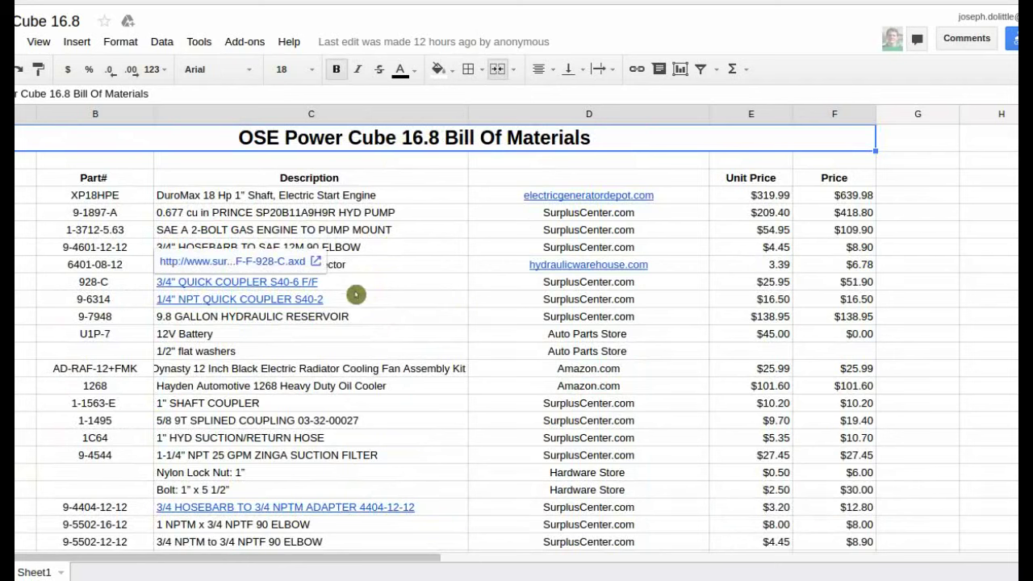
- Copy the 9.8 gallon hydraulic reservoir's part number from the bill of materials and open the Surplus Center website
left_click(380, 271)
left_click(551, 268)
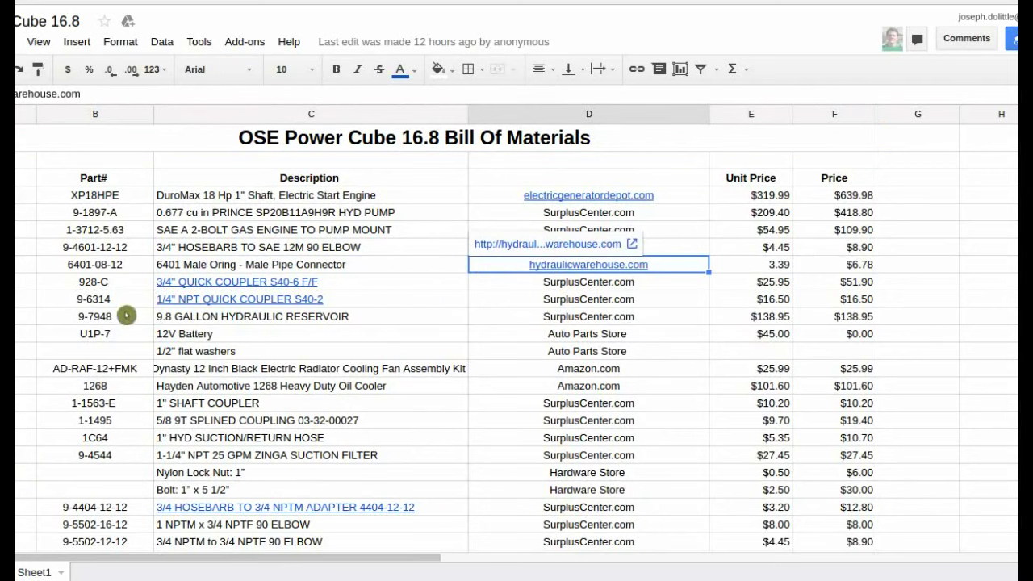
left_click(122, 315)
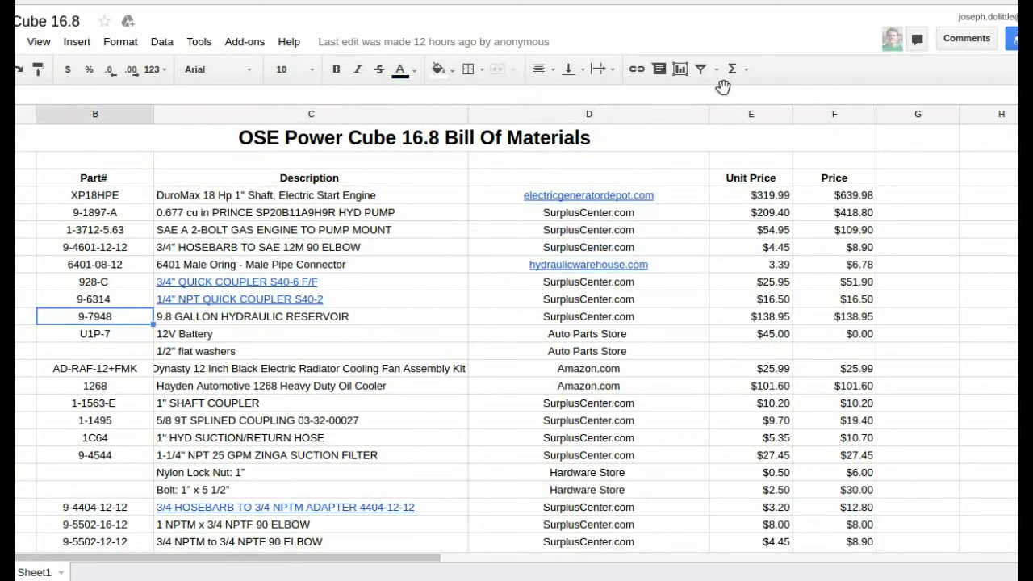
left_click(662, 3)
type("sur")
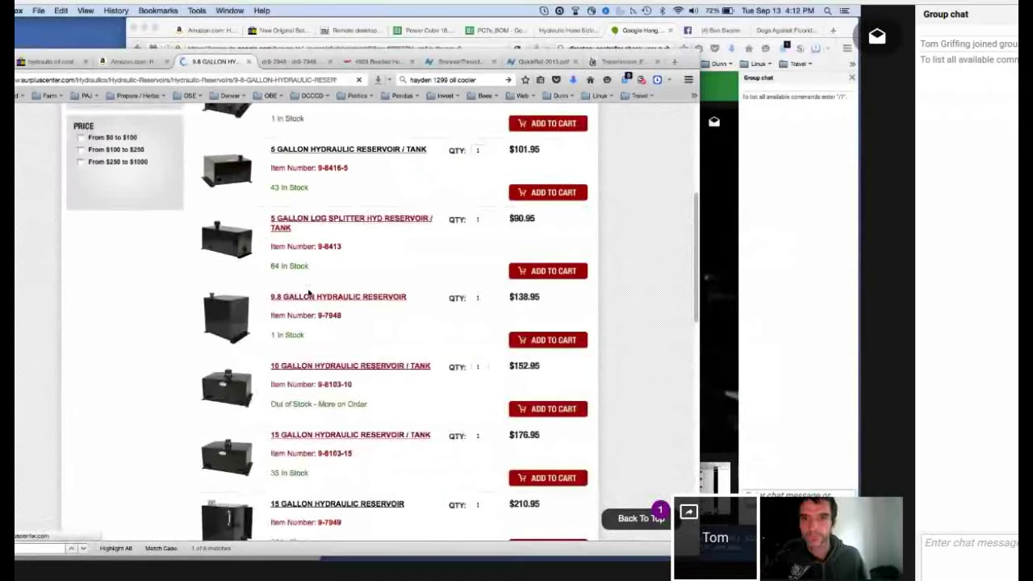
left_click(309, 293)
scroll(309, 293, "down", 5)
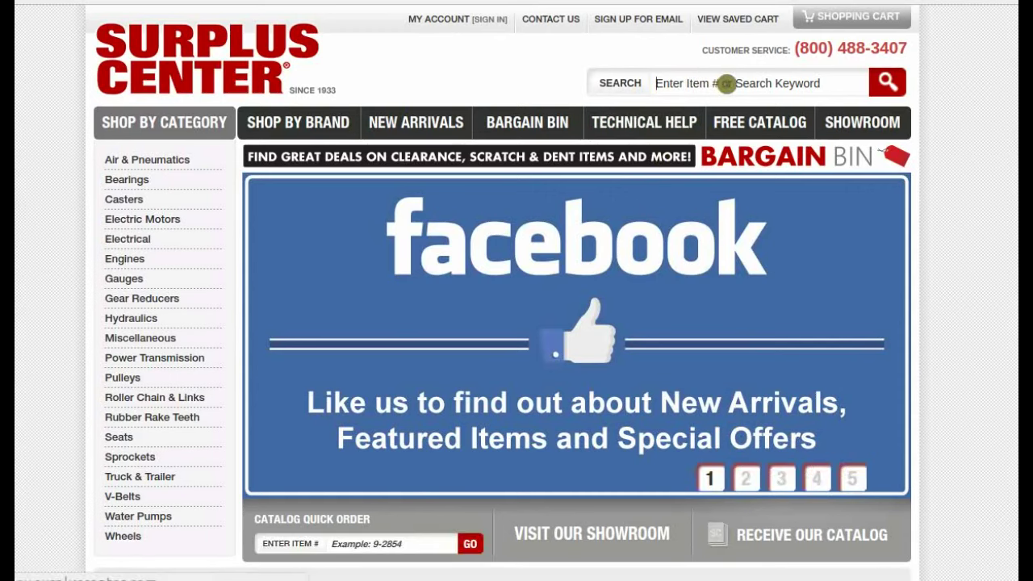
- Search Surplus Center for item 9-7948 and open the 9.8 Gallon Hydraulic Reservoir product page
middle_click(724, 84)
left_click(887, 83)
left_click(713, 87)
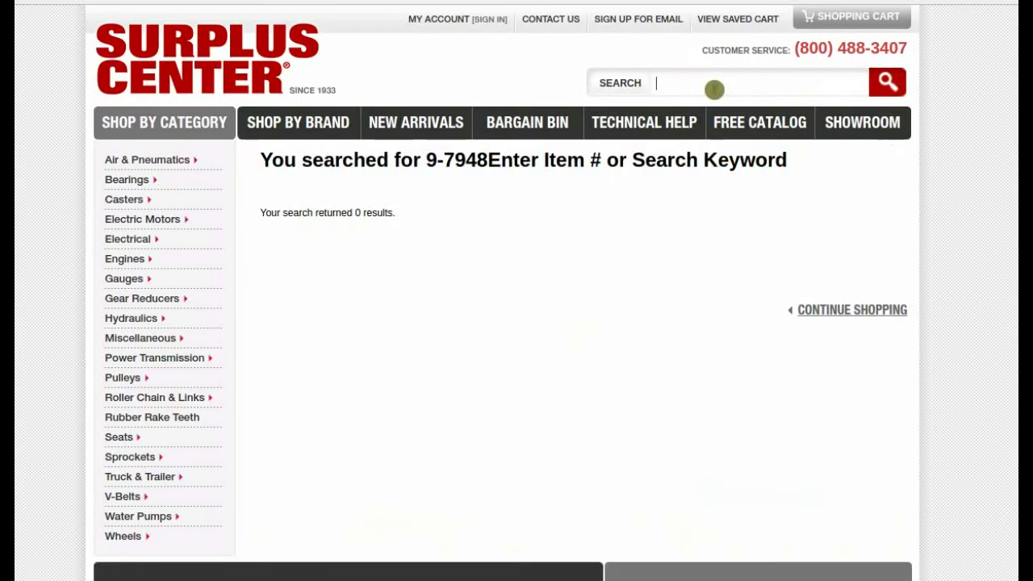
type("9-7948")
left_click(888, 82)
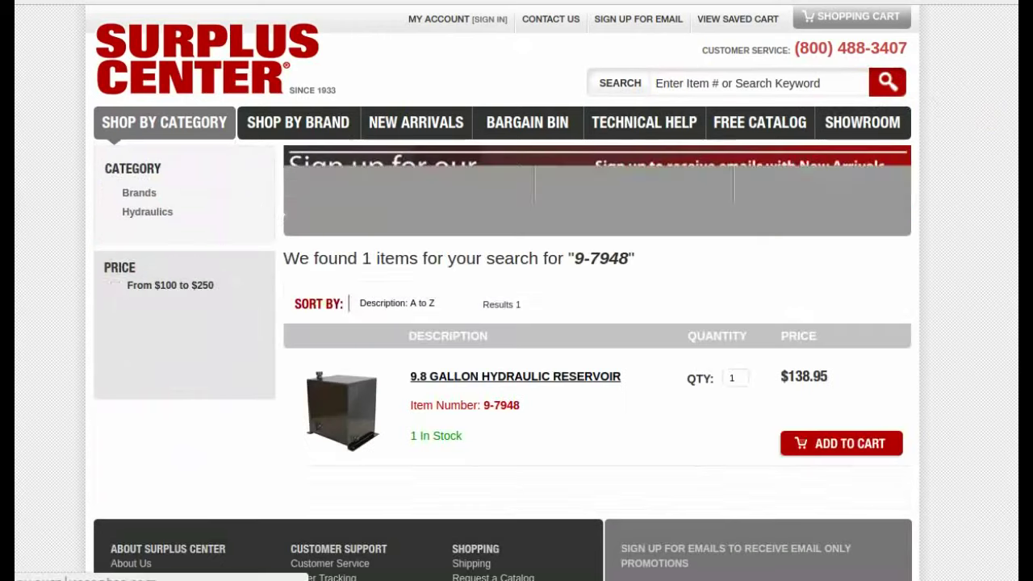
left_click(484, 376)
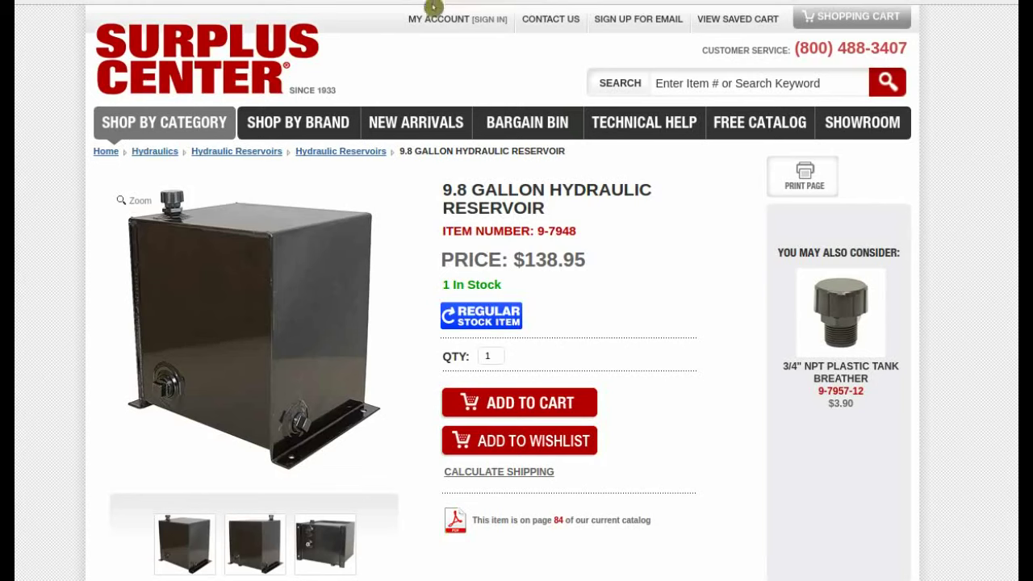
- Return to the bill of materials and link the 9.8 GALLON HYDRAULIC RESERVOIR description to its Surplus Center product page
left_click(436, 1)
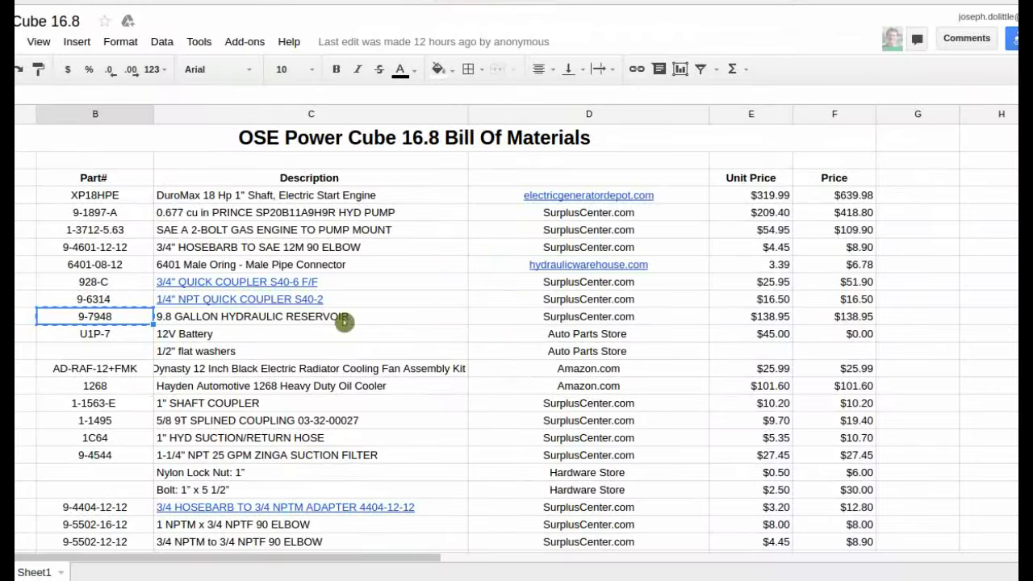
left_click(258, 321)
left_click(634, 71)
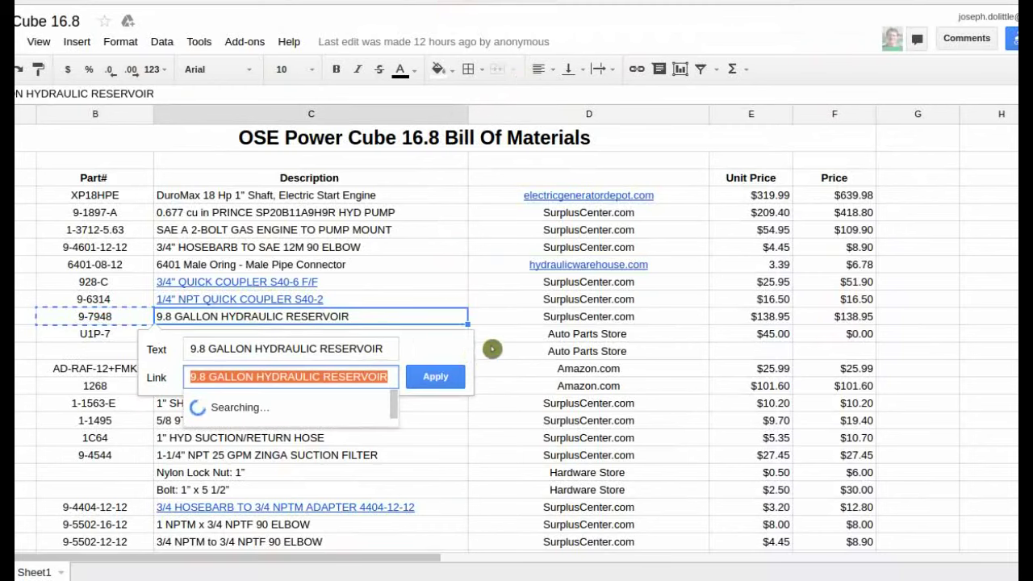
key("ctrl+v")
left_click(436, 377)
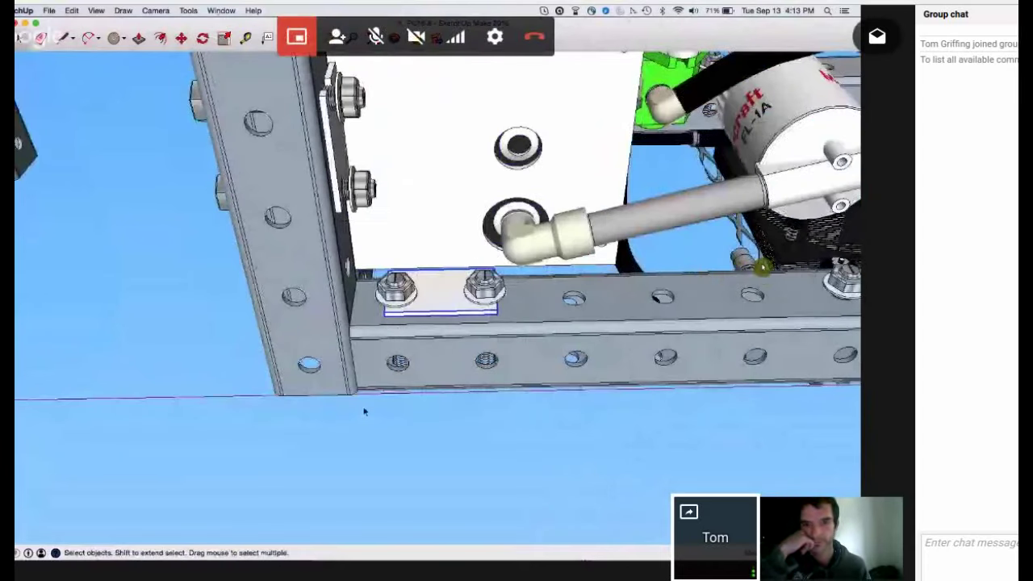
- Select the lower reservoir plate bracket with its two bolts and move it one hole along the frame tube, away from the corner
mouse_move(363, 410)
left_mouse_down()
mouse_move(524, 244)
mouse_move(521, 258)
left_mouse_up()
key("m")
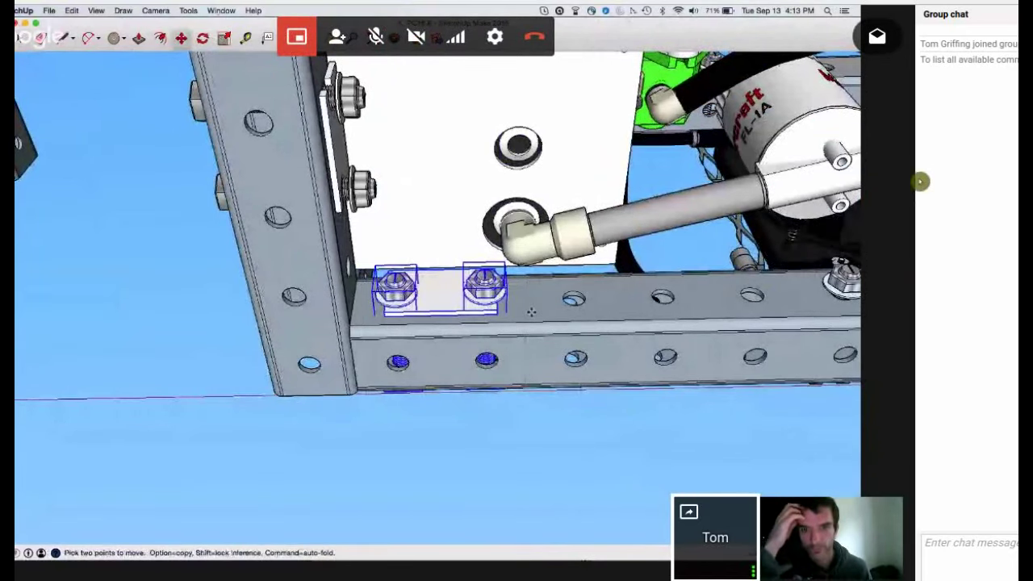
left_click(543, 309)
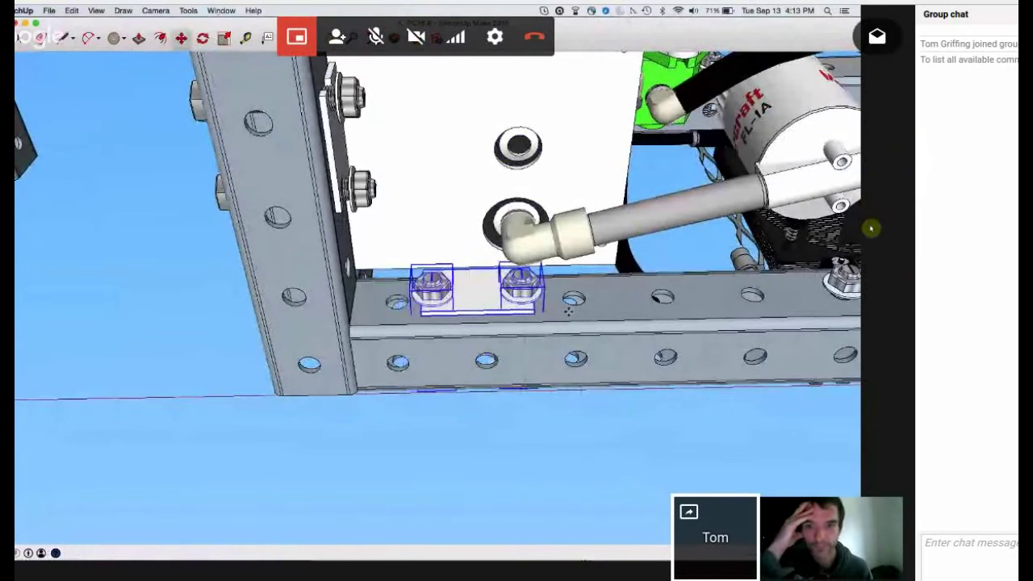
left_click(568, 310)
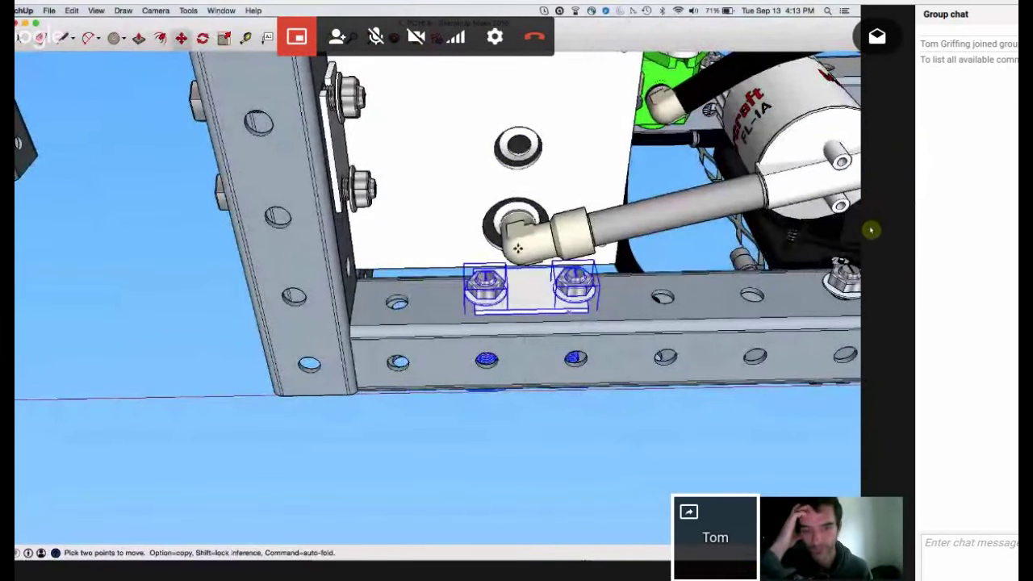
key("o")
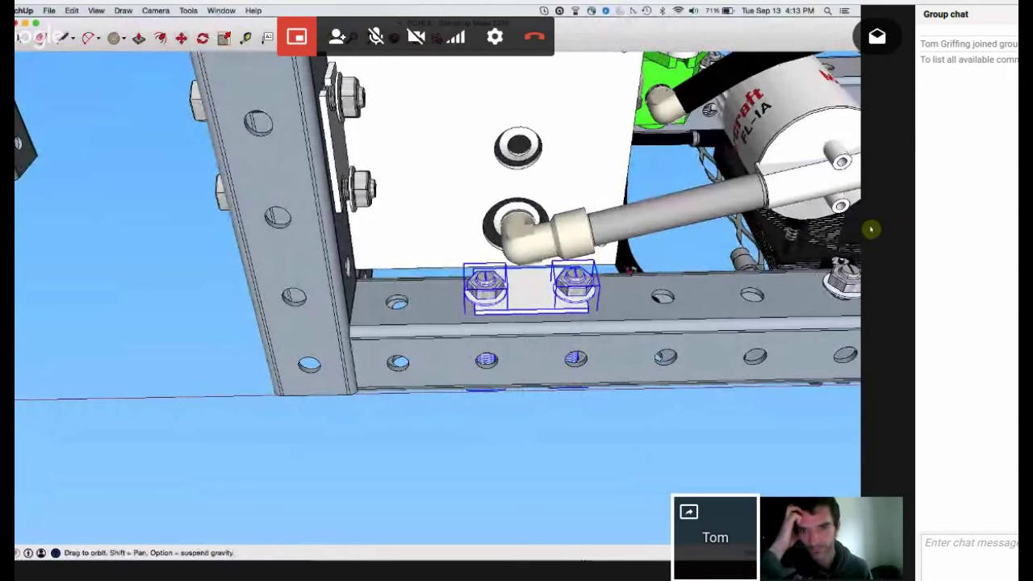
- Select the hydraulic reservoir and move it slightly toward the frame tube that carries the repositioned bracket
left_click_drag(378, 78, 247, 132)
key("space")
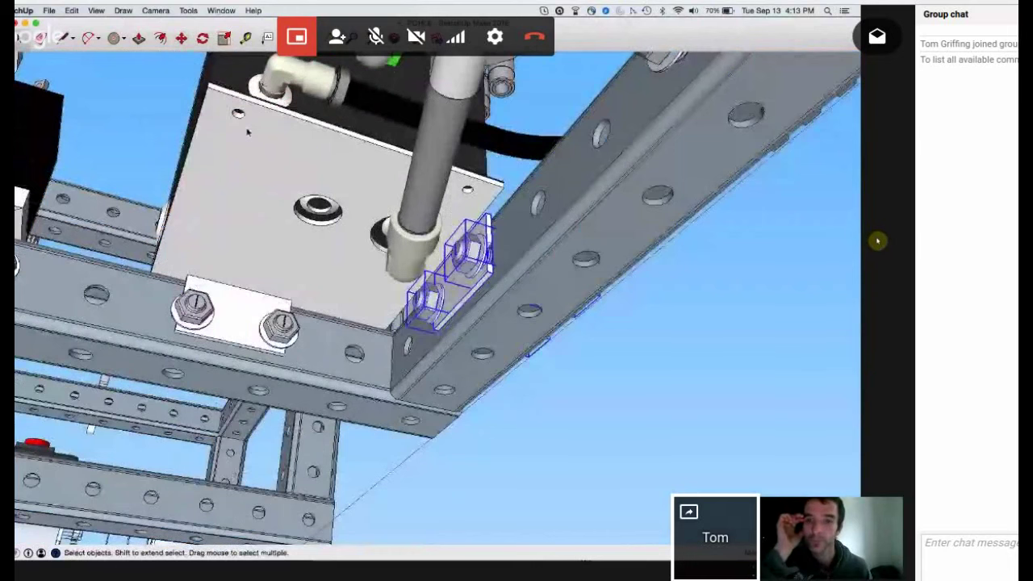
left_click(248, 132)
key("m")
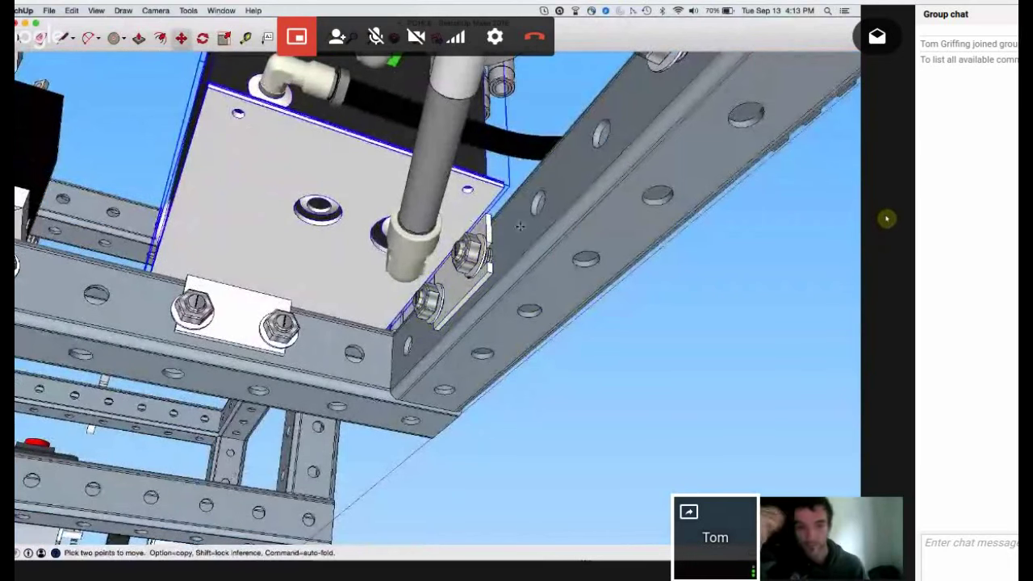
key("o")
left_click_drag(607, 217, 500, 191)
key("m")
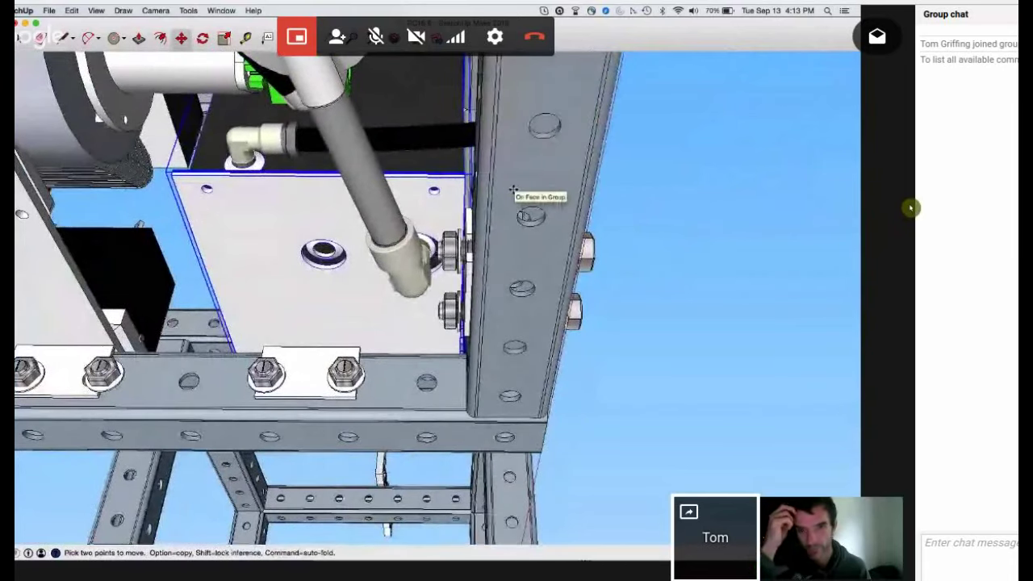
key("super+z")
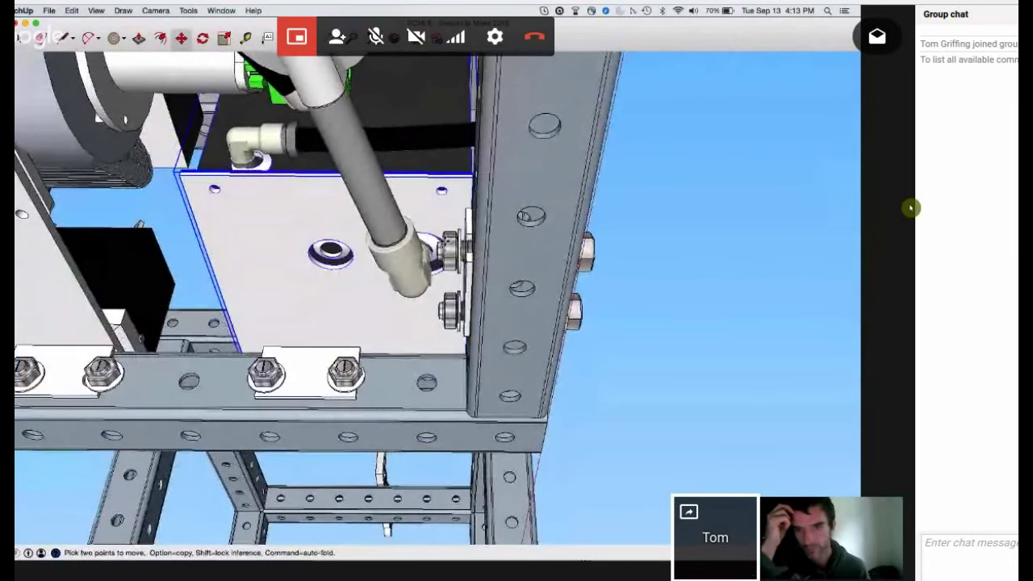
- Examine the reservoir's bracket mounting and hose connections, and its position beside the engines in the frame
left_click(310, 37)
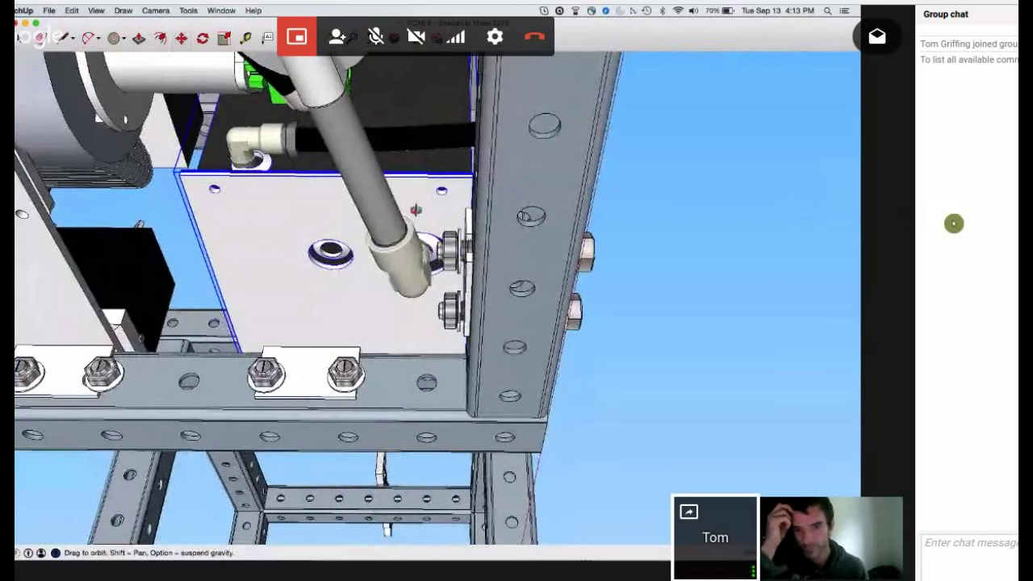
left_click_drag(498, 221, 446, 64)
middle_click_drag(446, 63, 464, 58)
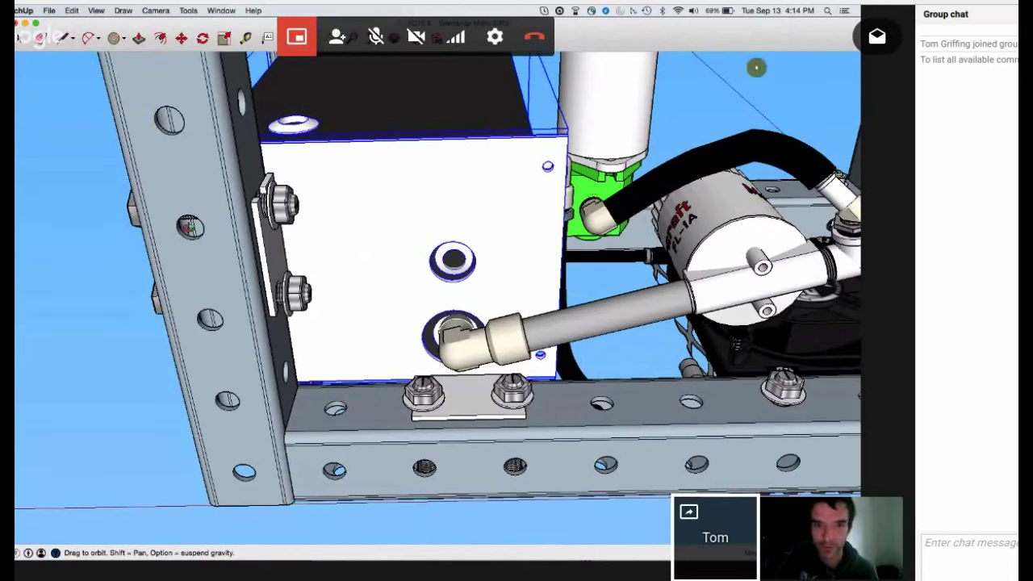
scroll(271, 471, "up", 5)
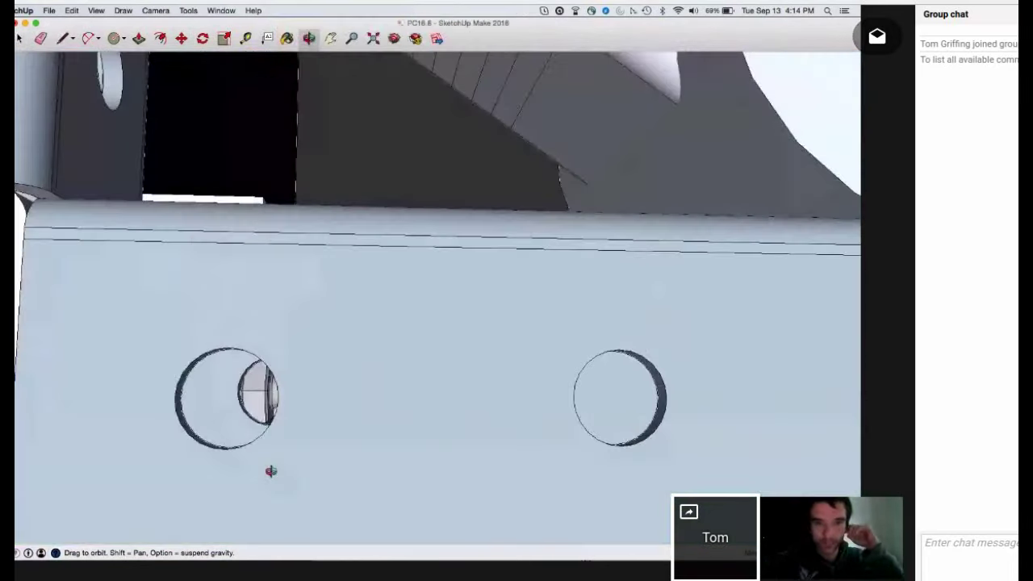
scroll(271, 471, "down", 5)
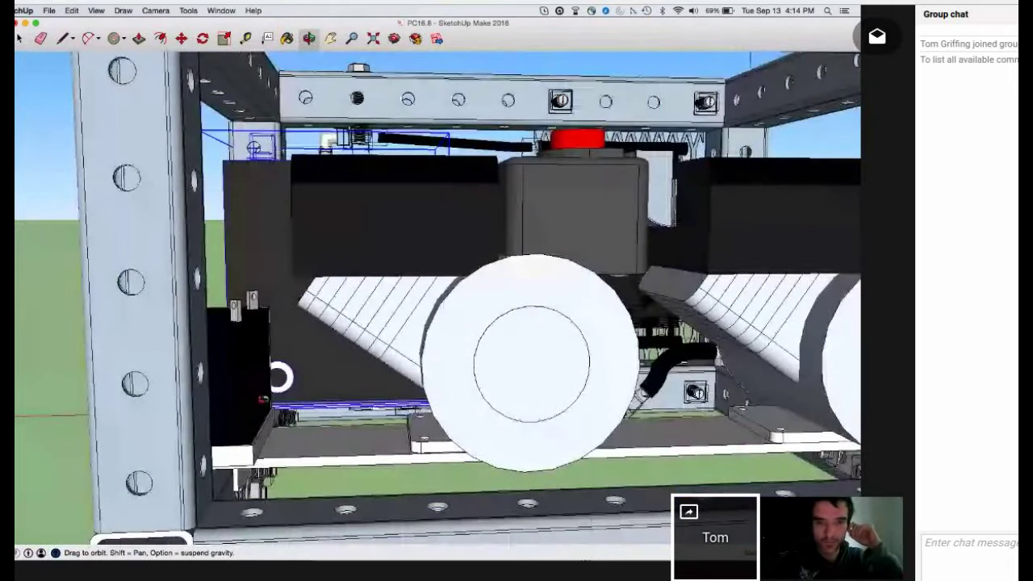
middle_click_drag(263, 399, 294, 352)
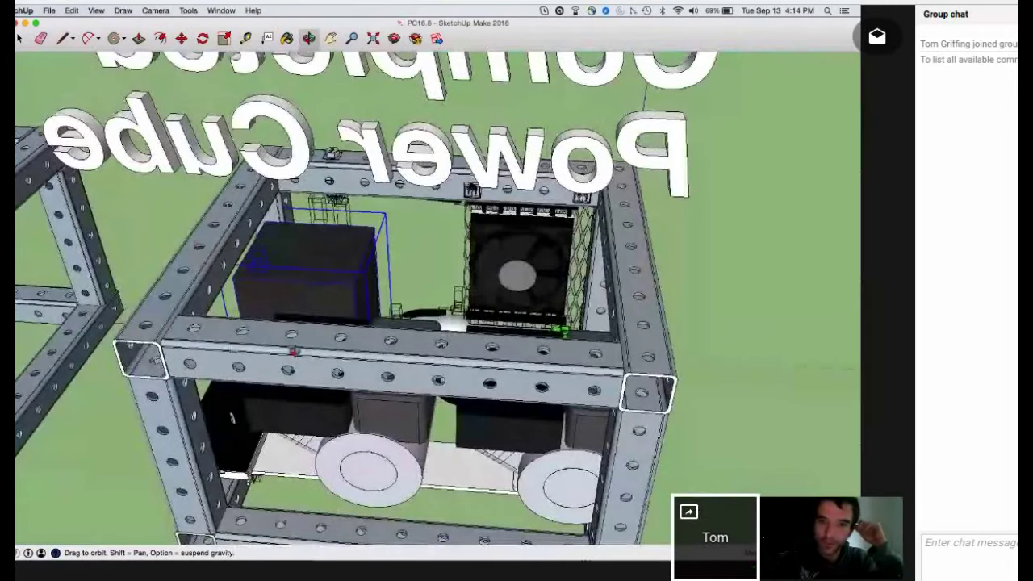
- Examine the oil cooler's mounting to the frame, its fan, mesh guard and hose connections from inside and outside the cube
scroll(498, 257, "up", 3)
scroll(496, 260, "up", 2)
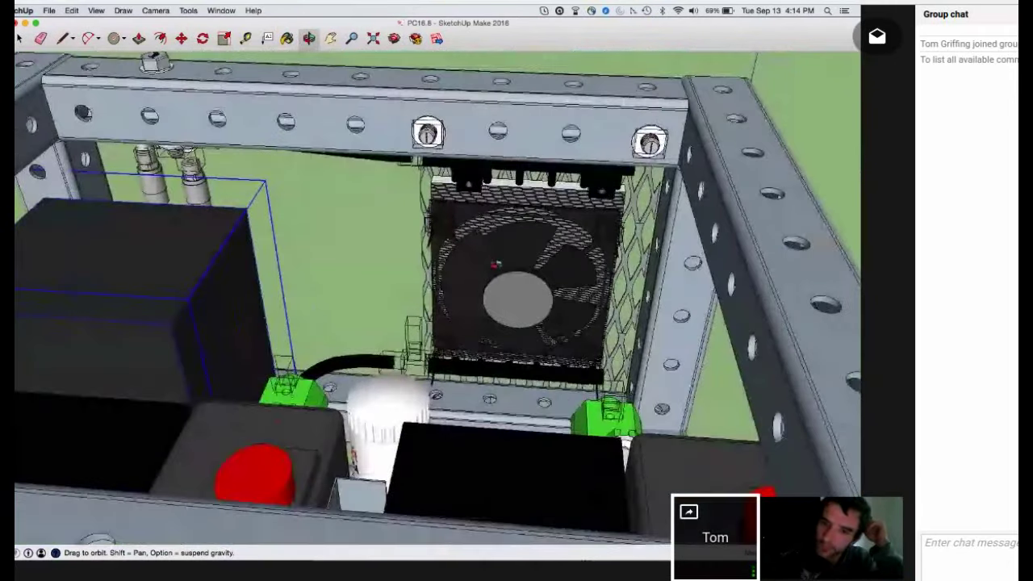
scroll(495, 263, "up", 2)
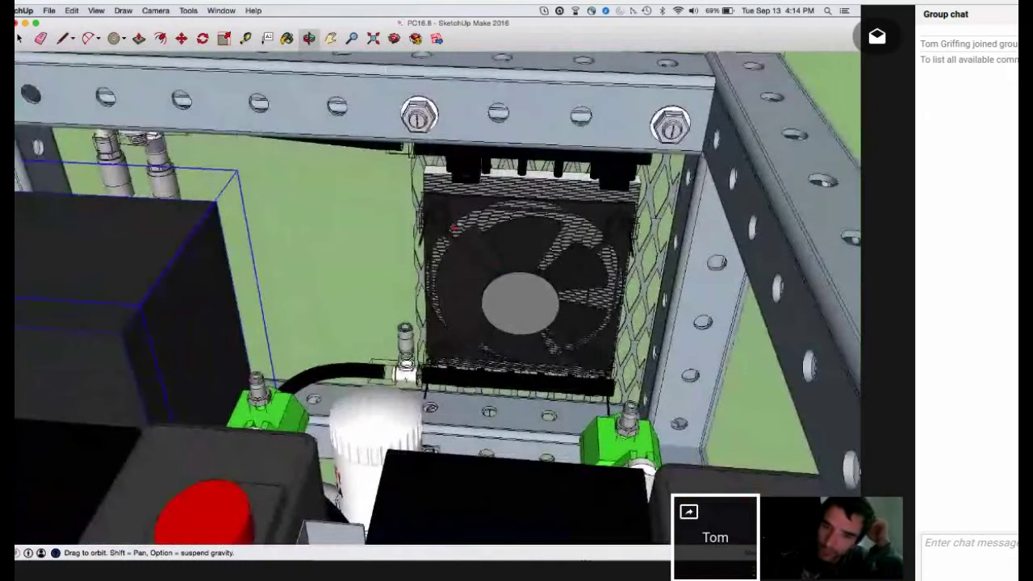
scroll(454, 230, "up", 2)
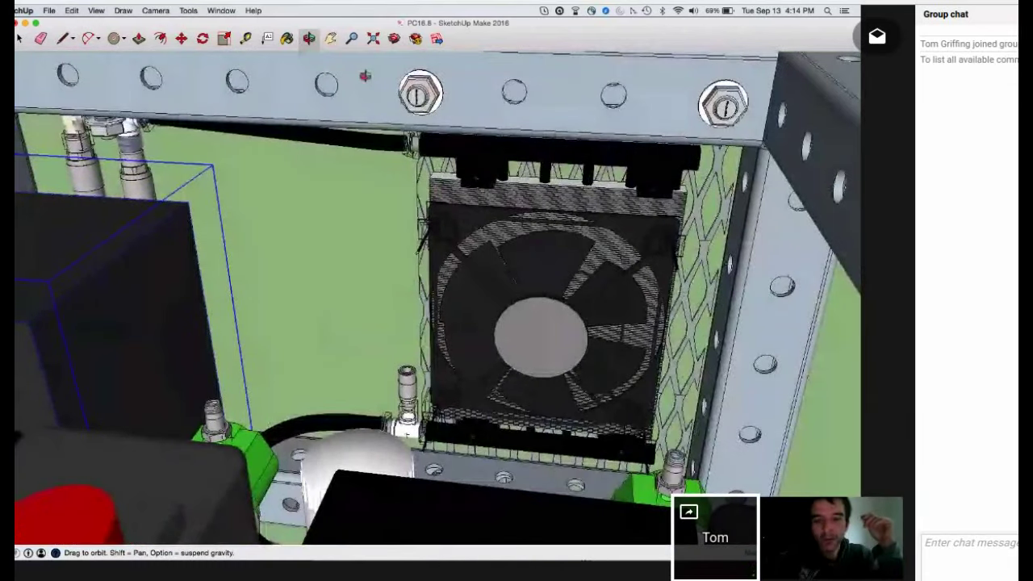
left_click_drag(460, 233, 462, 250)
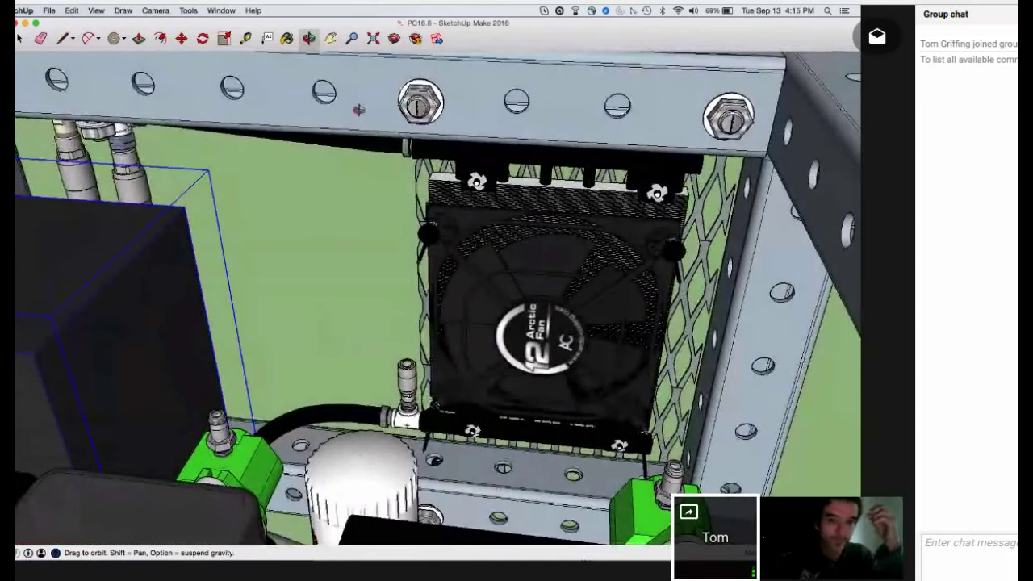
left_click_drag(358, 110, 464, 214)
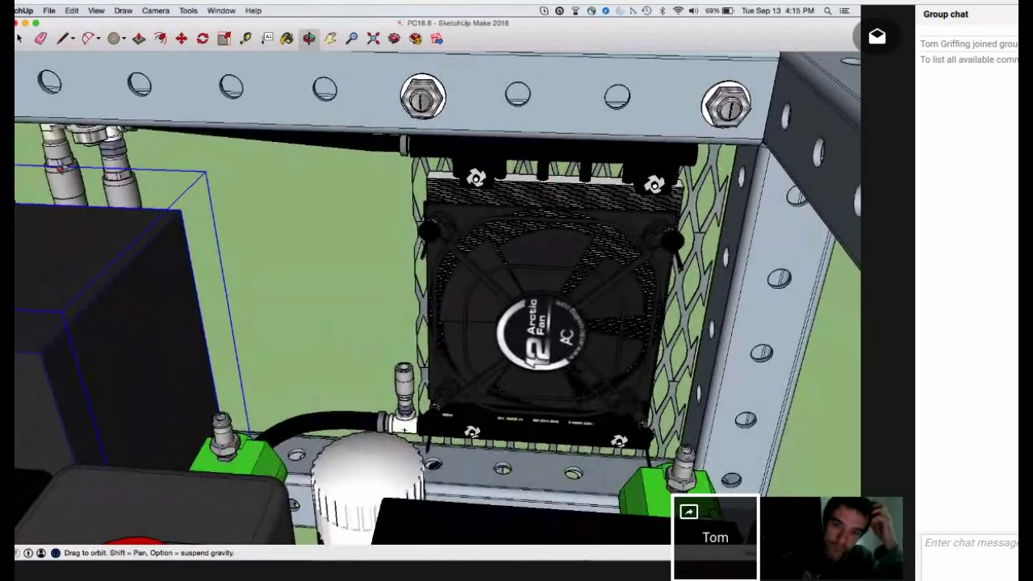
left_click_drag(105, 179, 710, 104)
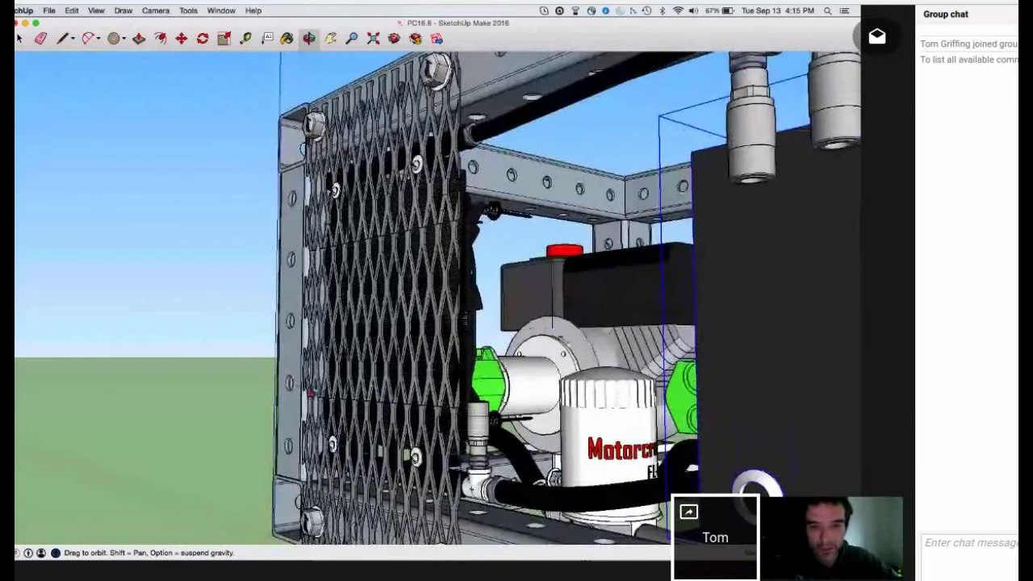
scroll(310, 394, "down", 5)
middle_click_drag(309, 394, 536, 292)
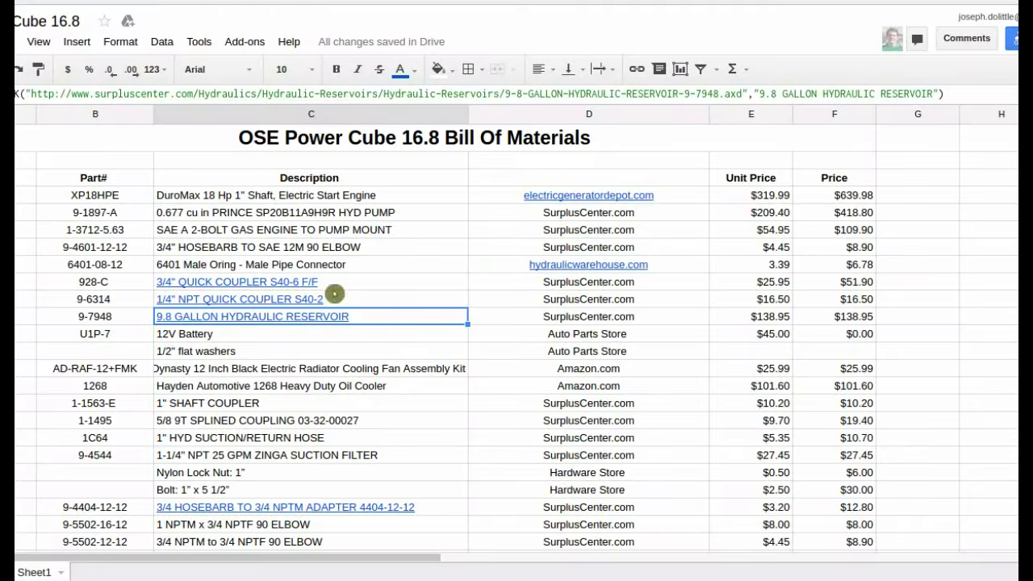
- Switch to the bill of materials and copy the Hayden Automotive 1268 Heavy Duty Oil Cooler description
left_click(341, 247)
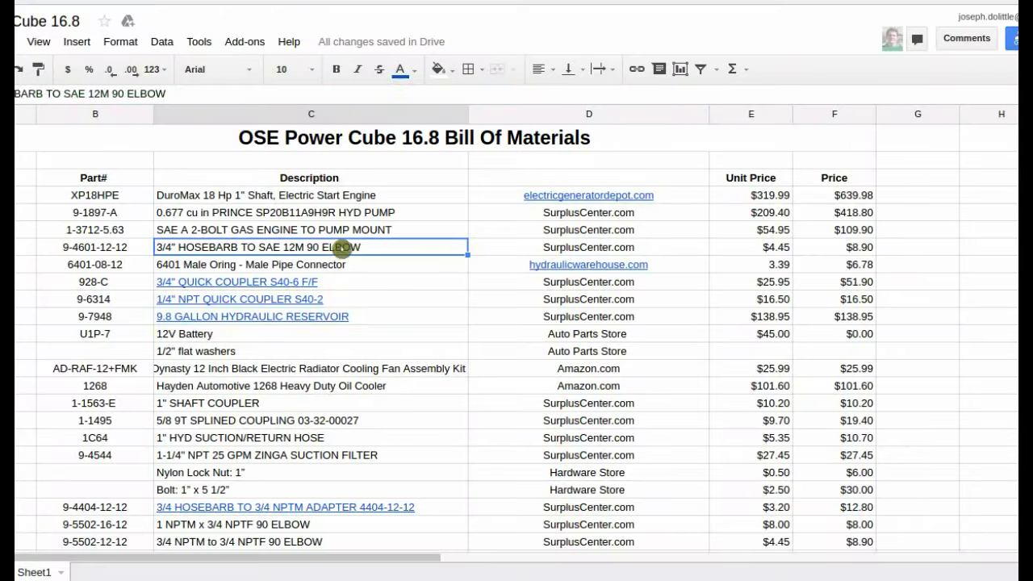
scroll(355, 468, "down", 3)
left_click(386, 274)
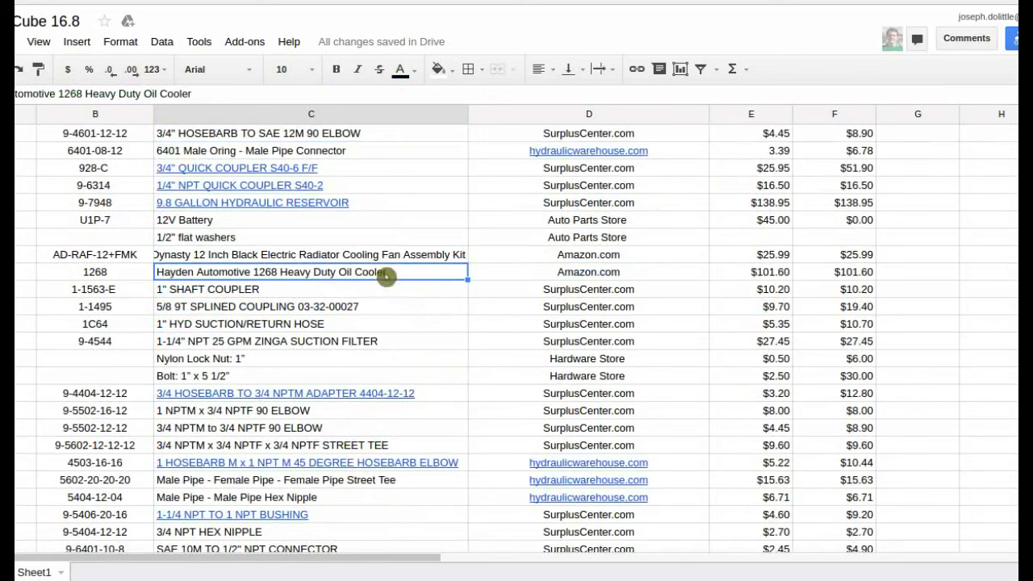
left_click(304, 289)
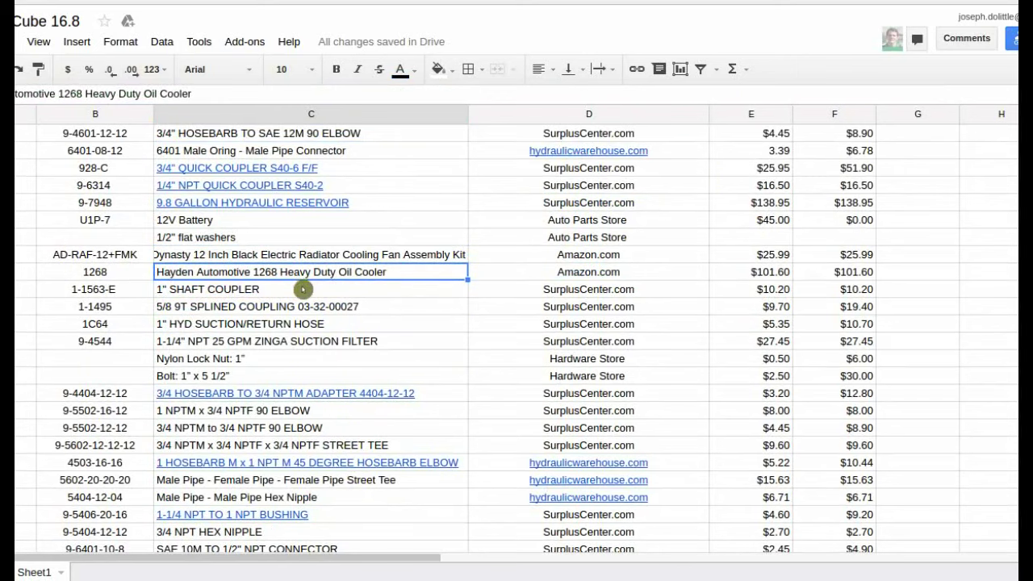
key("ctrl+c")
- Search the web for "Hayden Automotive 1268 Heavy Duty Oil Cooler amazon" and review the cooler's Amazon product page
key("ctrl+t")
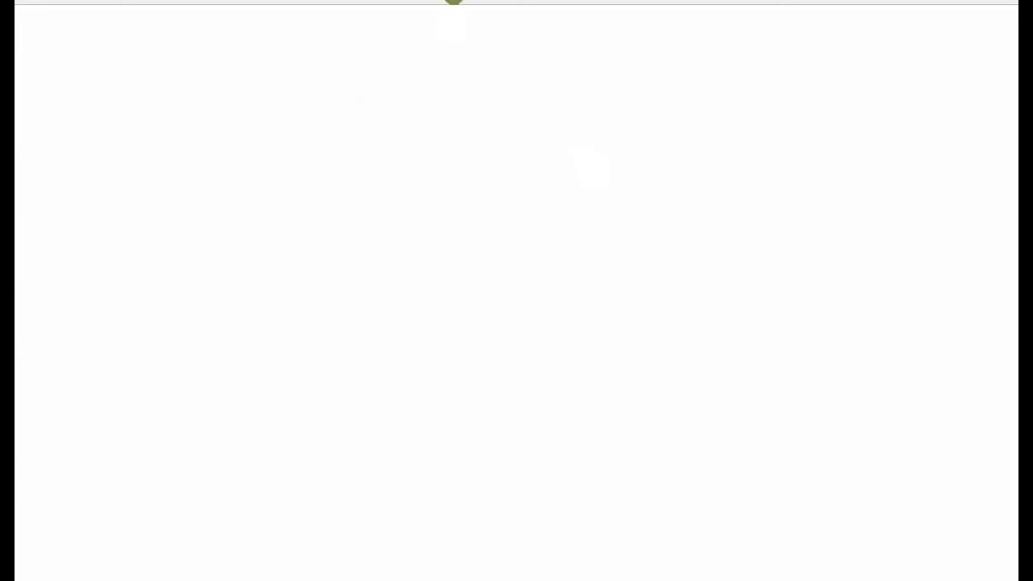
key("ctrl+v")
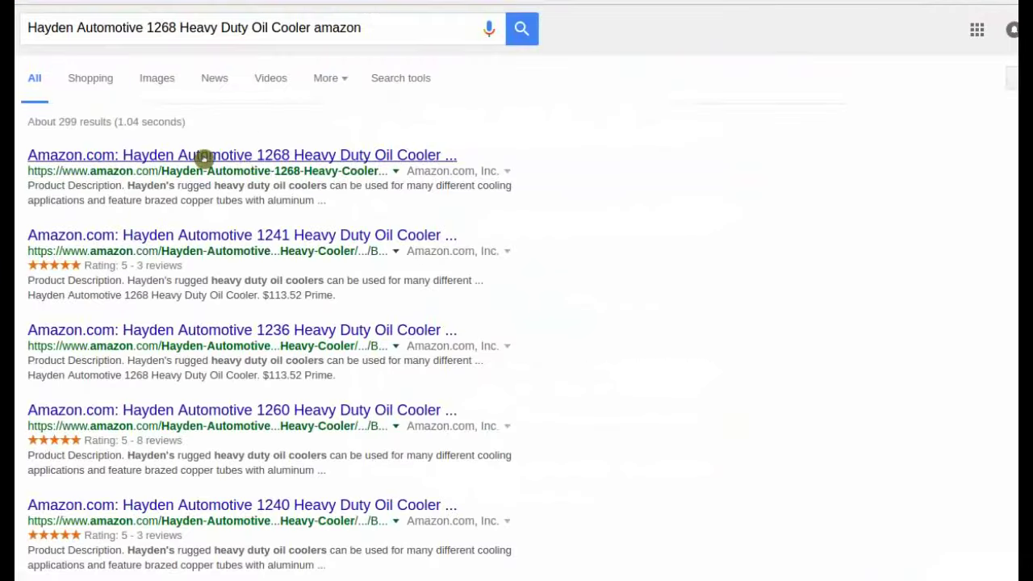
left_click(204, 159)
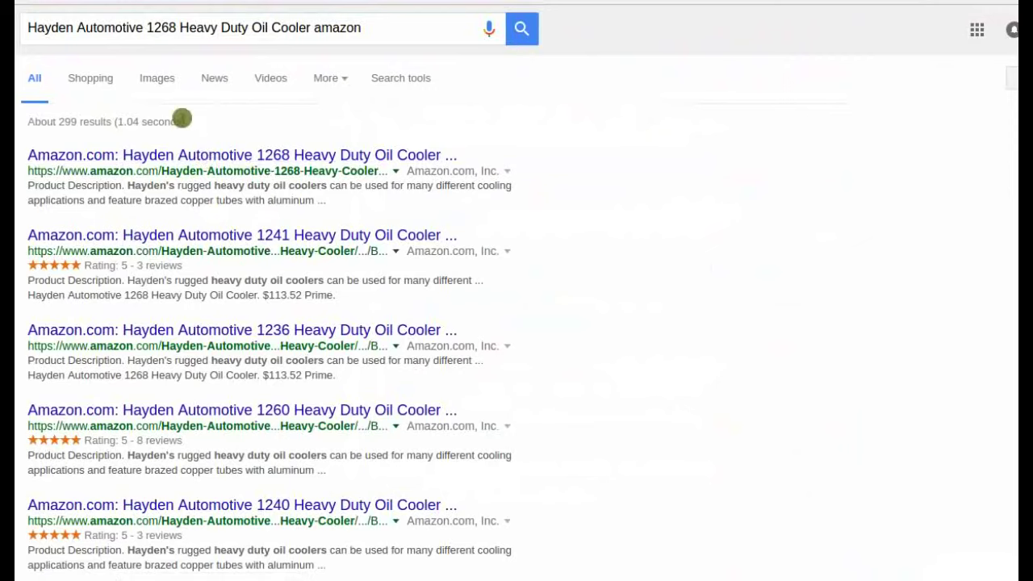
scroll(484, 452, "down", 5)
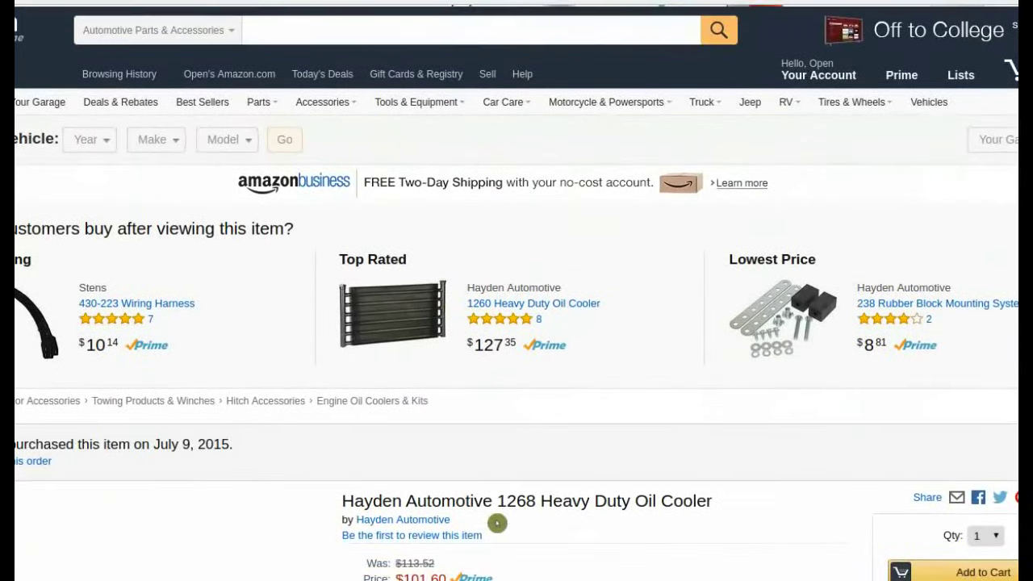
scroll(497, 489, "down", 2)
scroll(505, 491, "down", 8)
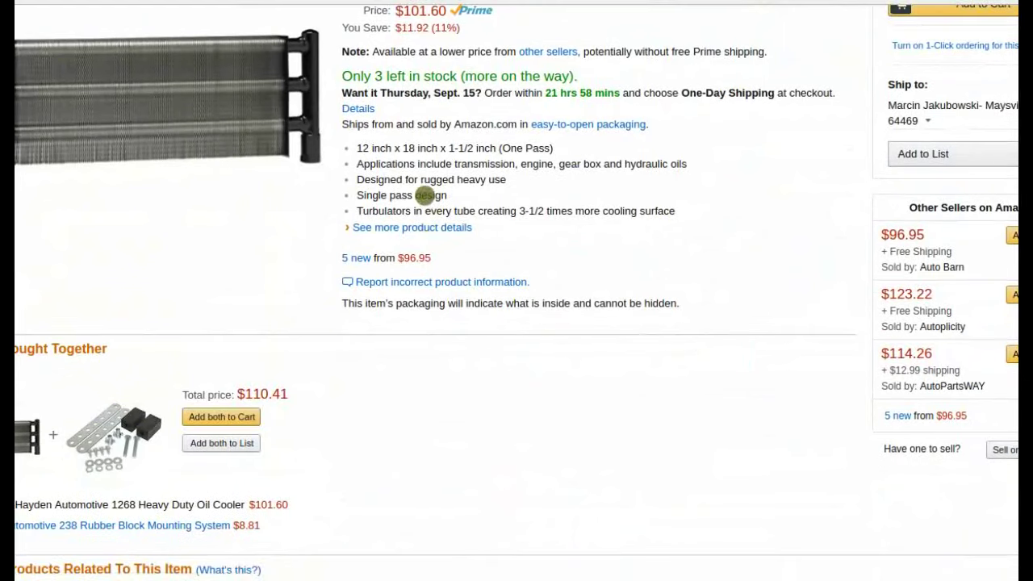
scroll(444, 202, "up", 1)
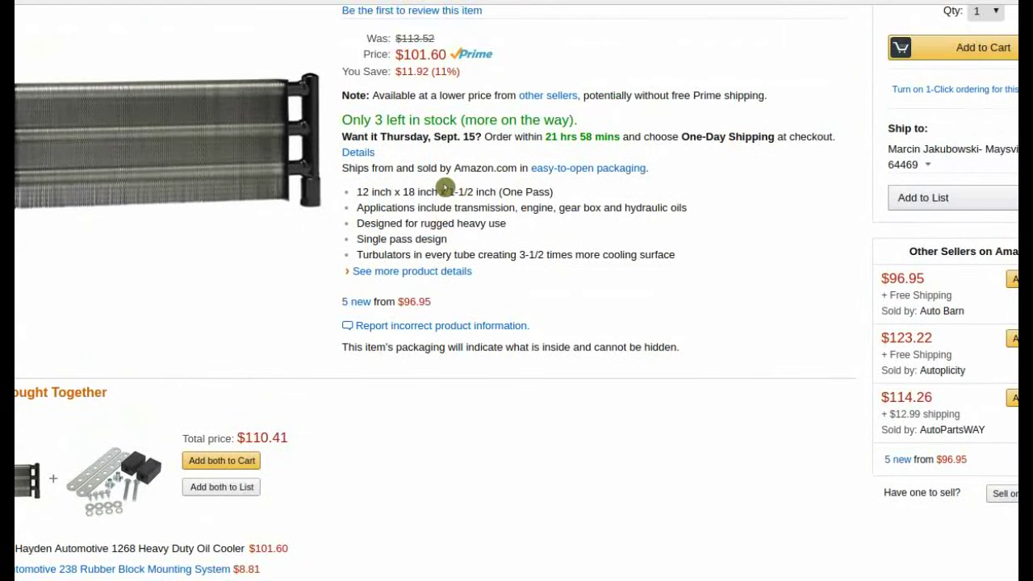
scroll(363, 80, "up", 4)
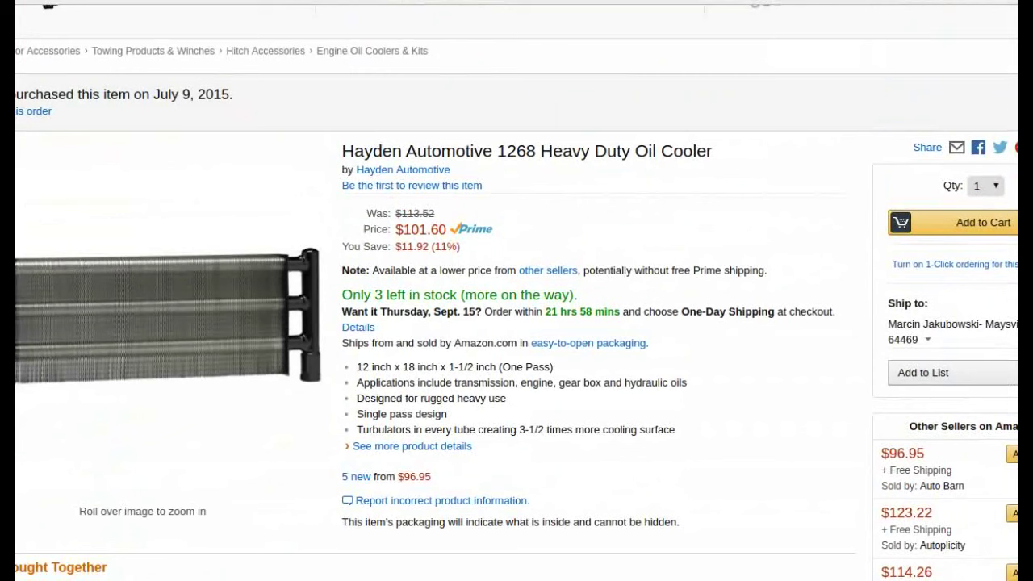
- Return to the bill of materials and link the Hayden Automotive 1268 Heavy Duty Oil Cooler description to its Amazon product page
left_click(388, 3)
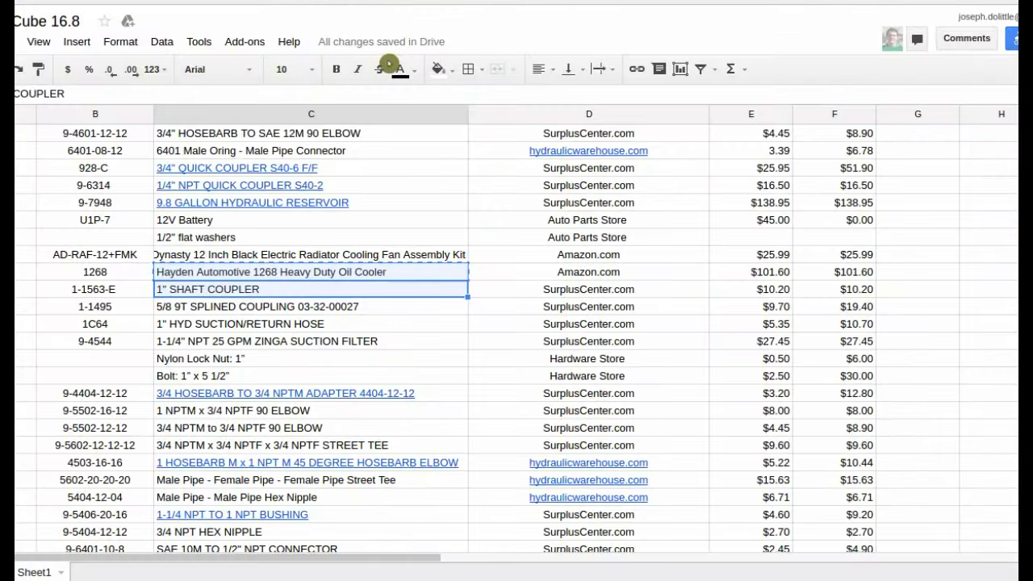
left_click(262, 276)
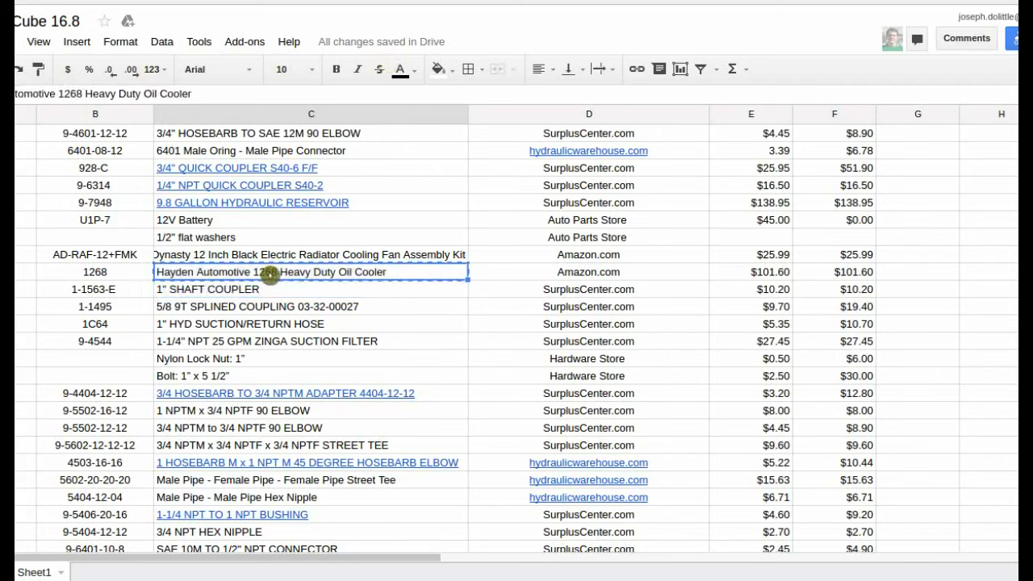
left_click(635, 68)
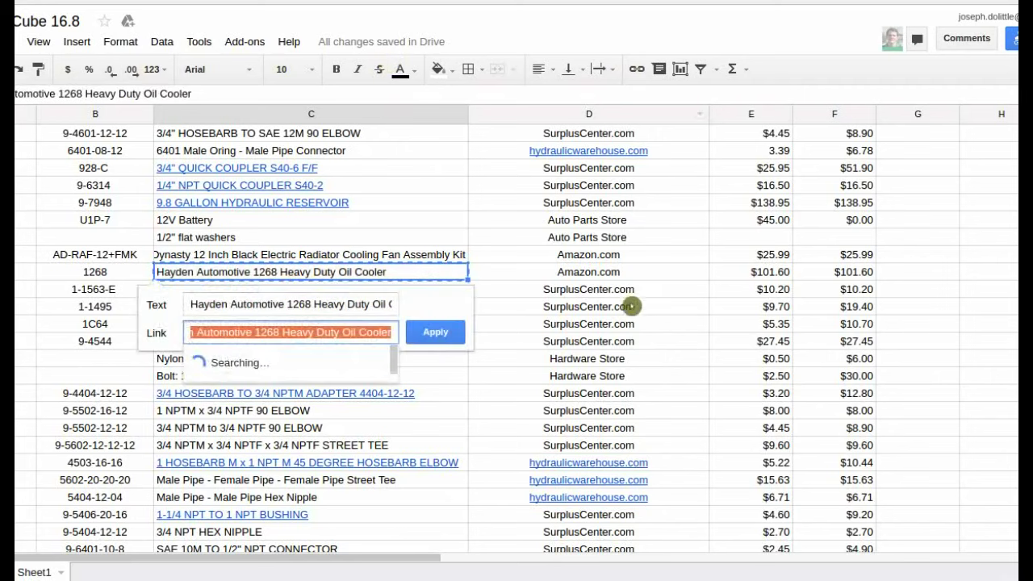
key("ctrl+v")
left_click(436, 344)
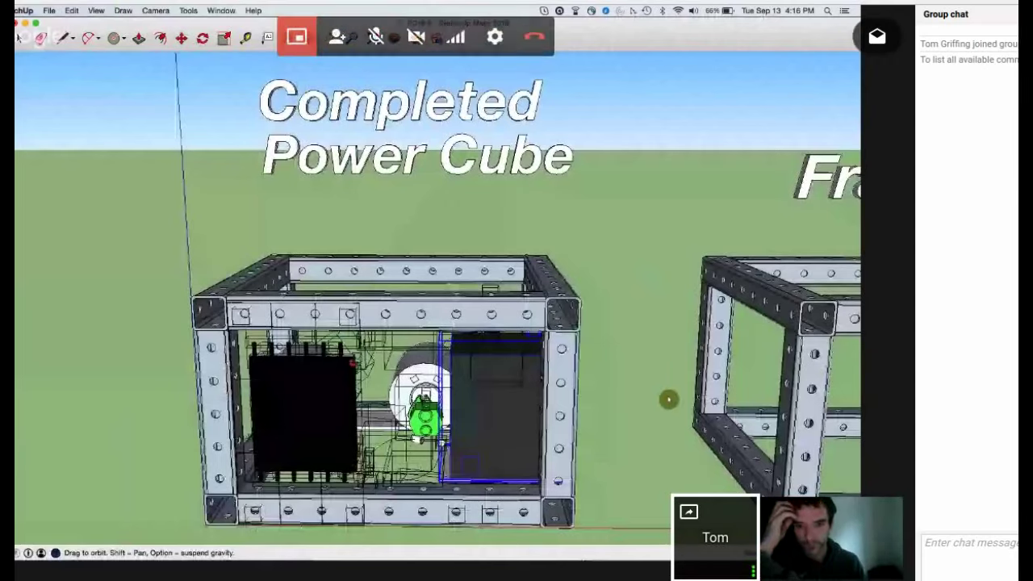
- Look over the Power Cube model in the 3D Warehouse viewer and examine the green hydraulic pump's top fitting in the shared SketchUp model
scroll(669, 398, "down", 5)
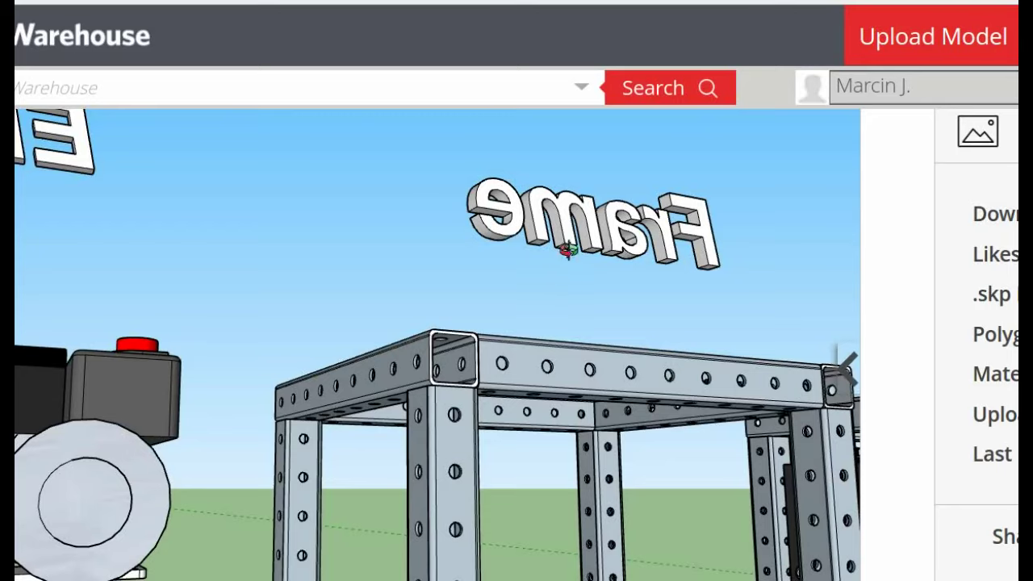
scroll(365, 414, "down", 3)
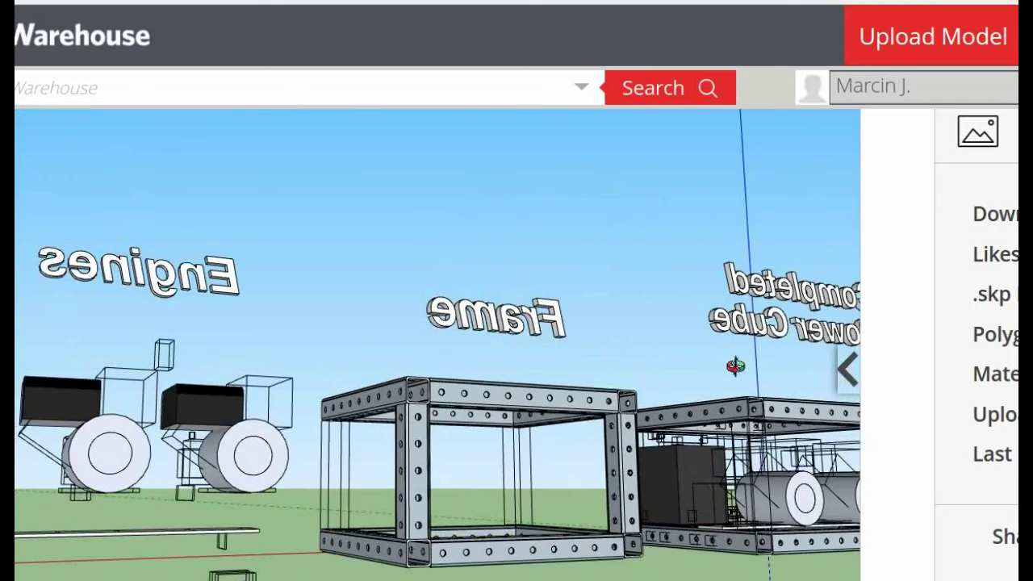
left_click_drag(713, 486, 806, 577)
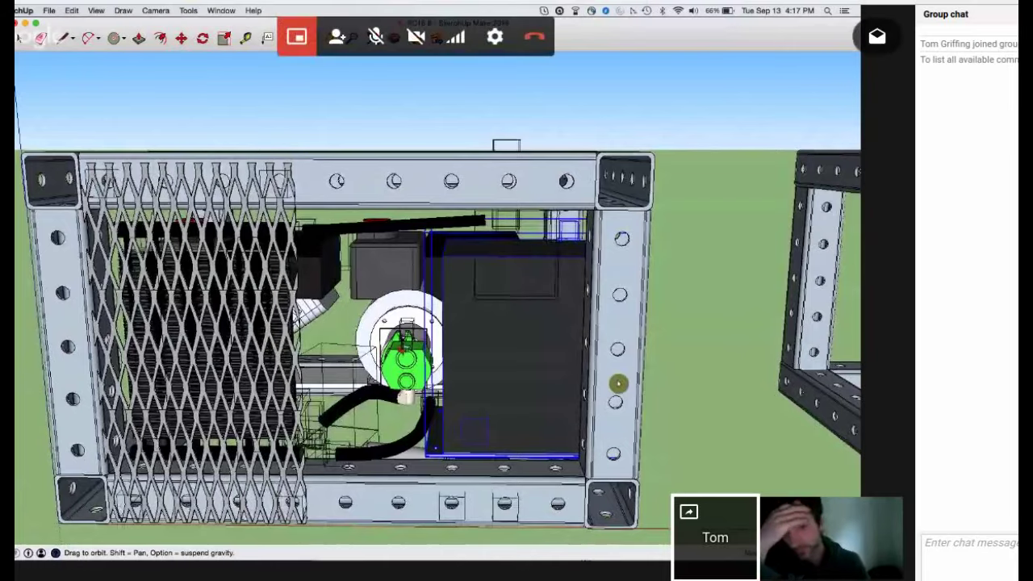
scroll(617, 392, "up", 3)
scroll(472, 298, "up", 5)
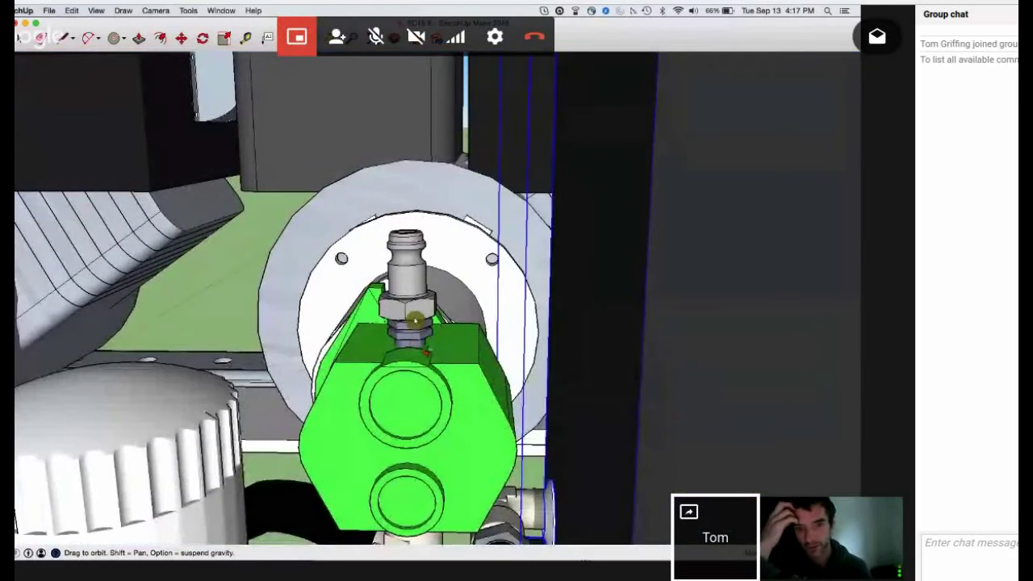
middle_click_drag(415, 320, 410, 309)
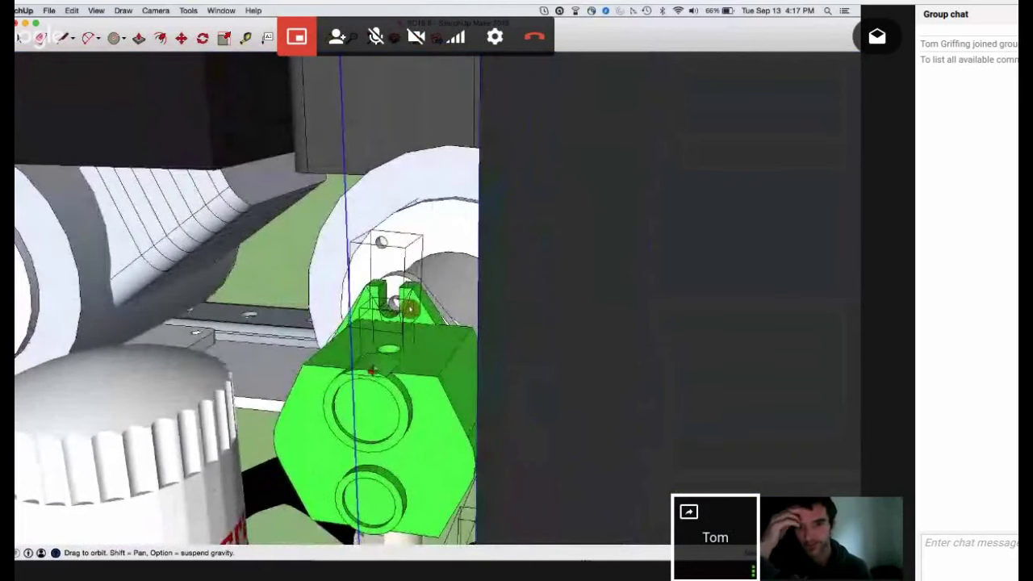
- Examine the green pumps, the cooler behind its expanded-metal guard and the Motorcraft oil filter plumbing in the Power Cube model
scroll(410, 309, "down", 3)
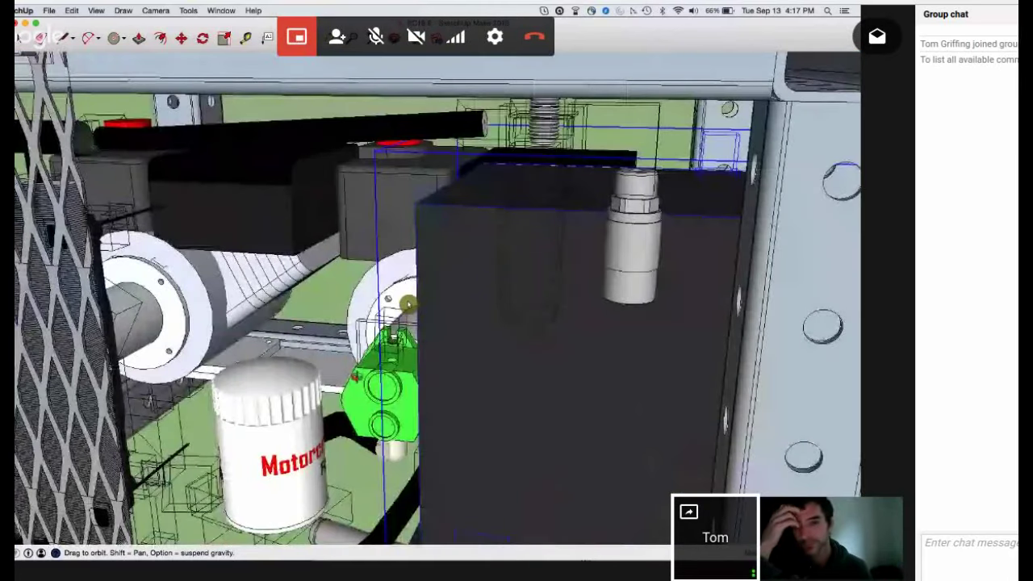
middle_click_drag(408, 303, 408, 304)
scroll(407, 301, "up", 5)
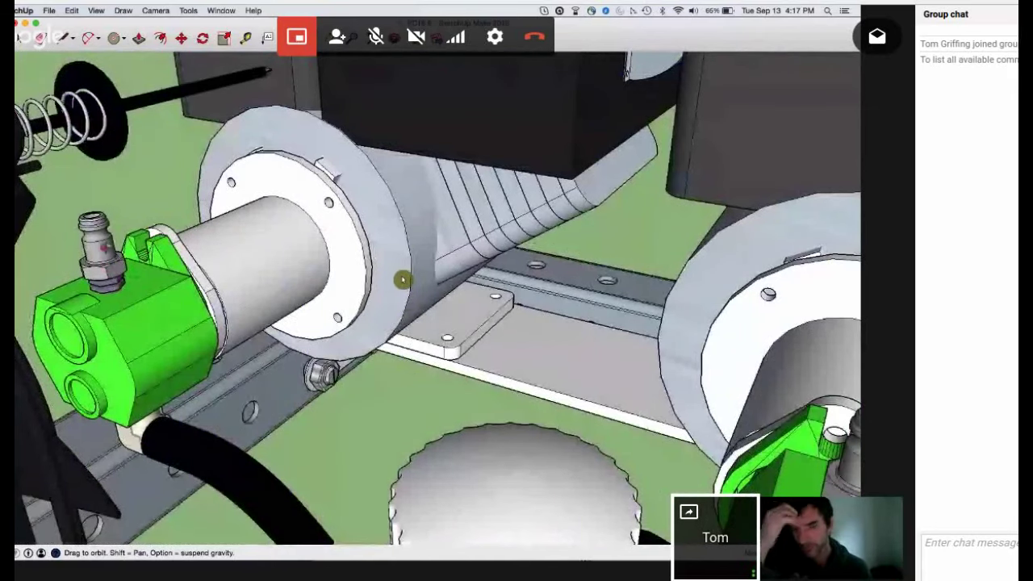
scroll(403, 280, "up", 1)
scroll(489, 292, "down", 1)
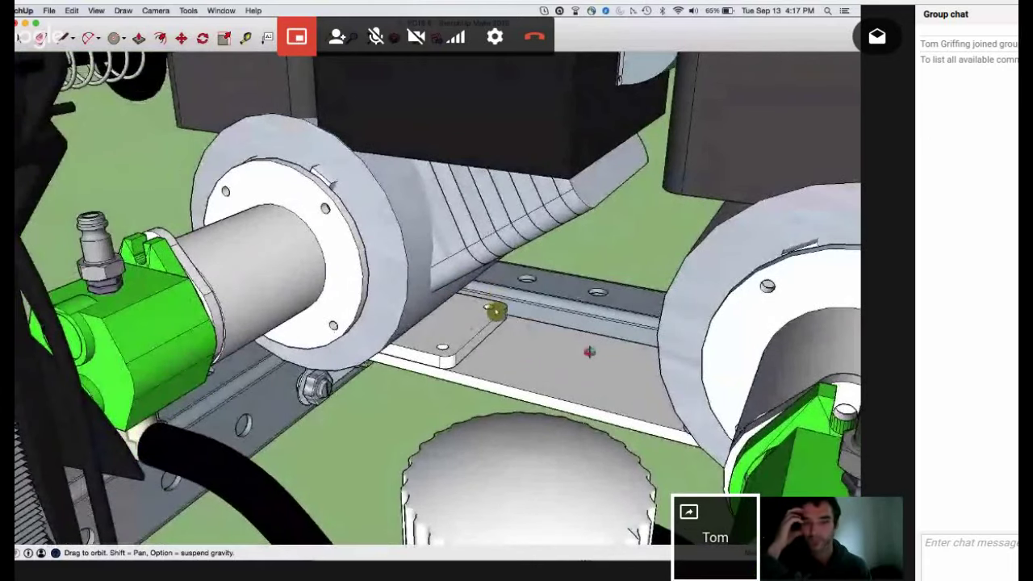
scroll(476, 322, "down", 2)
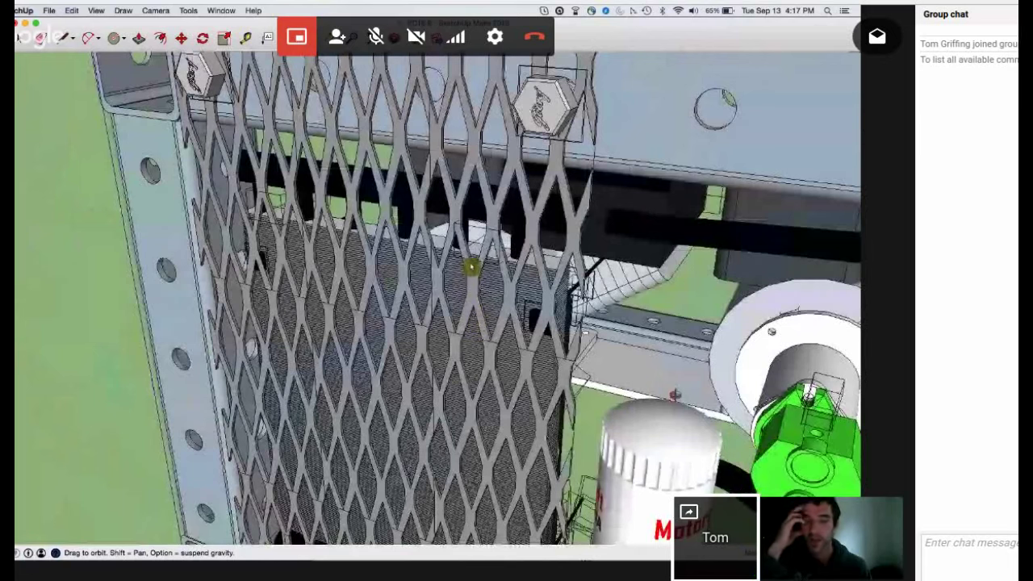
scroll(471, 262, "down", 2)
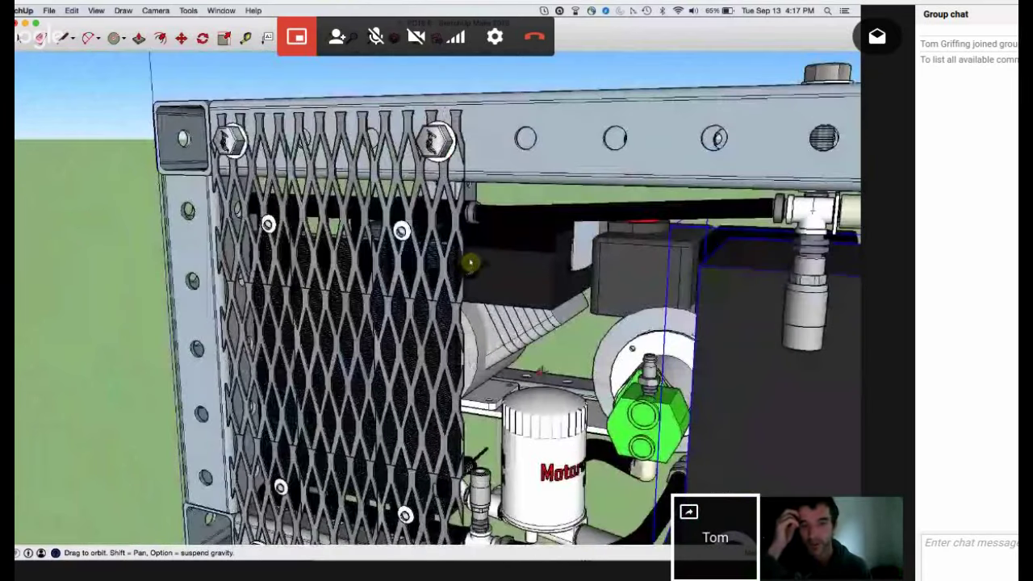
scroll(470, 262, "down", 2)
scroll(470, 262, "up", 2)
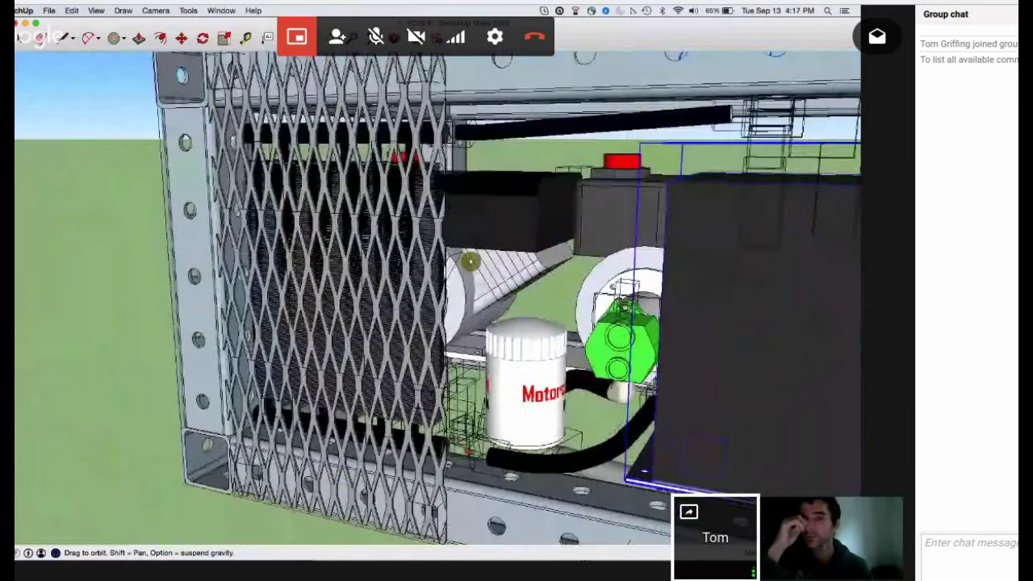
scroll(470, 261, "up", 3)
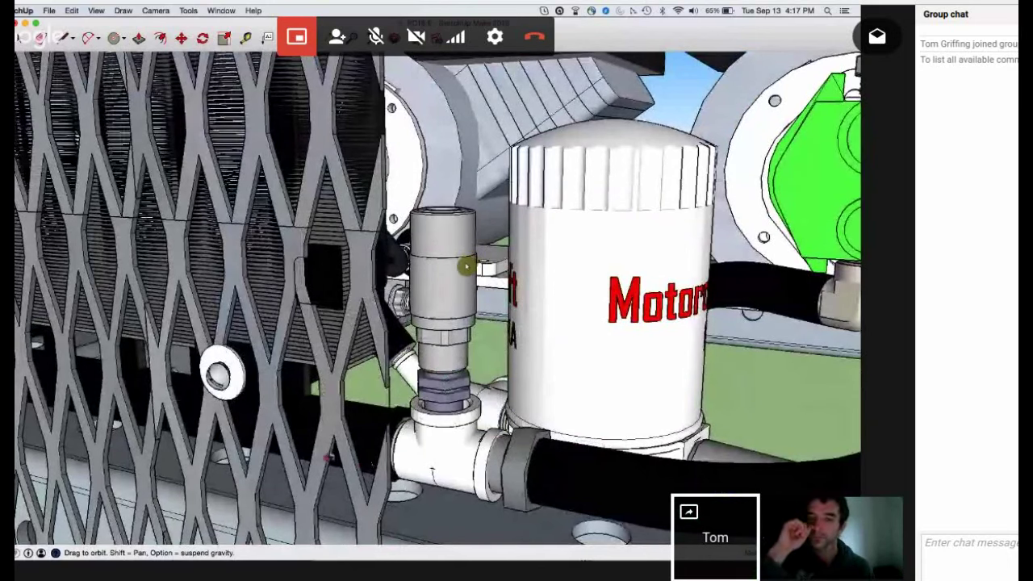
scroll(327, 457, "down", 4)
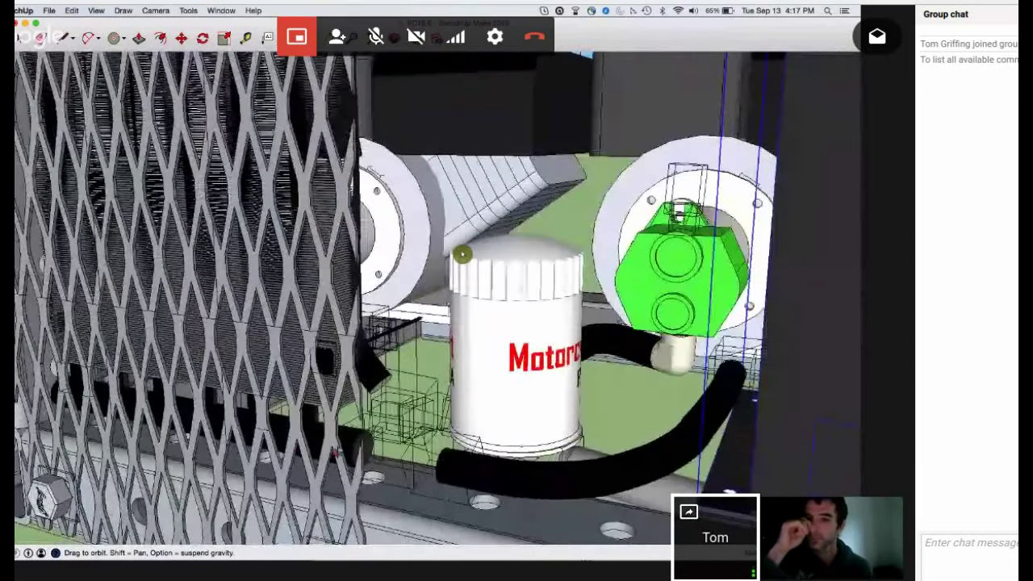
- Examine from several angles how the hoses connect the oil filter, both green pumps and the reservoir
left_click_drag(695, 121, 759, 118)
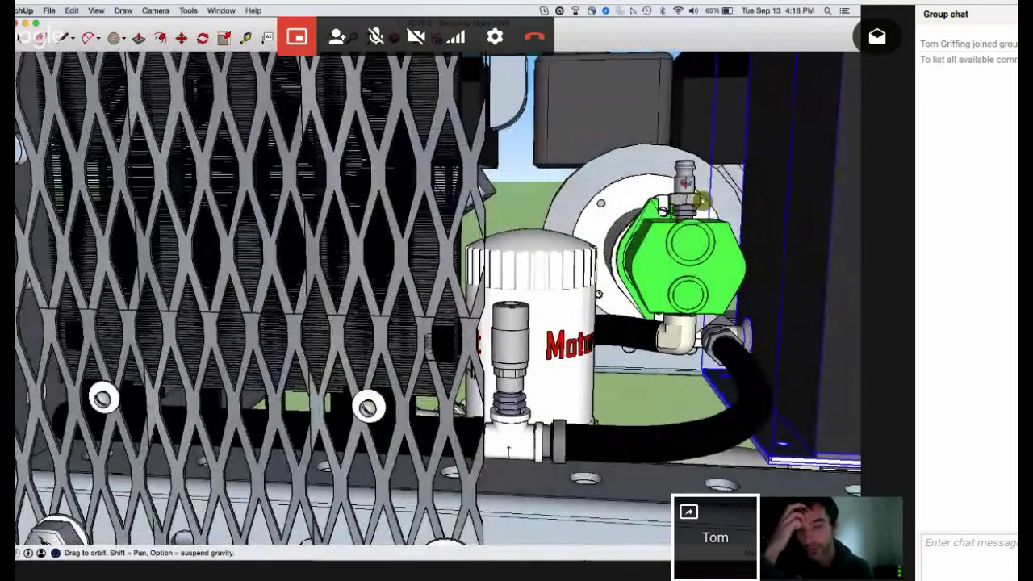
left_click_drag(699, 200, 704, 202)
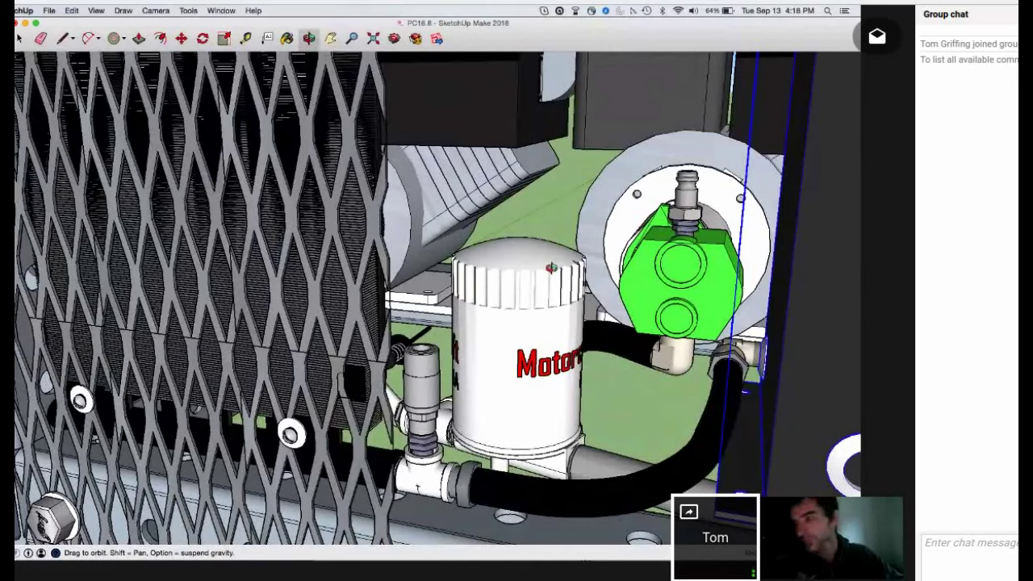
left_click_drag(551, 268, 551, 267)
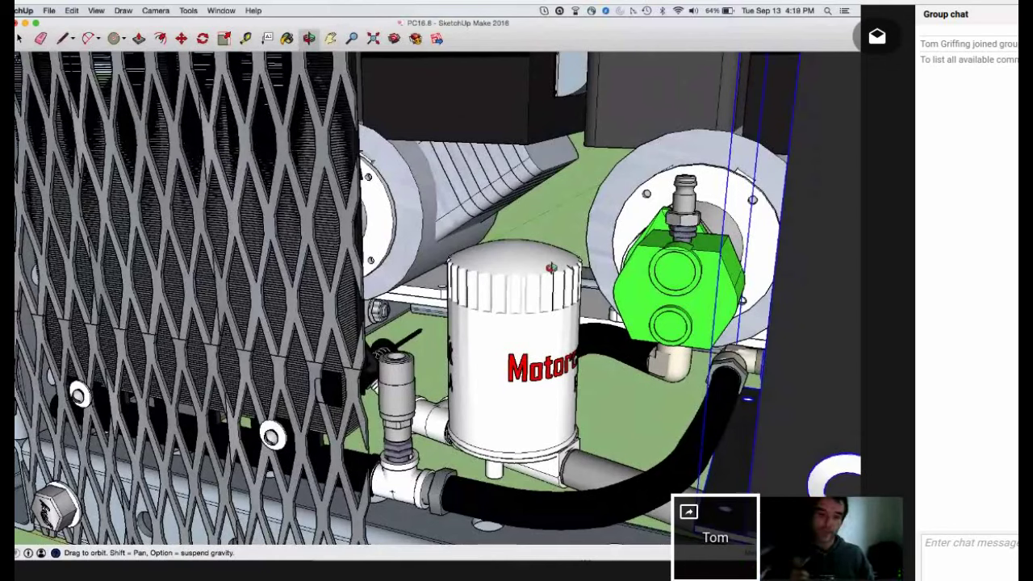
mouse_move(823, 230)
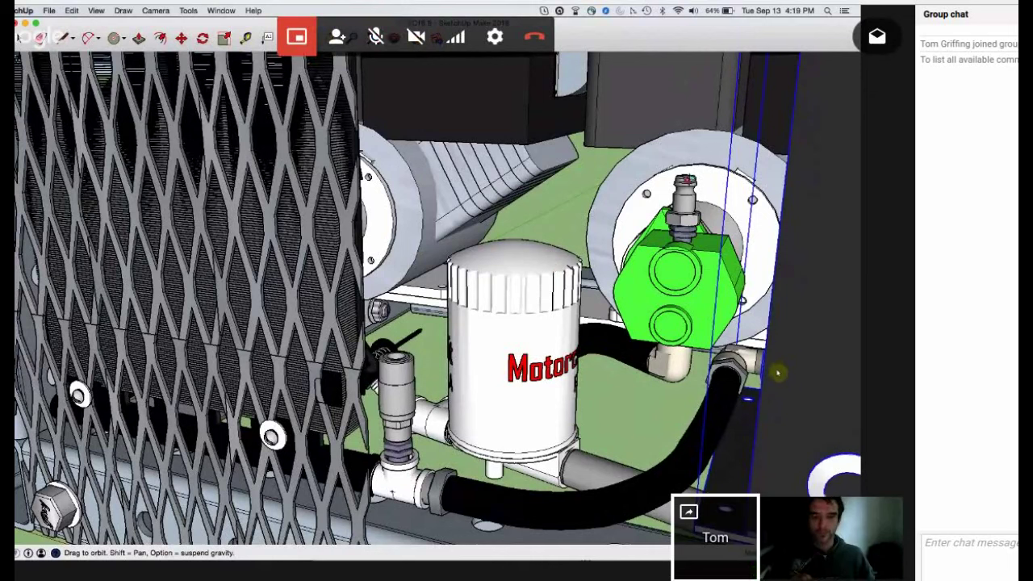
mouse_move(684, 179)
left_mouse_down()
mouse_move(547, 190)
mouse_move(465, 345)
left_mouse_up()
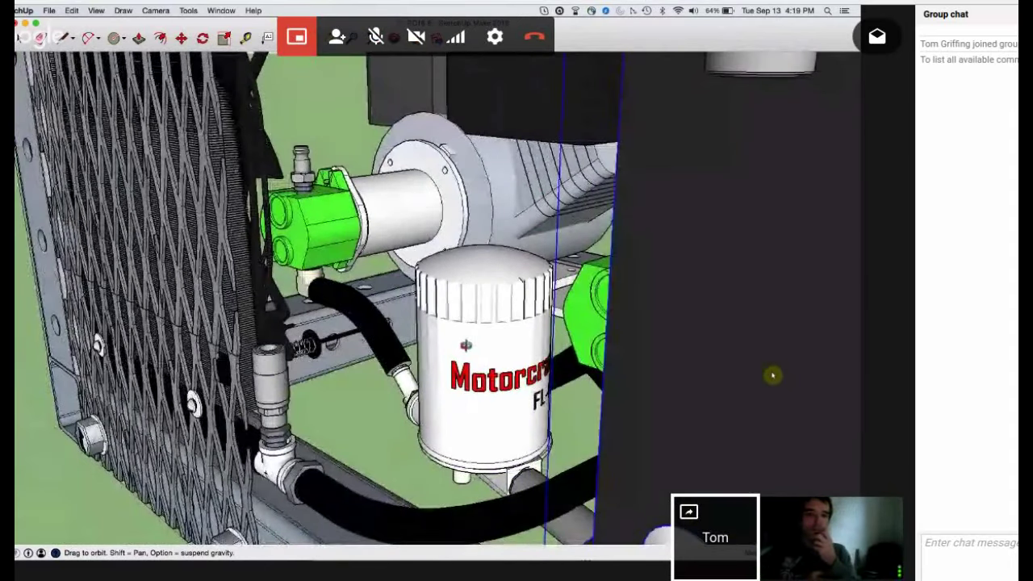
left_click_drag(466, 346, 484, 338)
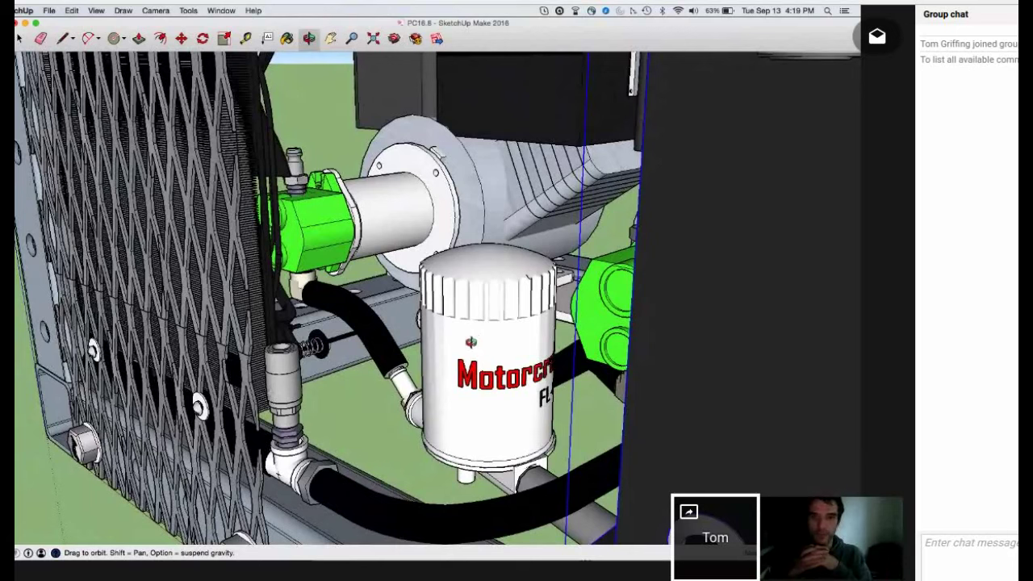
mouse_move(740, 356)
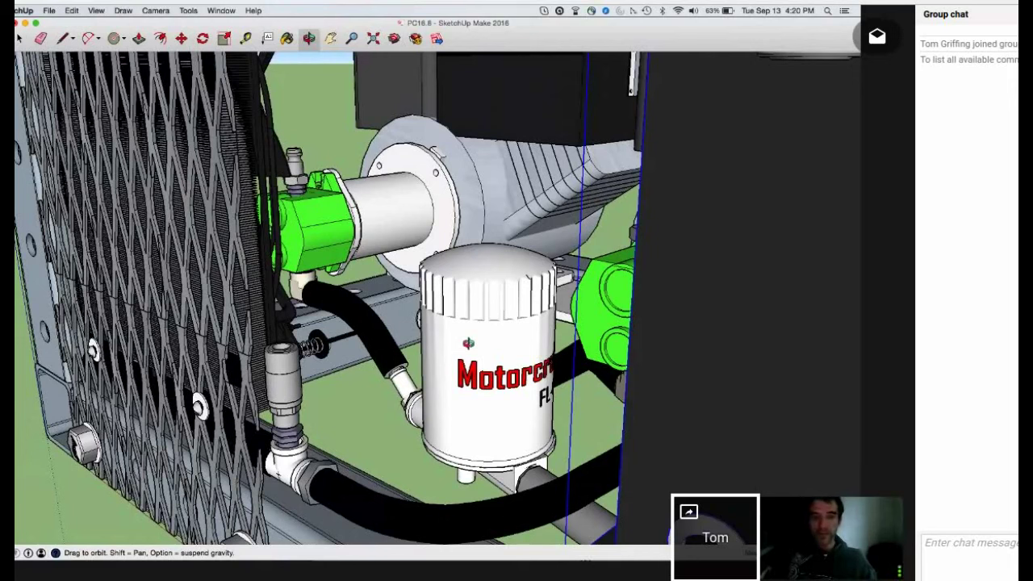
mouse_move(456, 315)
left_mouse_down()
mouse_move(479, 336)
mouse_move(498, 318)
left_mouse_up()
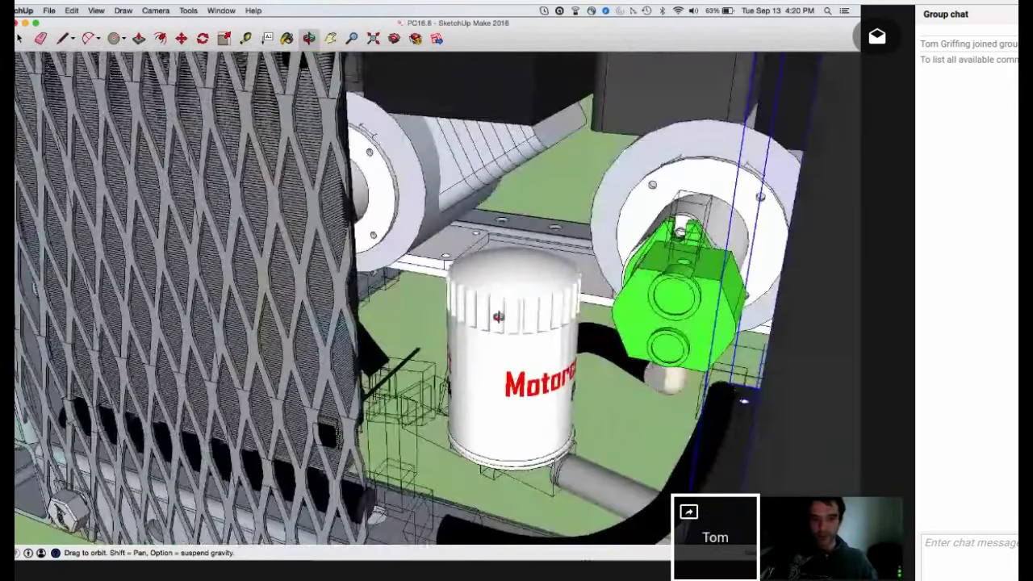
- Switch to the browser, search the Surplus Center site for "check valve" and look through the listed valves
key("super+Tab")
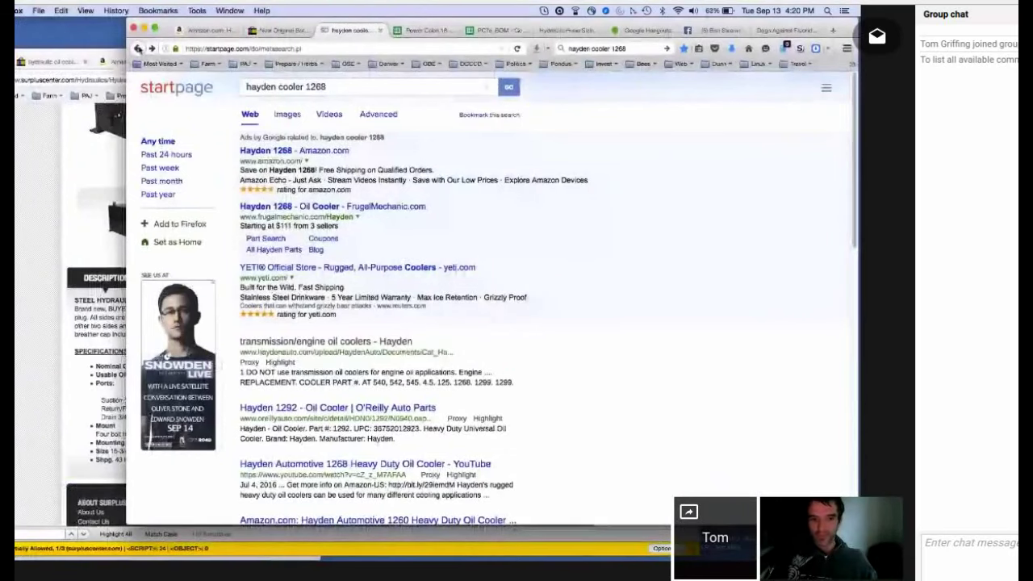
right_click(138, 48)
left_click(38, 133)
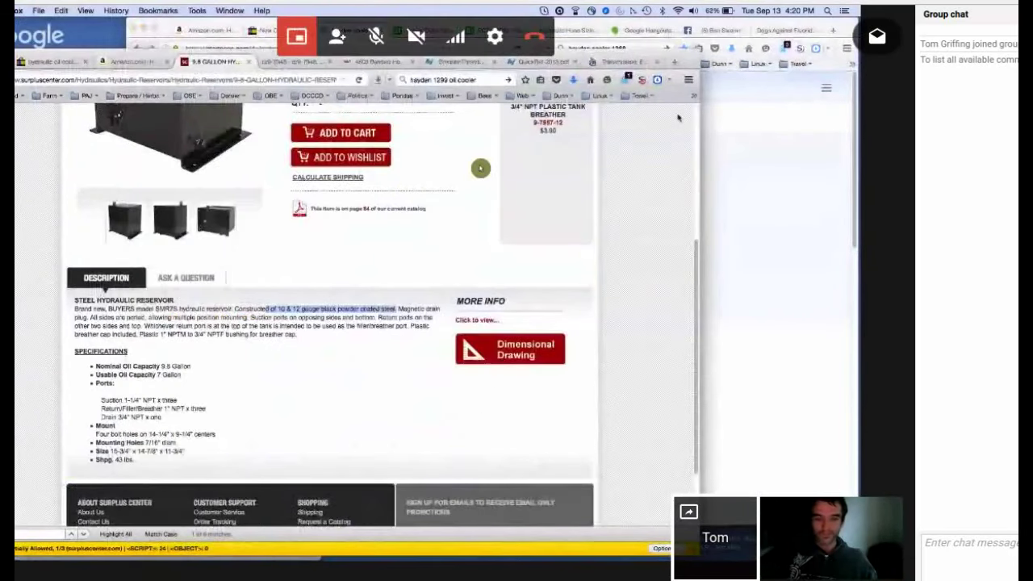
scroll(481, 169, "up", 5)
type("check valve")
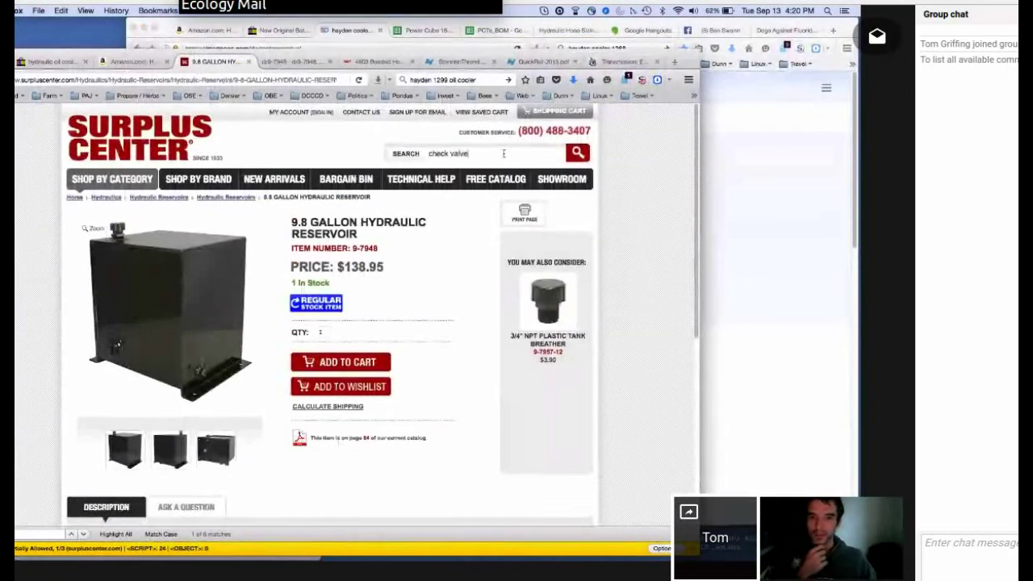
key("Return")
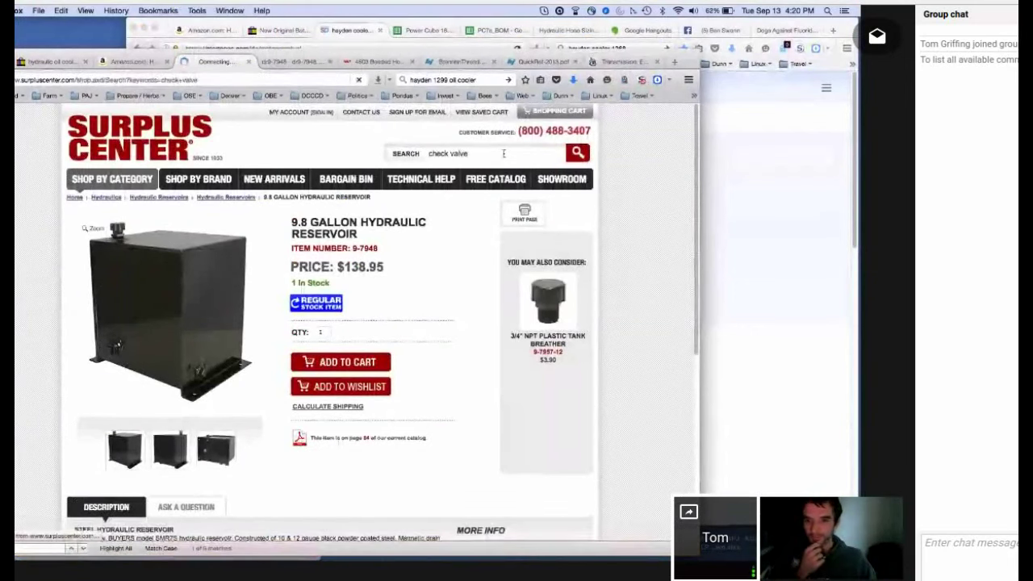
scroll(419, 360, "down", 2)
scroll(419, 360, "down", 5)
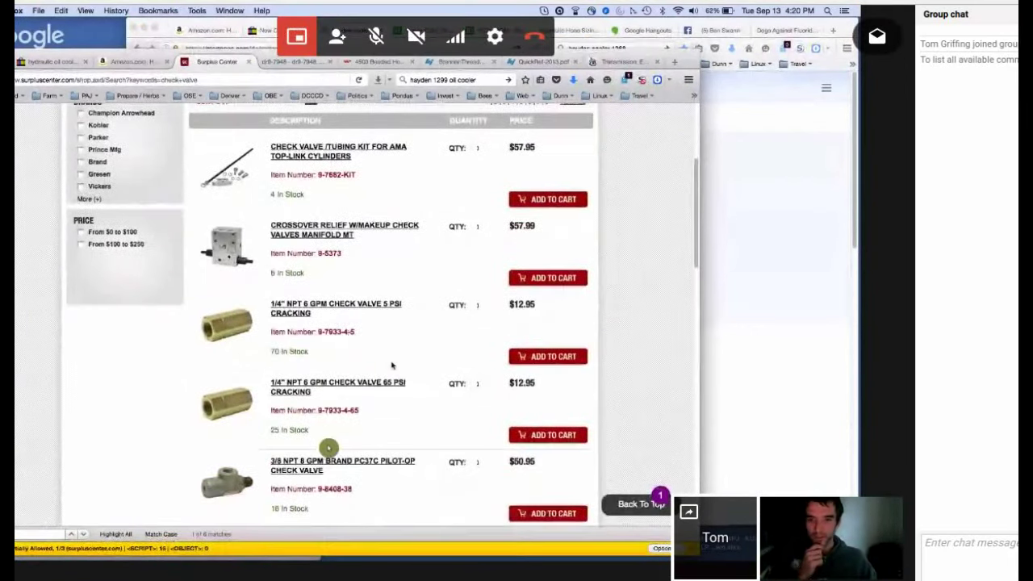
scroll(335, 355, "down", 10)
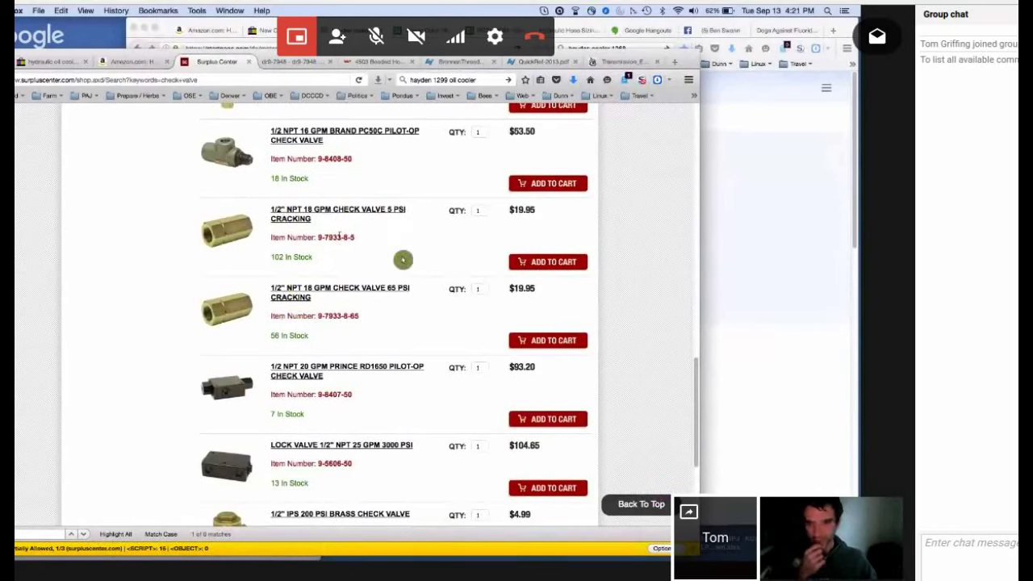
- Copy item number 9-7933-8-5 of the 1/2" NPT 5 PSI check valve into cell B35 of the Power Cube 16.8 sheet
left_click_drag(318, 237, 356, 238)
key("ctrl+c")
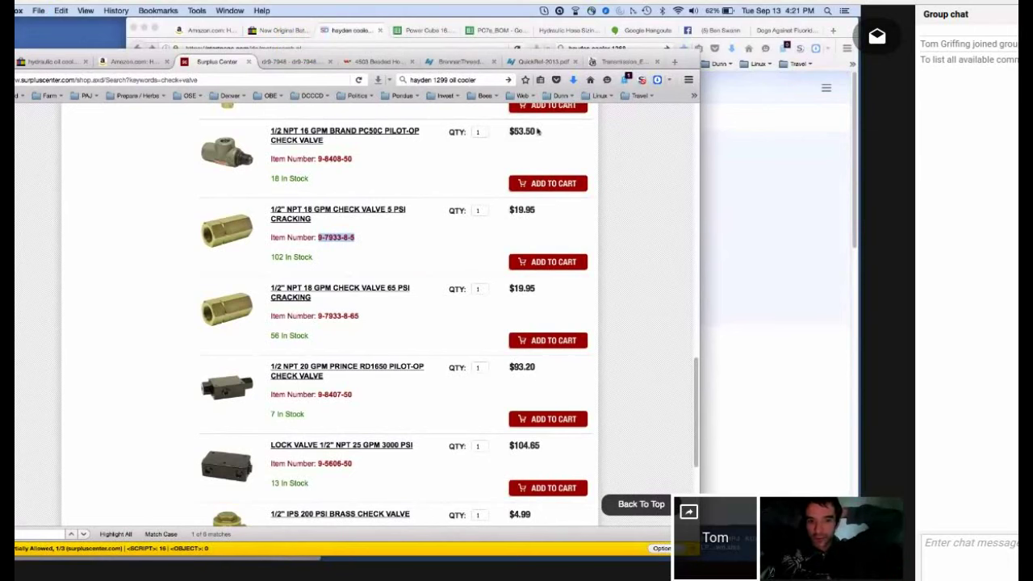
left_click(429, 31)
scroll(299, 175, "down", 5)
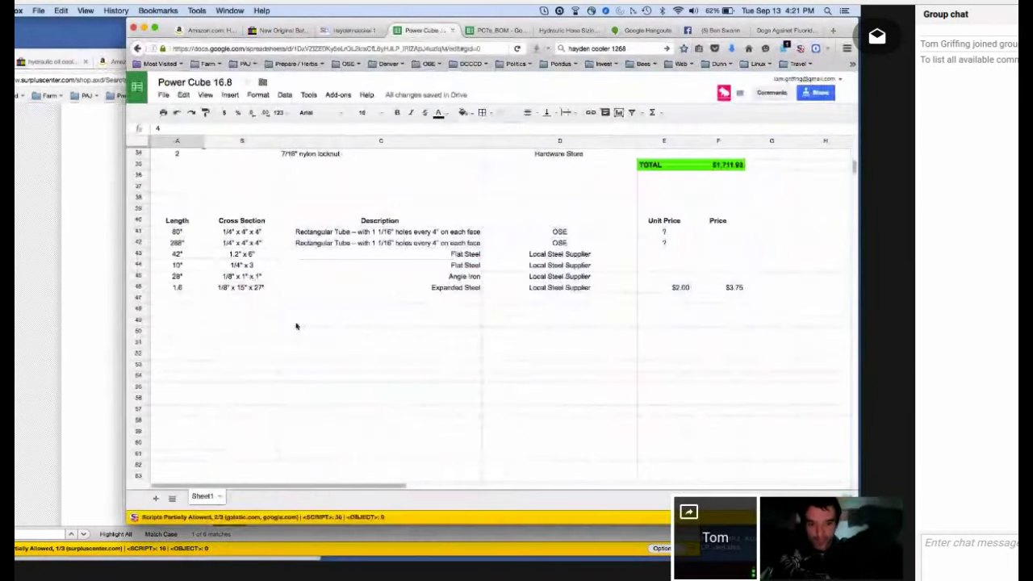
left_click(242, 298)
key("ctrl+v")
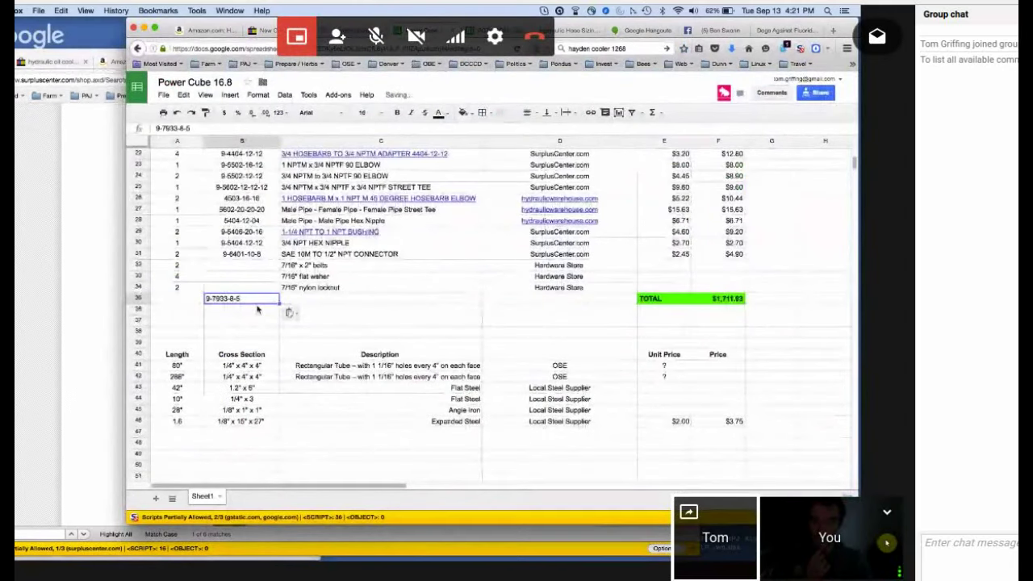
- Copy the linked description "1/2" NPT 18 GPM CHECK VALVE 5 PSI CRACKING" into C35 and format it as non-bold 10-point text
left_click(161, 61)
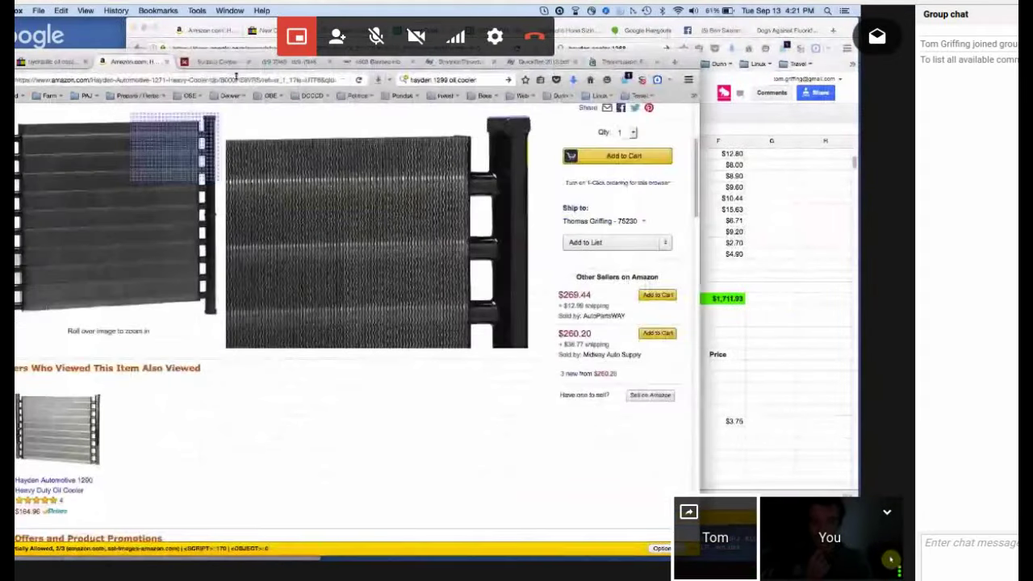
left_click(223, 62)
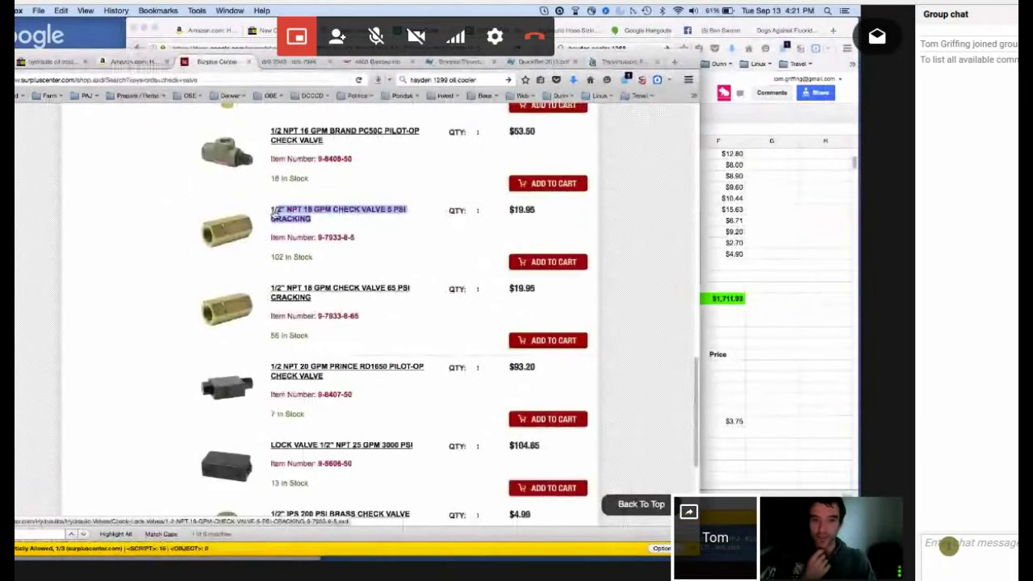
left_click(410, 27)
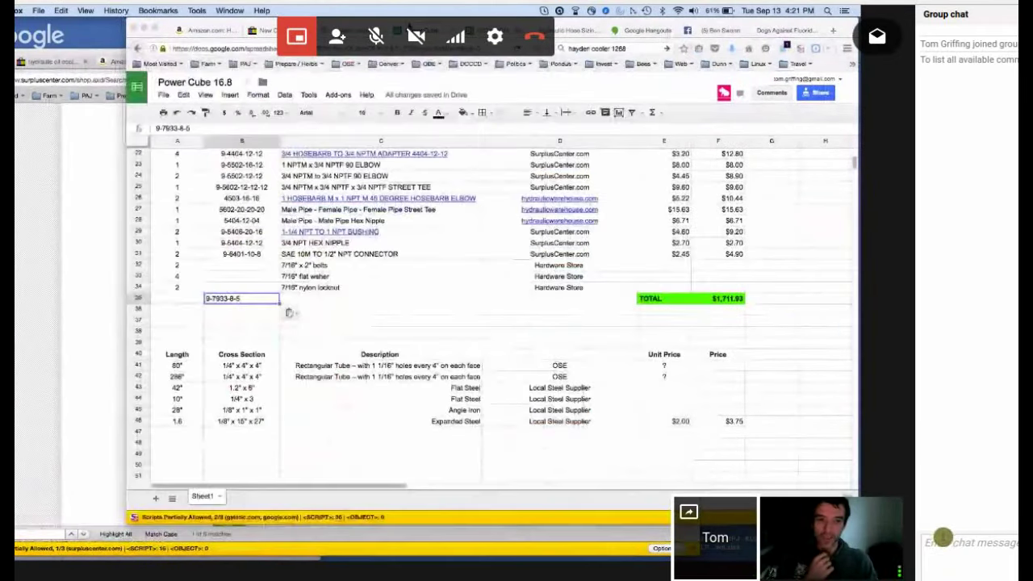
key("Tab")
type("1/2\" NPT 18 GPM CHECK VALVE 5 PSI CRACKING")
left_click(381, 113)
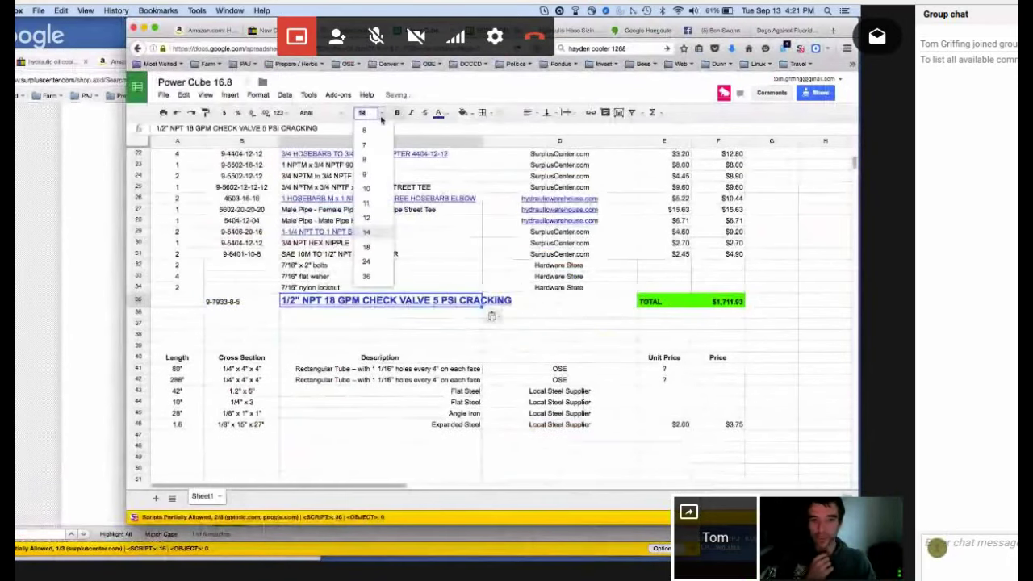
left_click(366, 188)
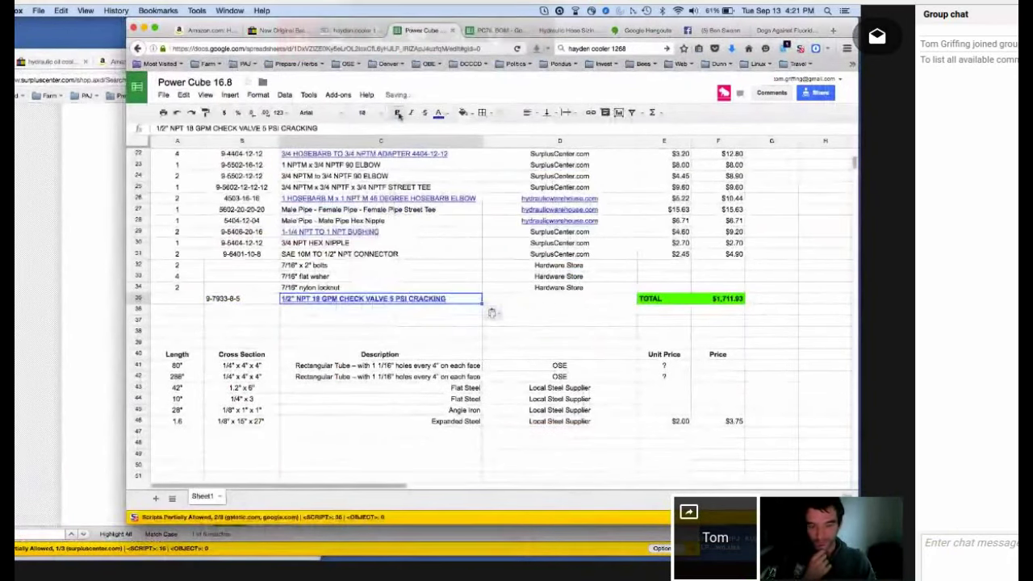
- Enter quantity 2 for the check valve in row 35 and copy SurplusCenter.com in as its supplier
left_click(171, 303)
type("2")
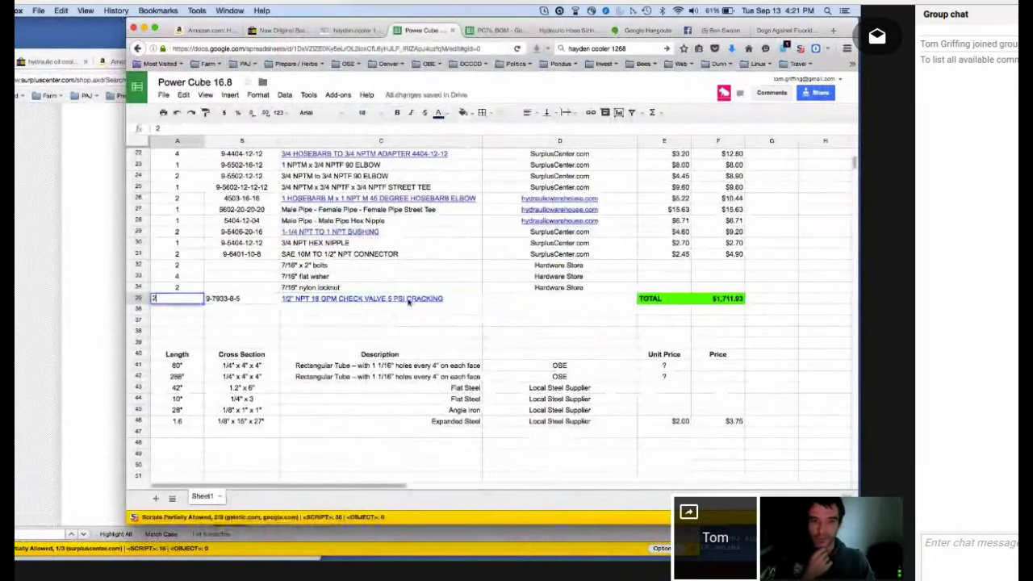
left_click(554, 259)
key("ctrl+c")
left_click(568, 302)
key("ctrl+v")
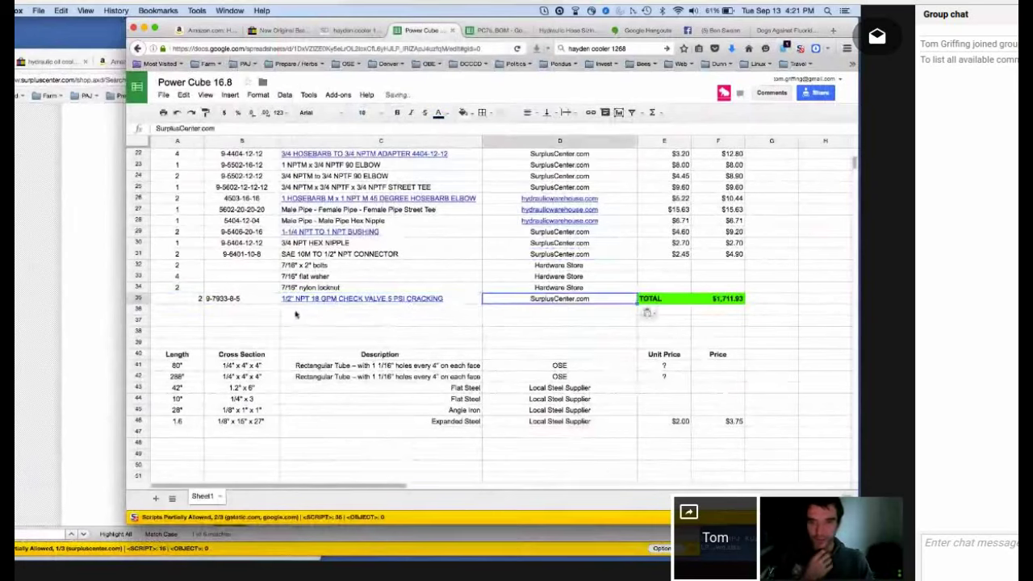
- Move the green TOTAL cells down to row 36 and enter 19.95 as the check valve's unit price
left_click_drag(653, 301, 728, 301)
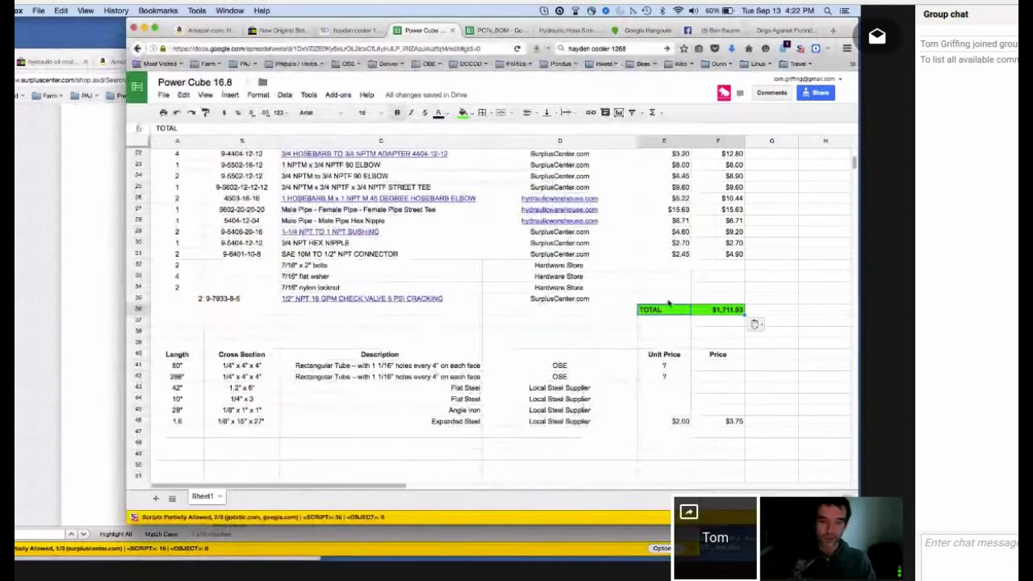
left_click(666, 298)
type("19.95")
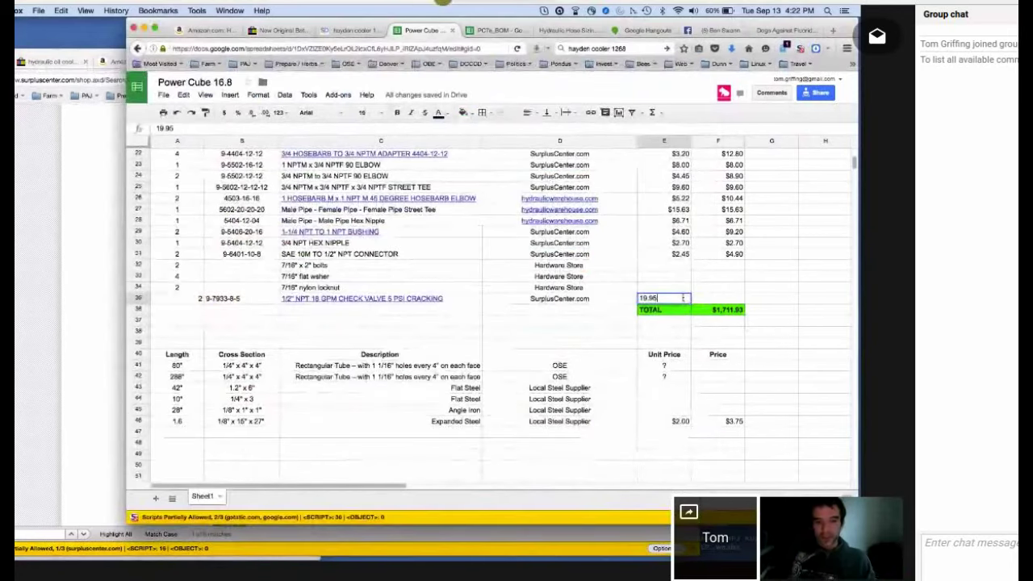
- Copy the price cell of the SAE 10M to 1/2" NPT connector into the check valve's price cell, F35
left_click(730, 299)
left_click(731, 252)
key("super+c")
left_click(733, 301)
key("super+v")
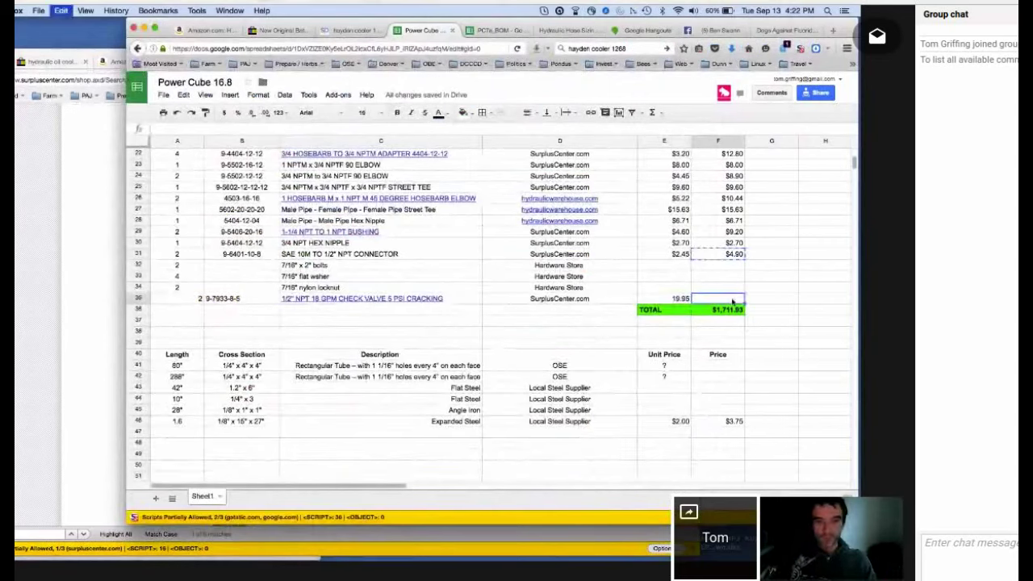
- Paste the copied price formula into F35 so the check valve's price is calculated from its quantity and unit price
key("super+v")
key("Up")
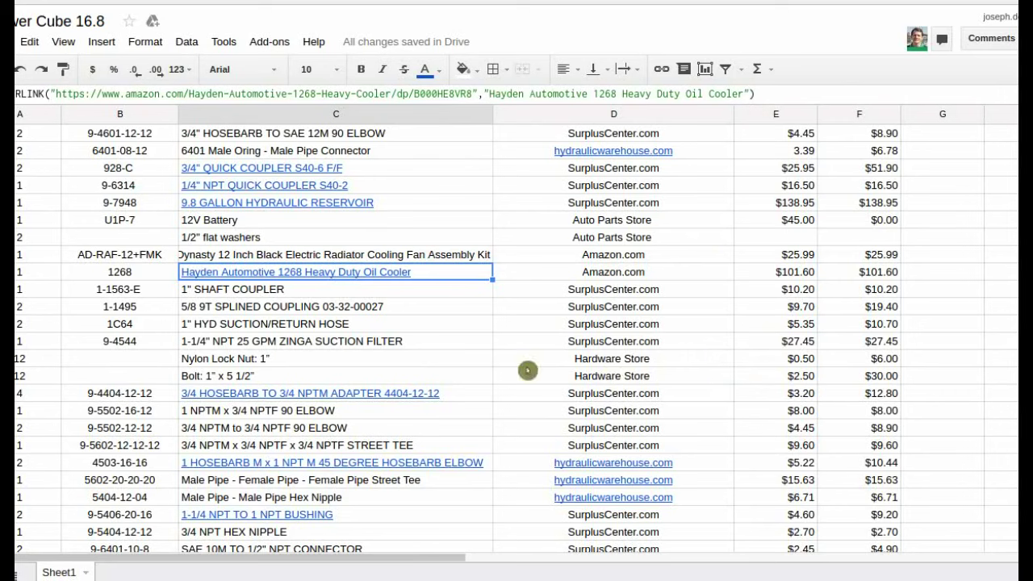
scroll(347, 314, "up", 3)
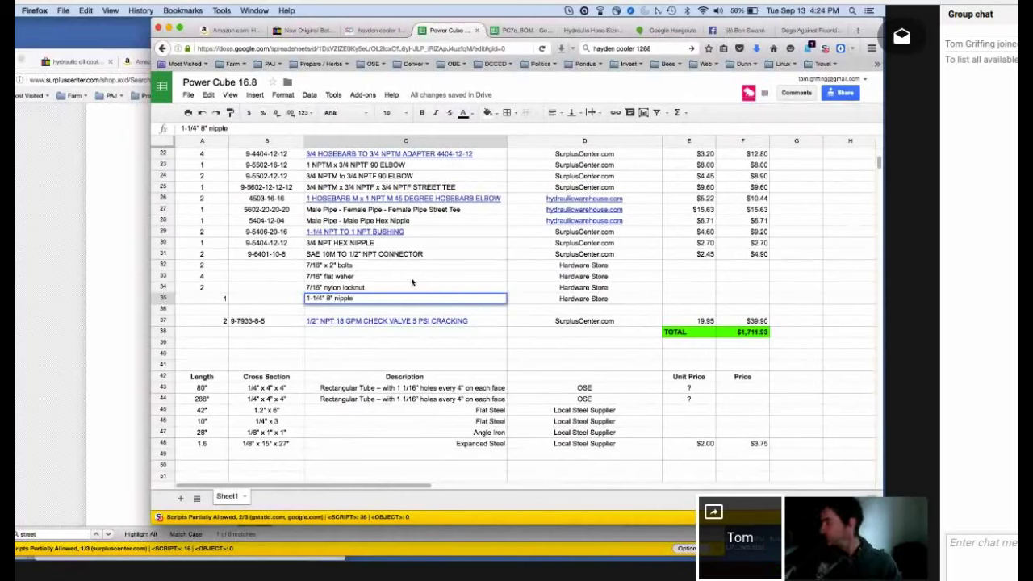
- Add "Black Iron" to the nipple description in C35 so it reads 1-1/4" 8" Black Iron nipple
type("Black I")
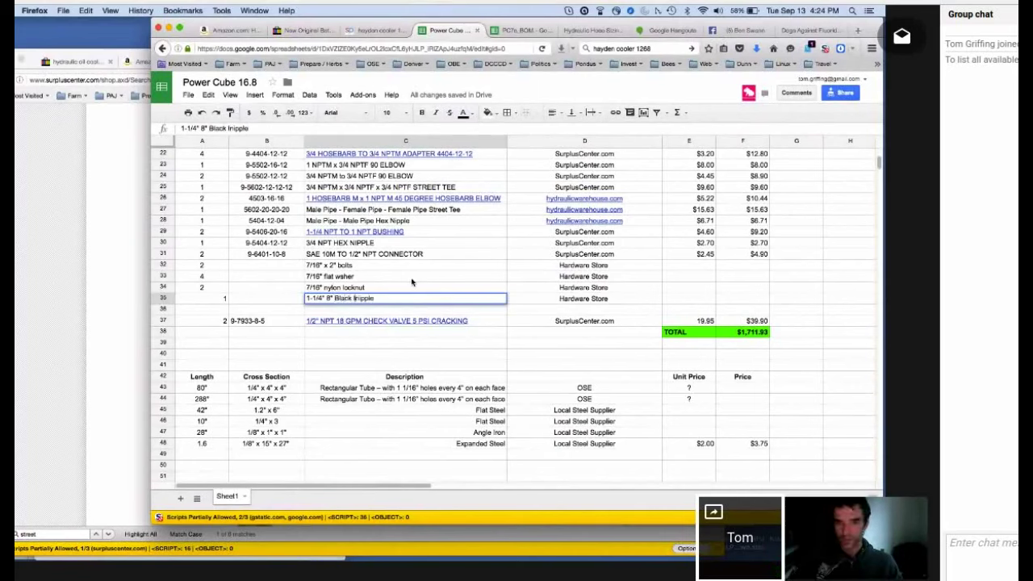
type("ron")
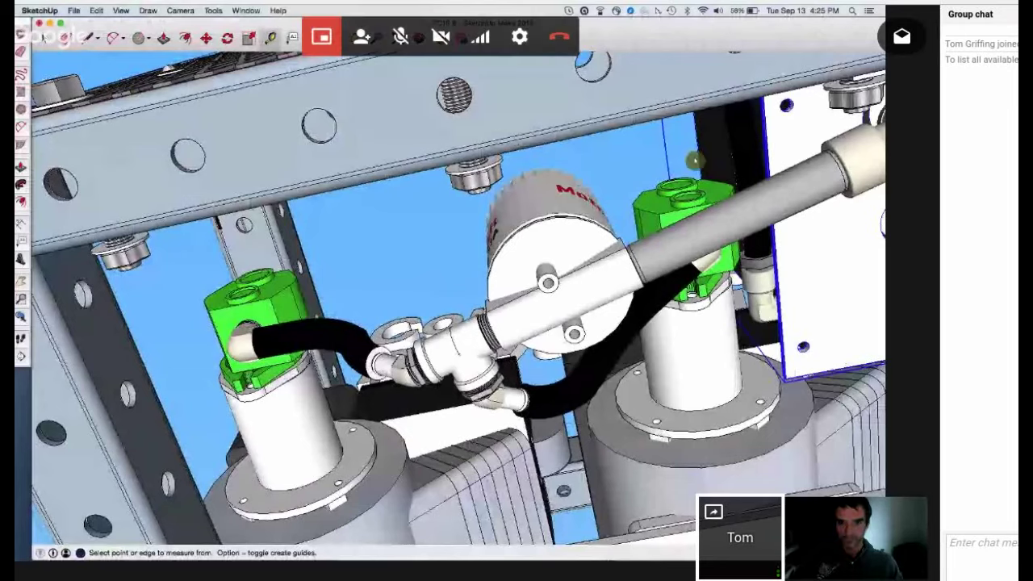
- Switch to SketchUp, examine the hoses between the filter's tee and the green pumps, and try measuring the hose end at the tee
middle_click_drag(708, 314, 537, 309)
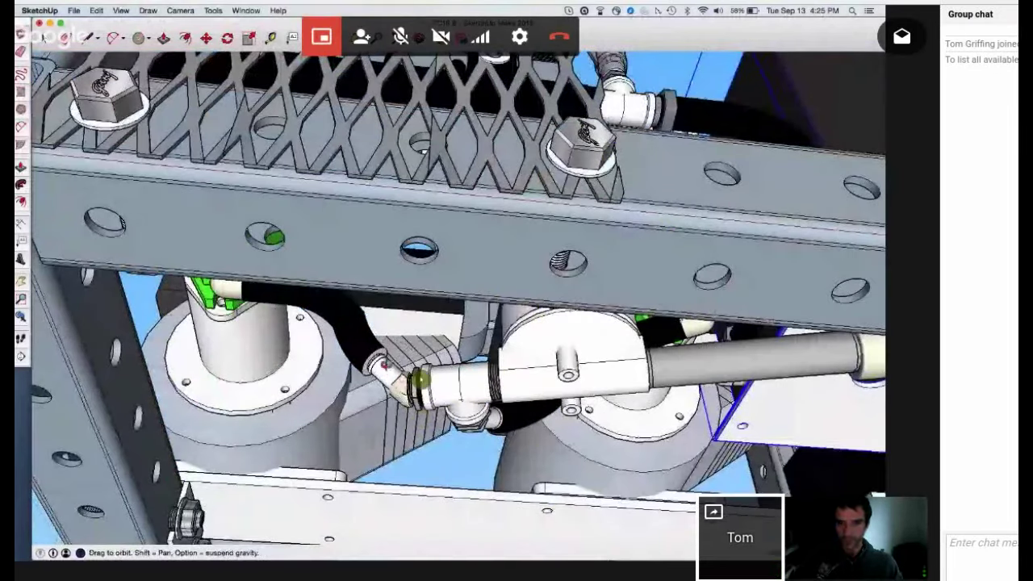
middle_click_drag(441, 421, 357, 417)
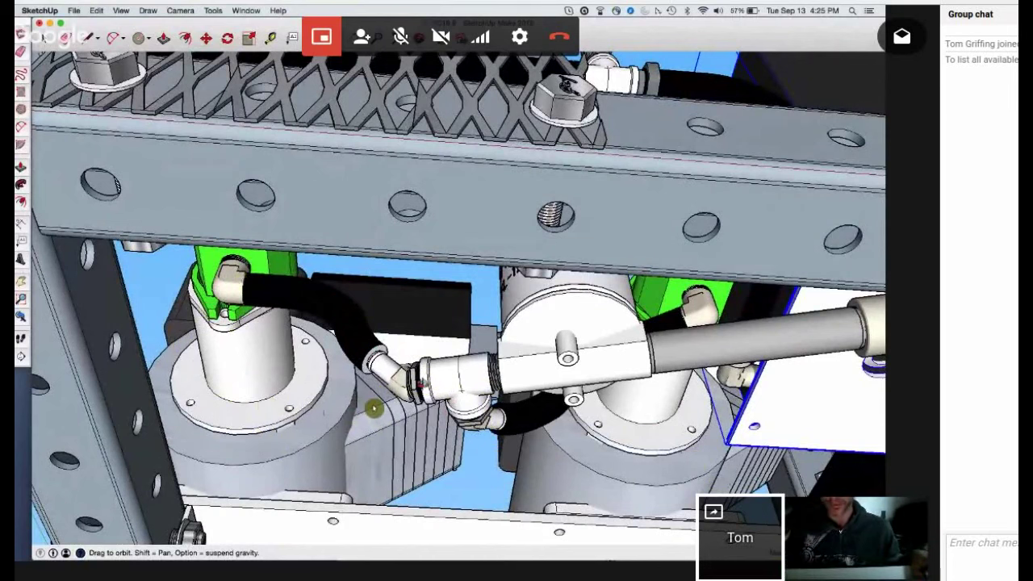
left_click_drag(369, 420, 395, 404)
left_click_drag(445, 434, 548, 438)
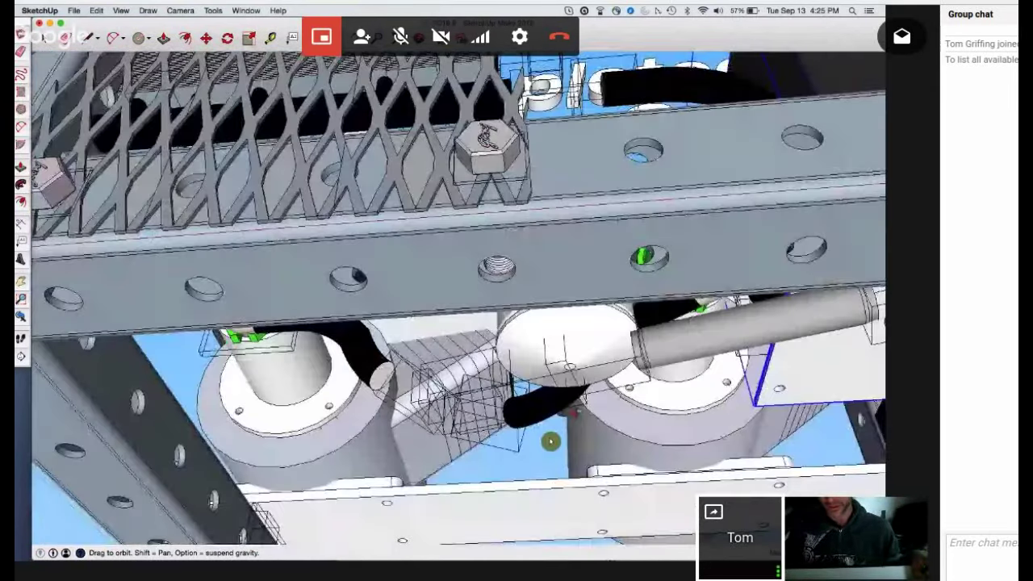
mouse_move(479, 440)
left_mouse_down()
mouse_move(396, 368)
mouse_move(382, 394)
left_mouse_up()
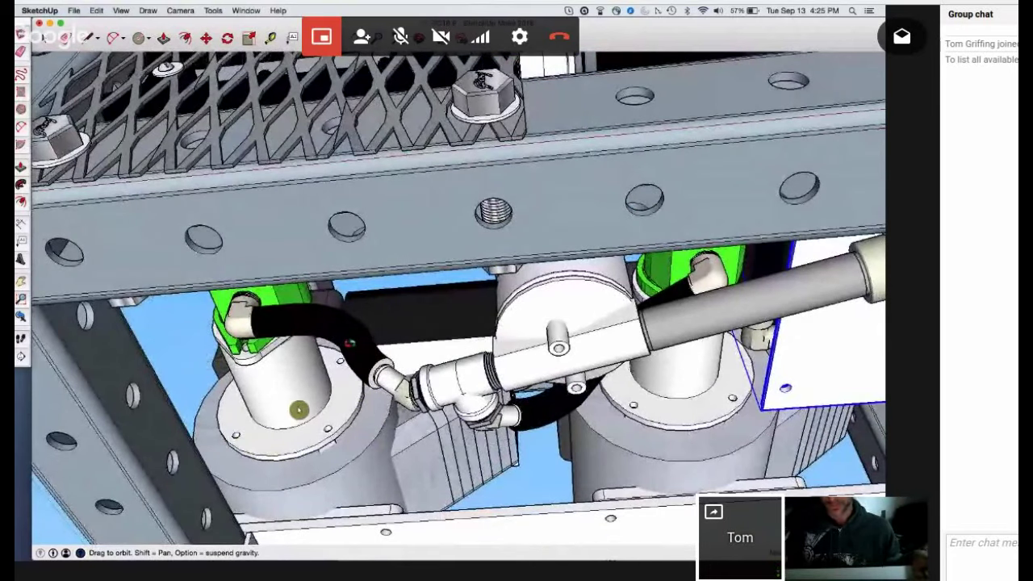
key("t")
left_click(378, 363)
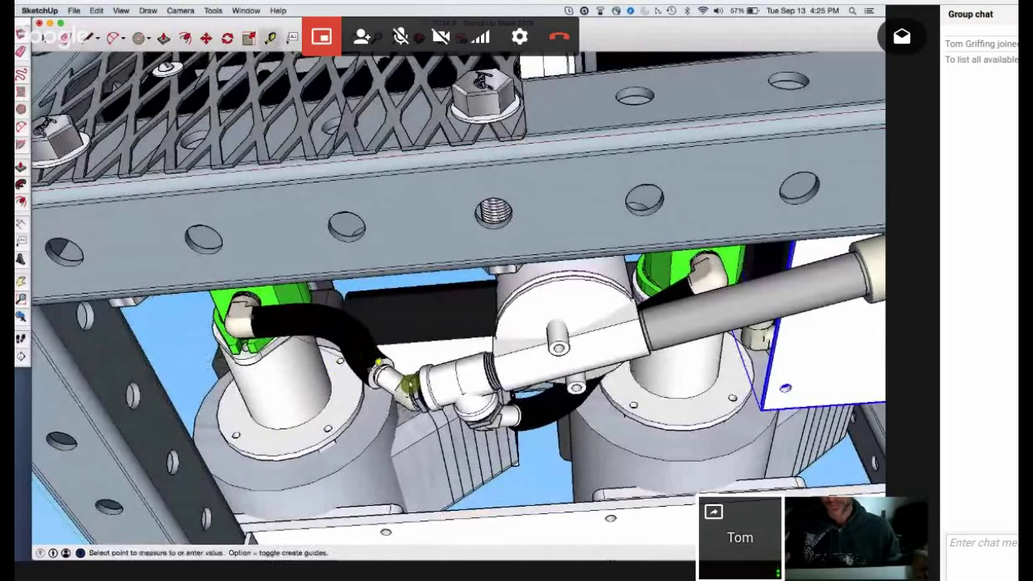
left_click(378, 363)
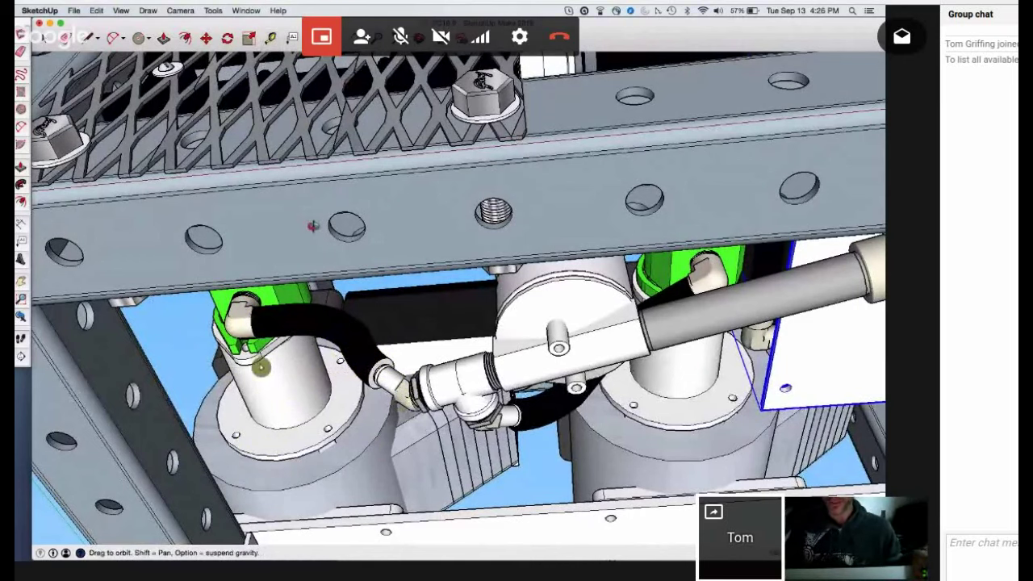
mouse_move(242, 364)
left_mouse_down()
mouse_move(422, 396)
mouse_move(292, 415)
left_mouse_up()
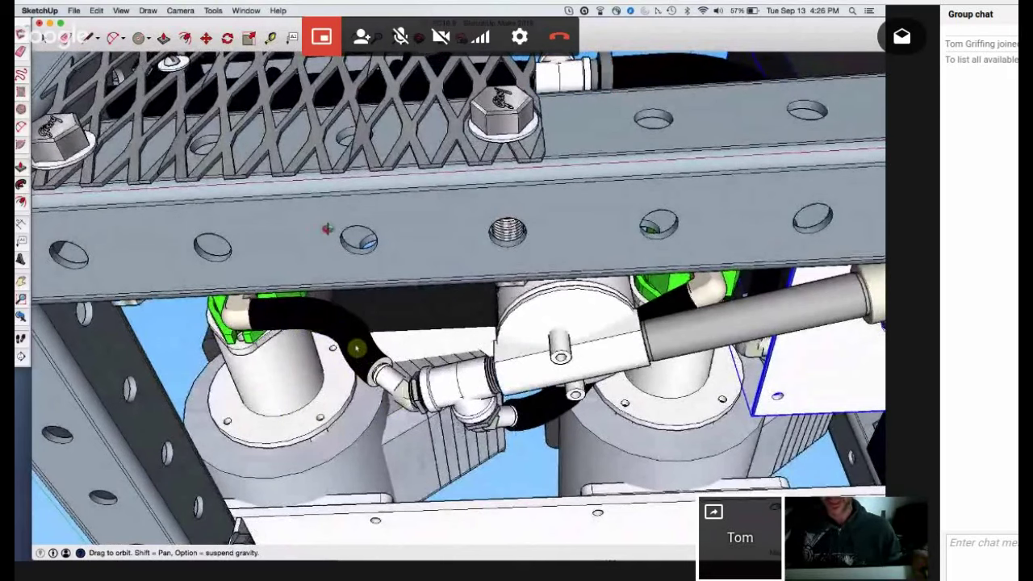
mouse_move(322, 210)
left_mouse_down()
mouse_move(315, 199)
mouse_move(321, 255)
left_mouse_up()
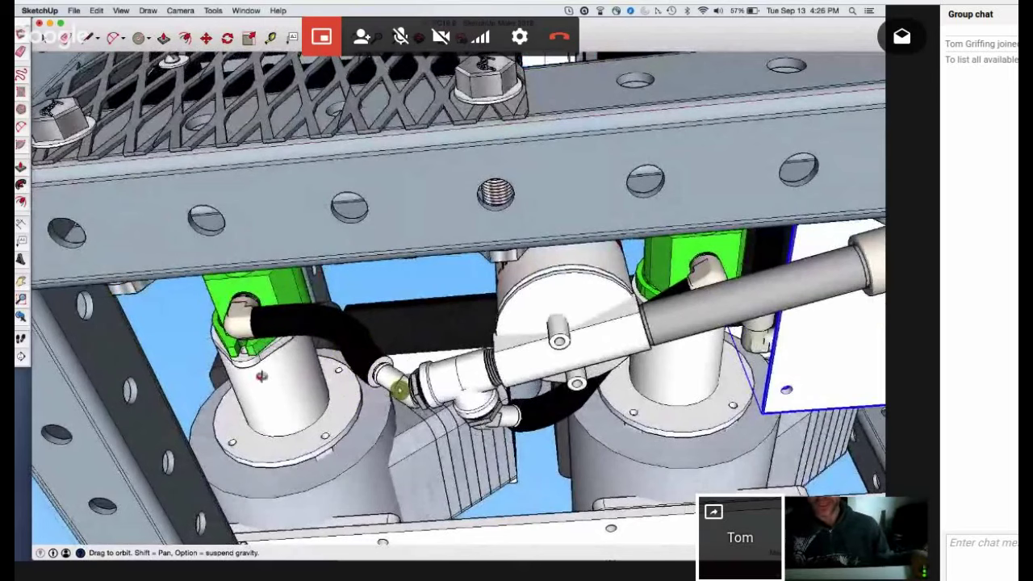
key("t")
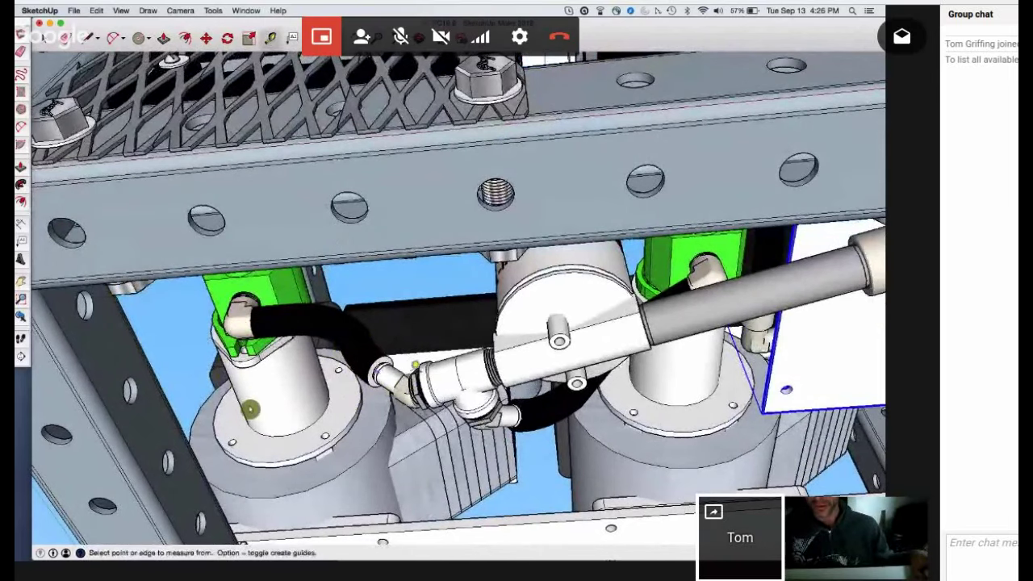
- Examine the filter tee and its hose barb fittings from the opposite side and check the longer hose's end with the Tape Measure
key("o")
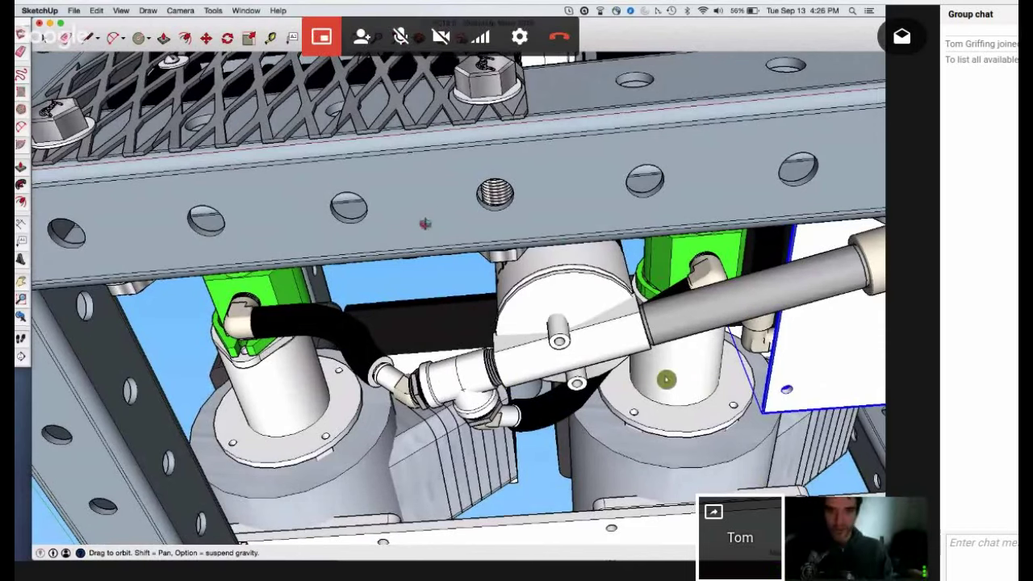
middle_click_drag(426, 223, 203, 212)
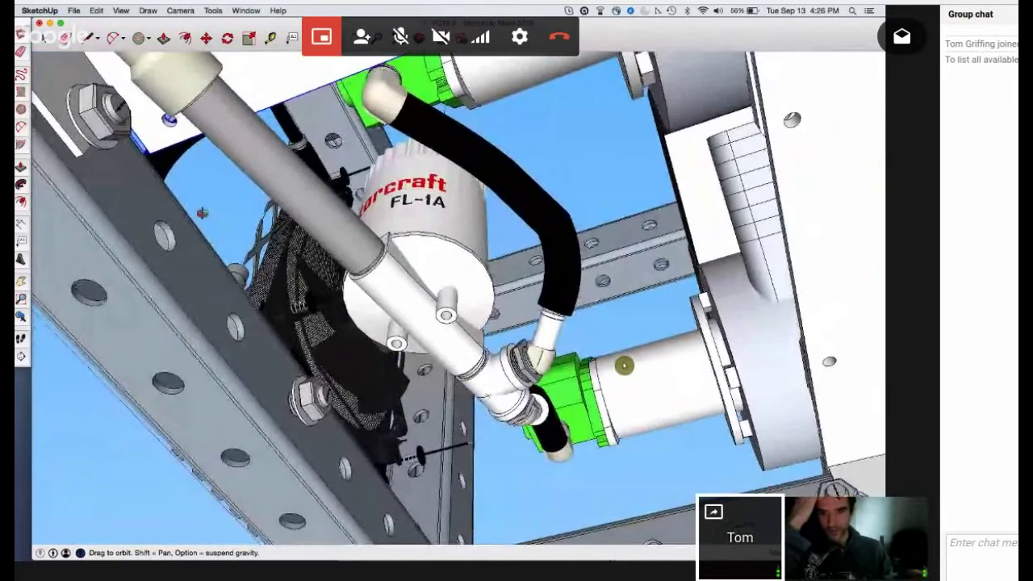
left_click_drag(623, 365, 605, 403)
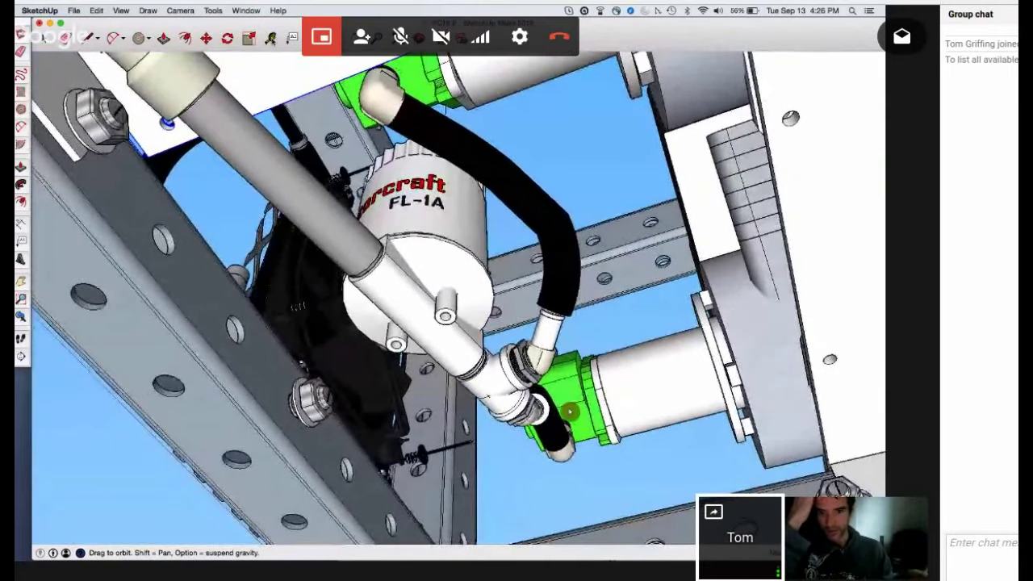
key("t")
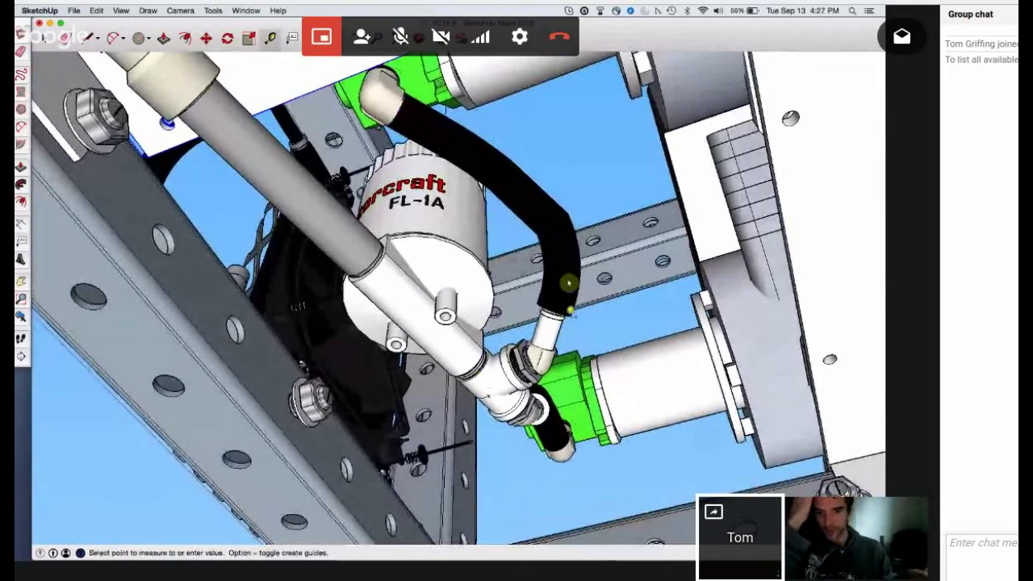
left_click(569, 312)
key("o")
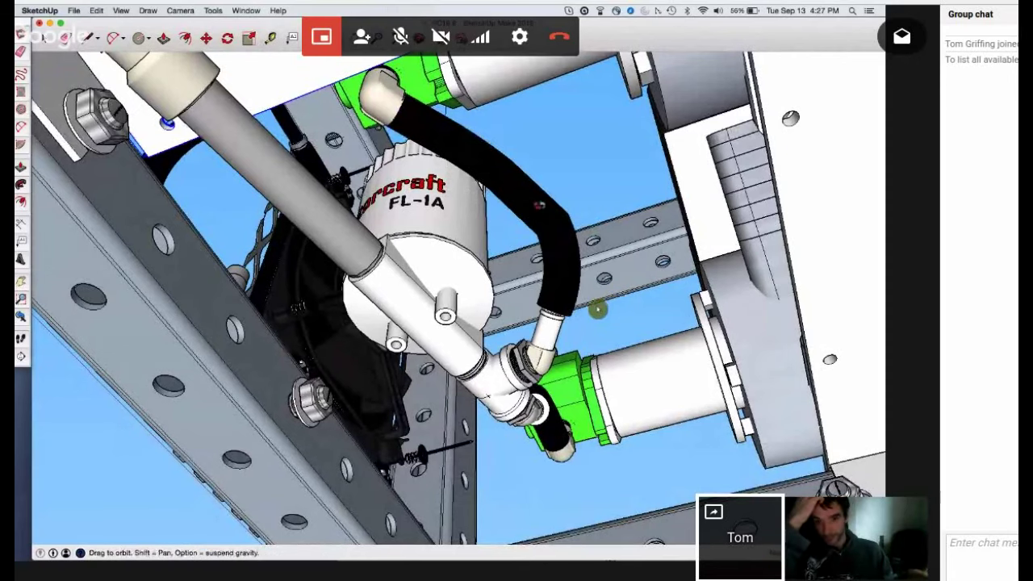
left_click_drag(597, 309, 602, 349)
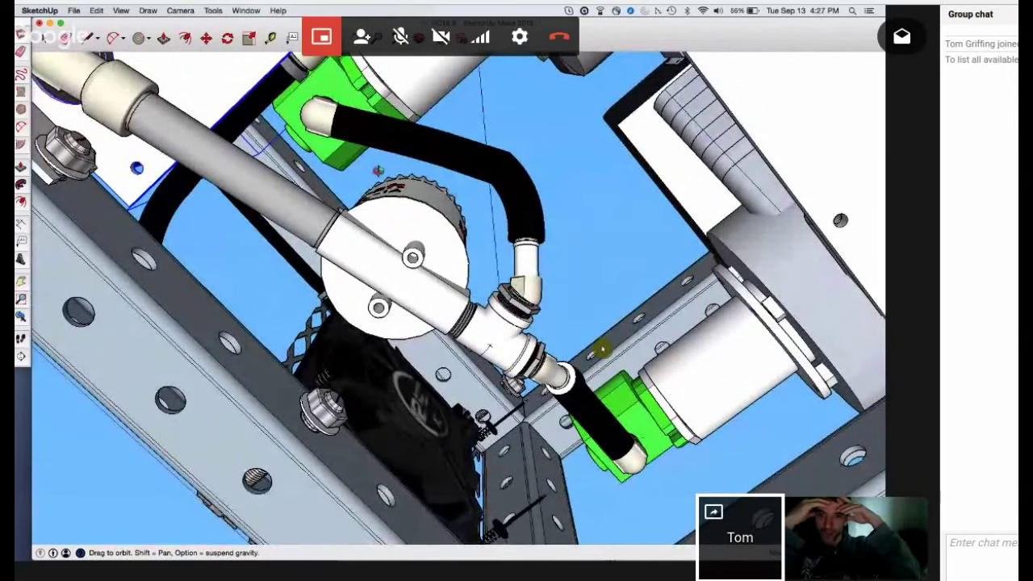
left_click_drag(378, 171, 436, 189)
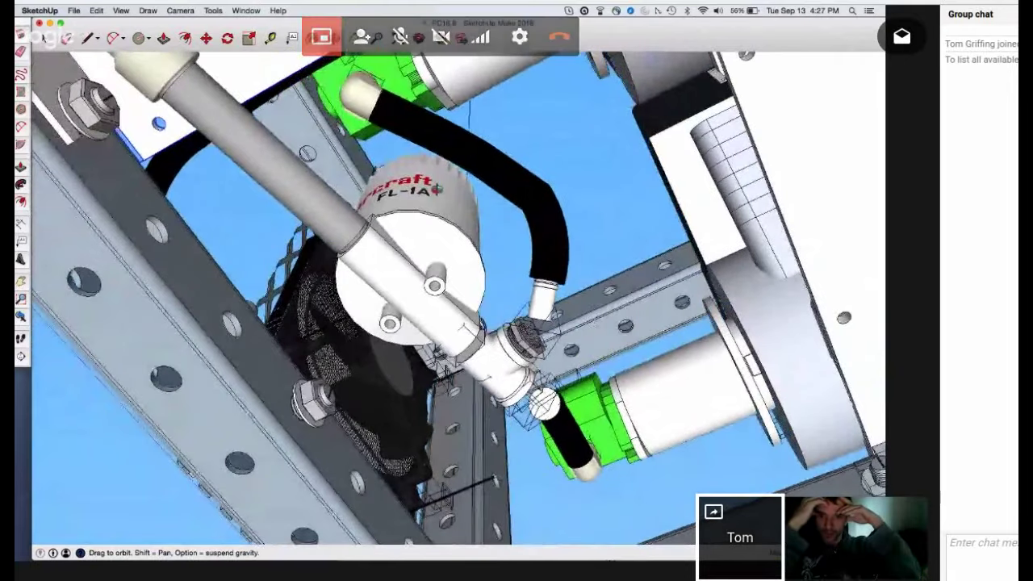
- Switch to the bill of materials spreadsheet and enter quantity 2 in A36
key("super+Tab")
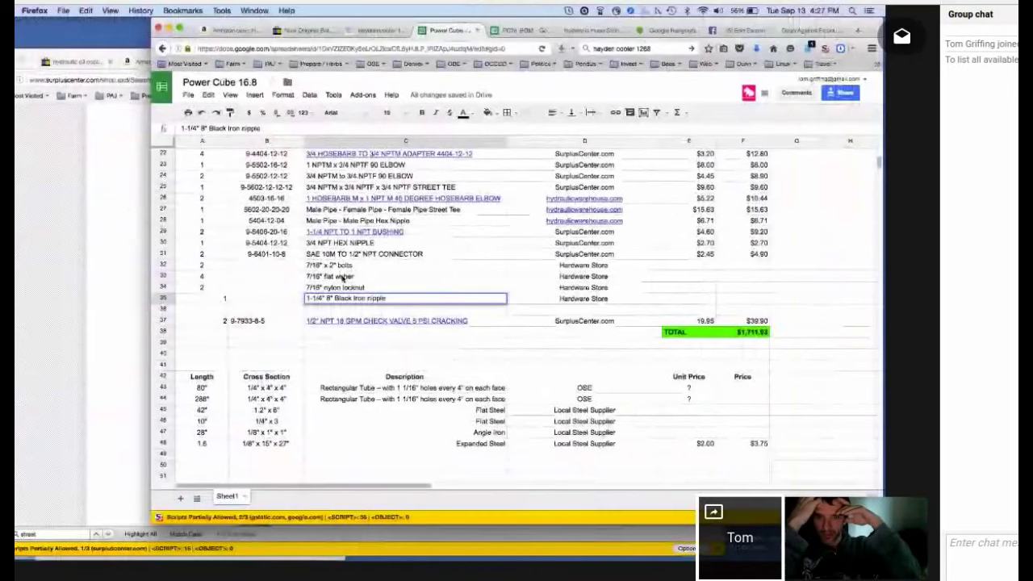
left_click(225, 310)
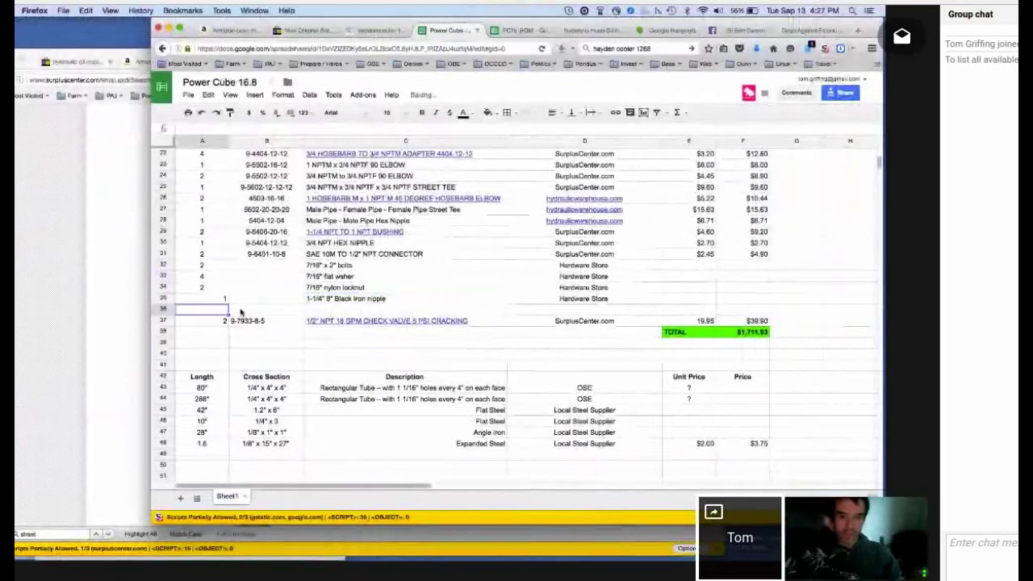
type("2")
left_click(324, 310)
- Return to SketchUp and examine the elbows and hose barbs connecting both pump hoses to the filter tee from below
key("super+Tab")
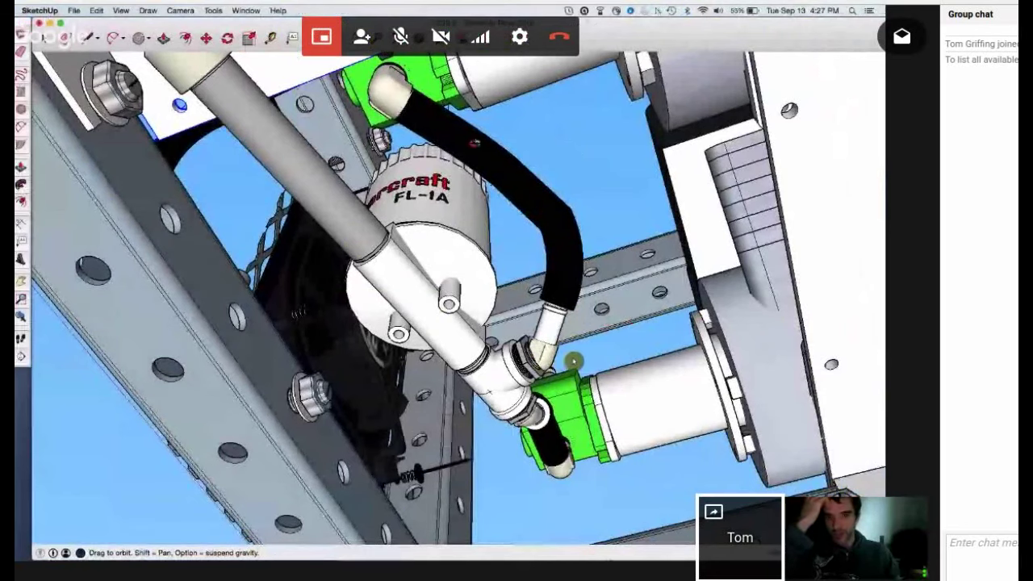
middle_click_drag(632, 323, 221, 233)
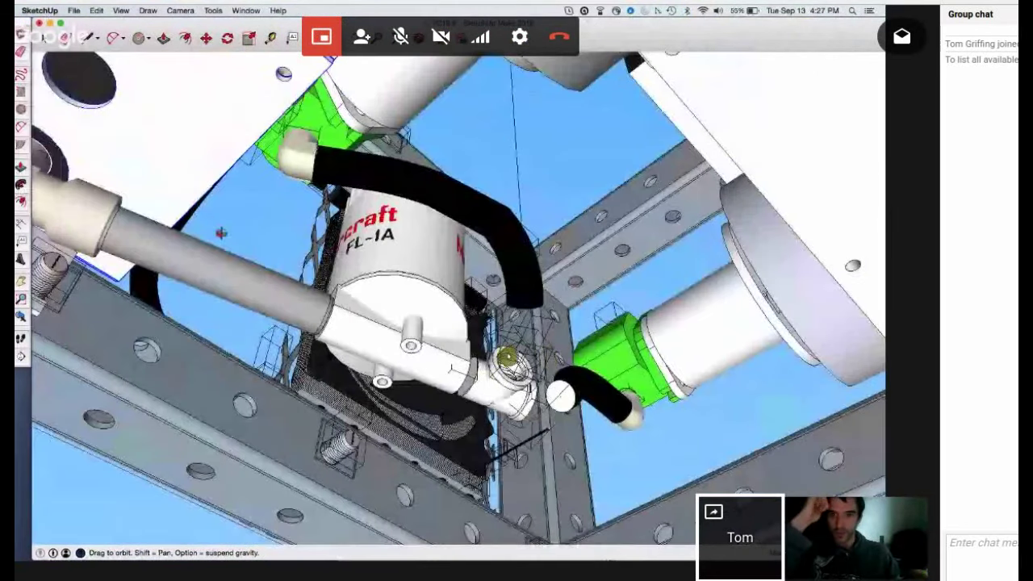
left_click_drag(507, 357, 328, 365)
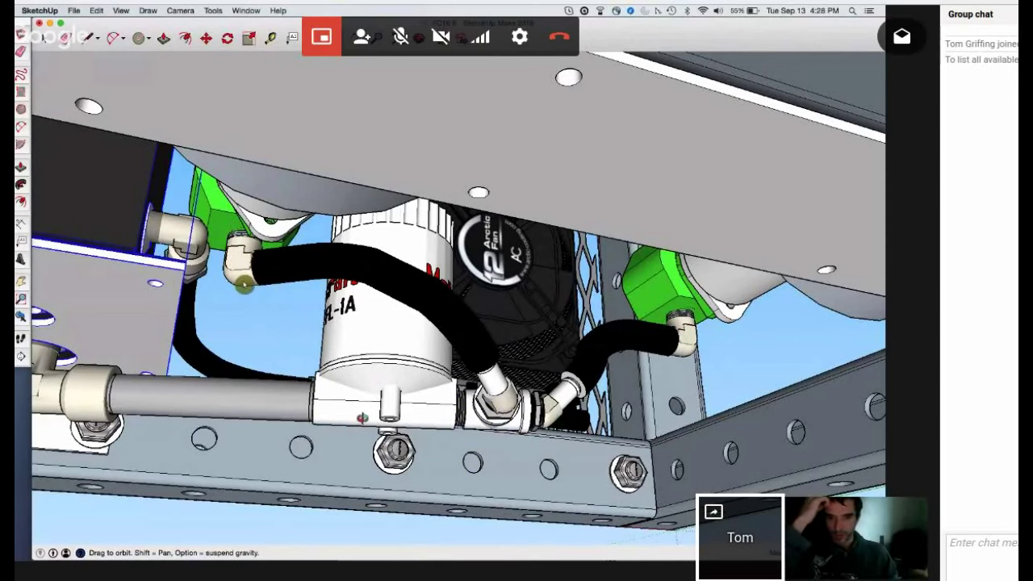
left_click_drag(296, 346, 286, 271)
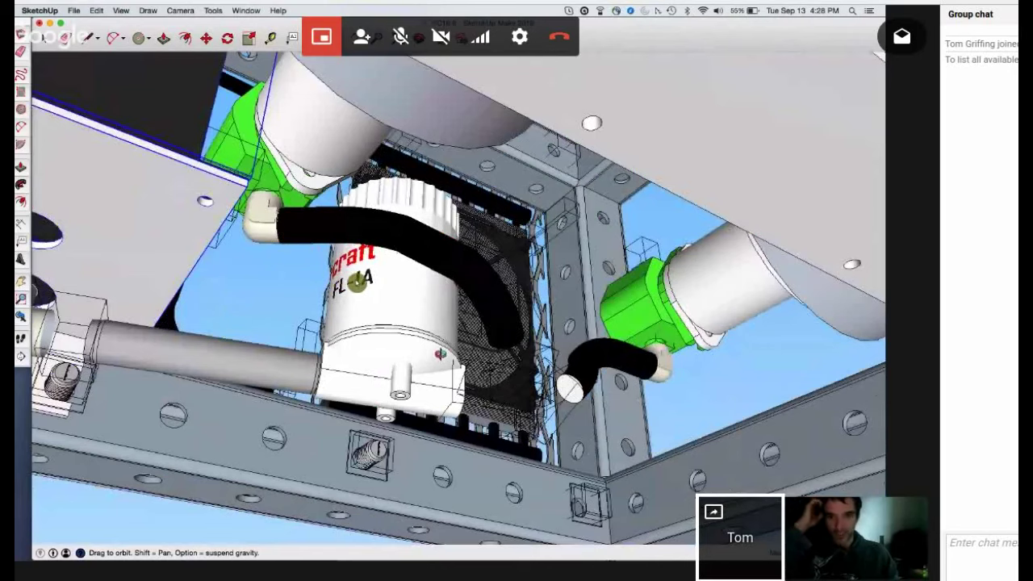
mouse_move(361, 257)
left_mouse_down()
mouse_move(331, 194)
mouse_move(344, 176)
mouse_move(311, 152)
mouse_move(289, 229)
mouse_move(252, 235)
mouse_move(459, 406)
mouse_move(427, 384)
left_mouse_up()
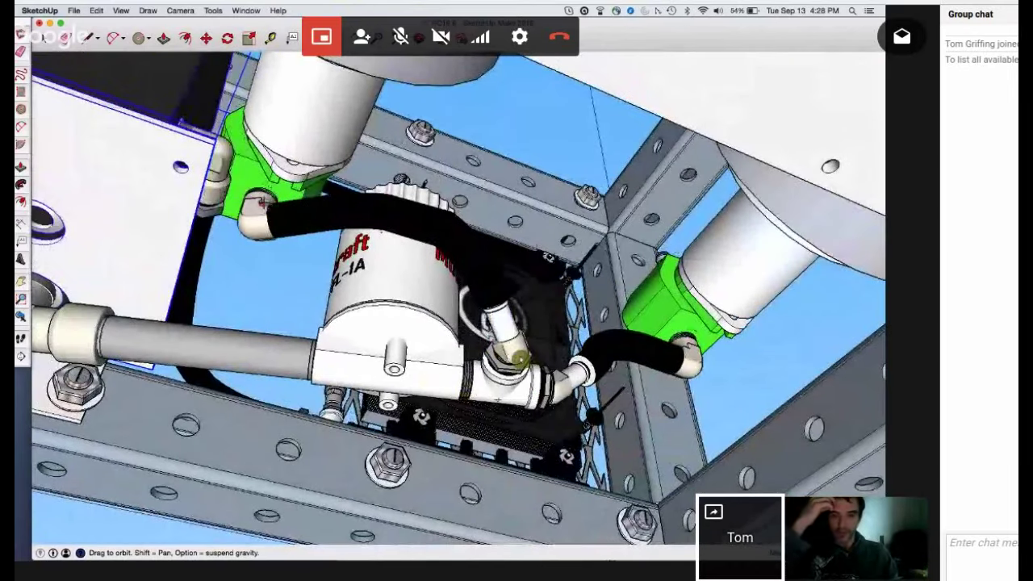
mouse_move(263, 204)
left_mouse_down()
mouse_move(265, 275)
mouse_move(253, 268)
left_mouse_up()
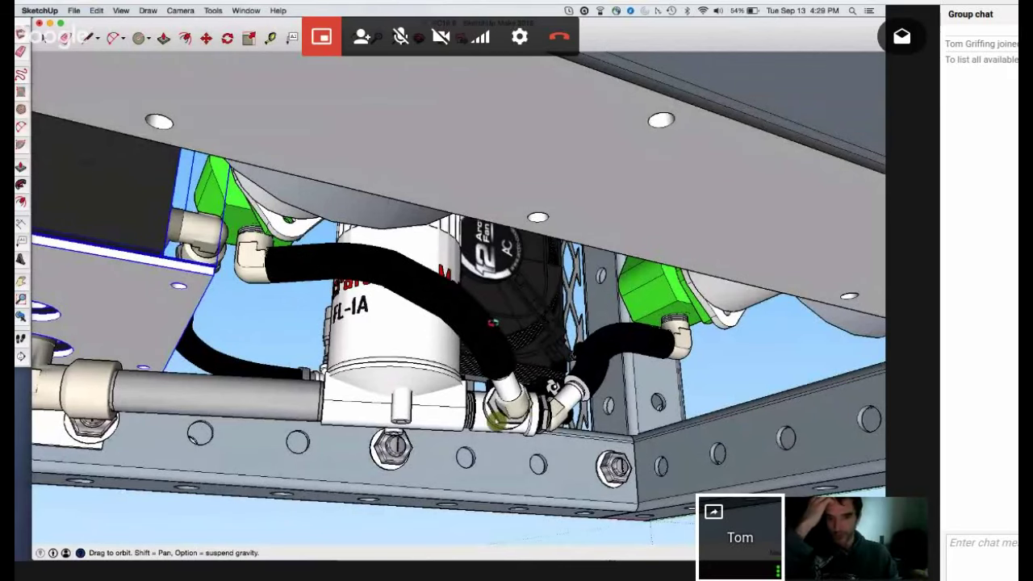
- Go back to the spreadsheet and enter the description 1" hose barb in C36
key("ctrl+Left")
key("ctrl+Left")
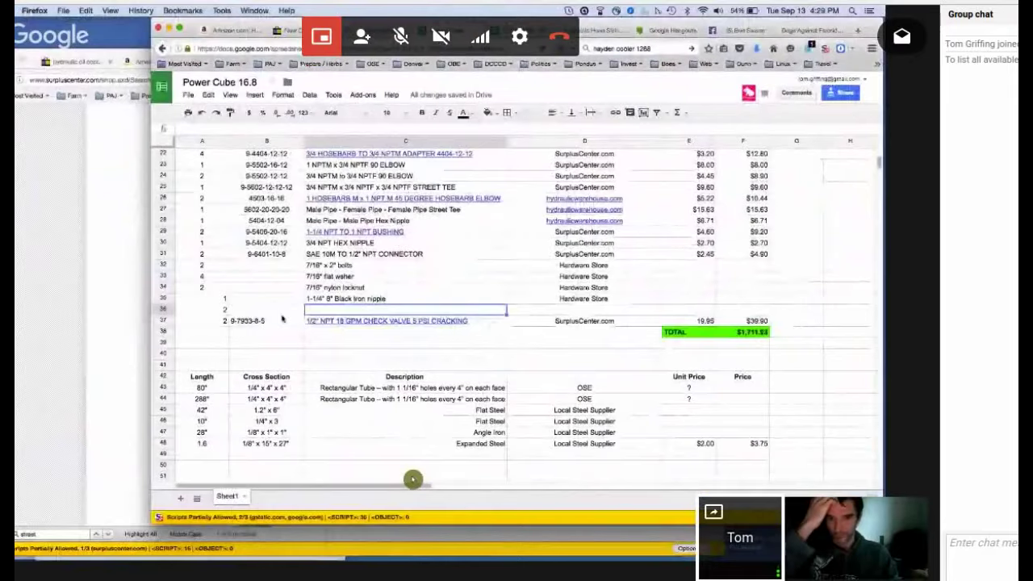
type("1")
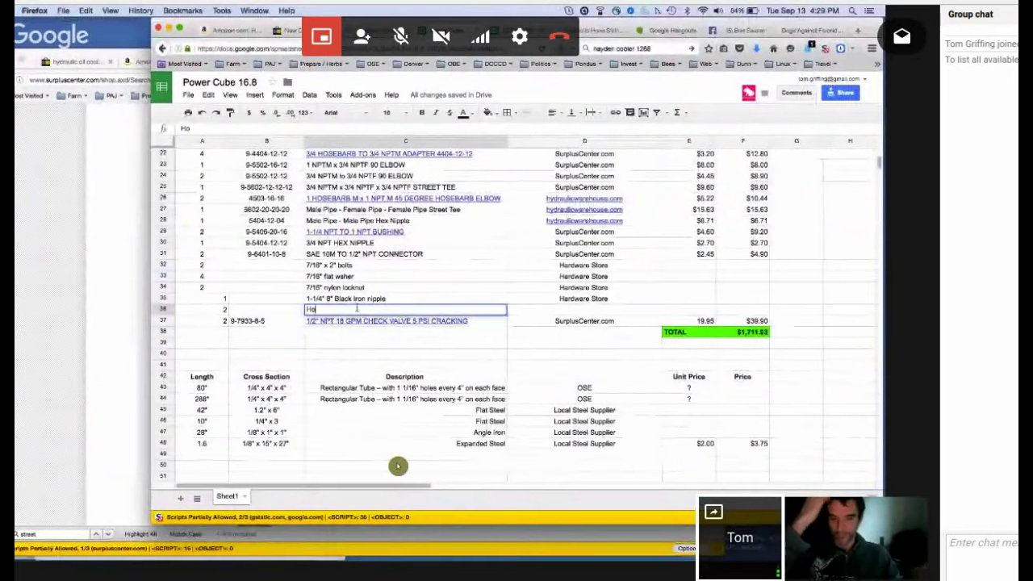
type("\" hose")
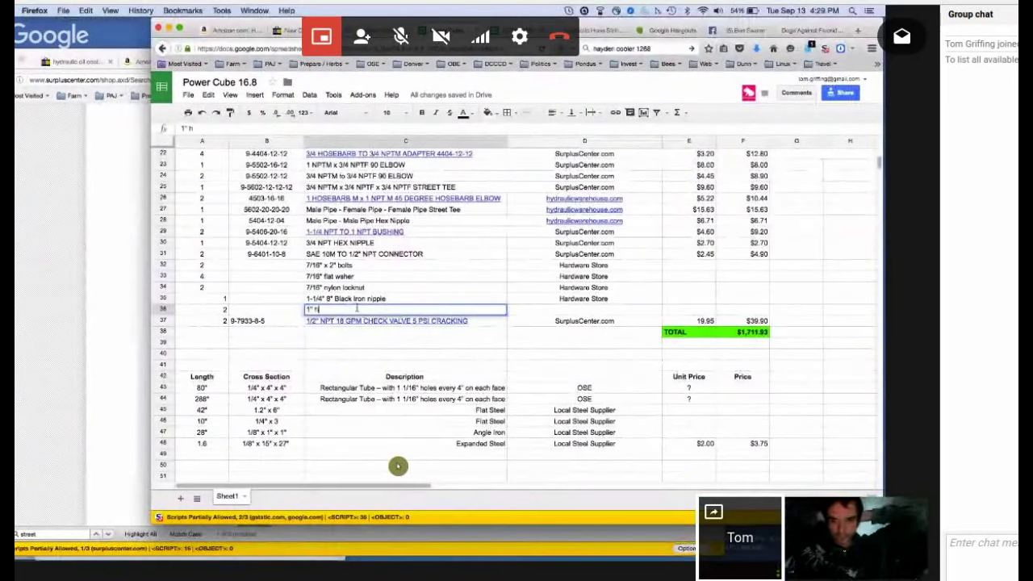
type(" barb")
- Insert a row above the 1" hose barb entry and fill it with quantity 2 and the description 1" hose barb SAE12
left_click(167, 310)
right_click(167, 310)
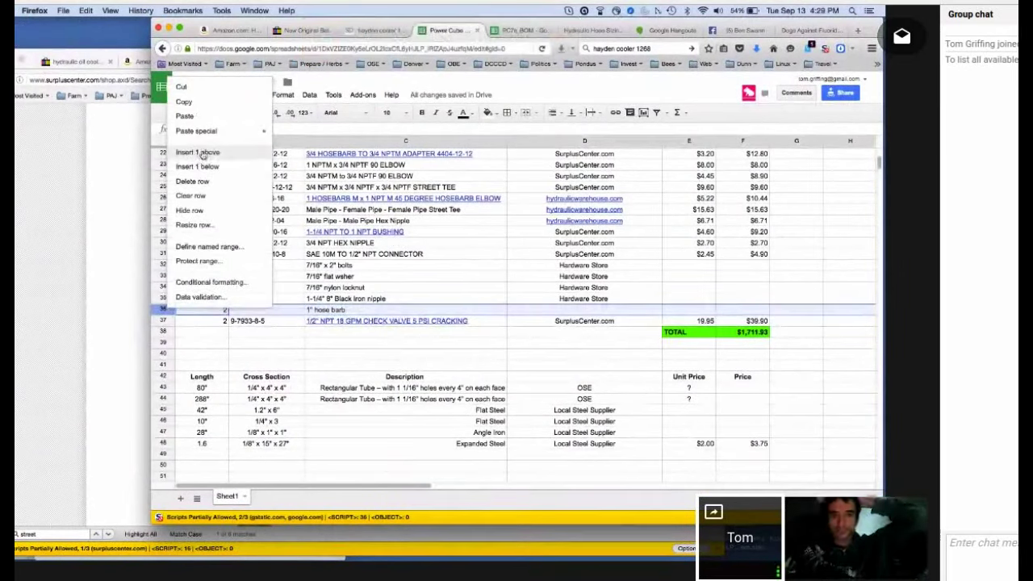
left_click(212, 309)
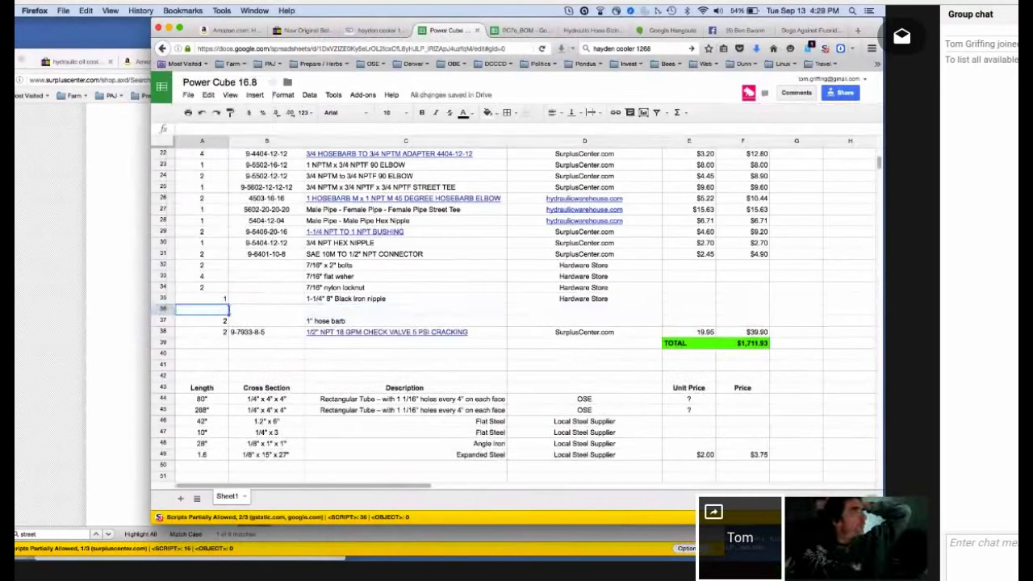
left_click(340, 312)
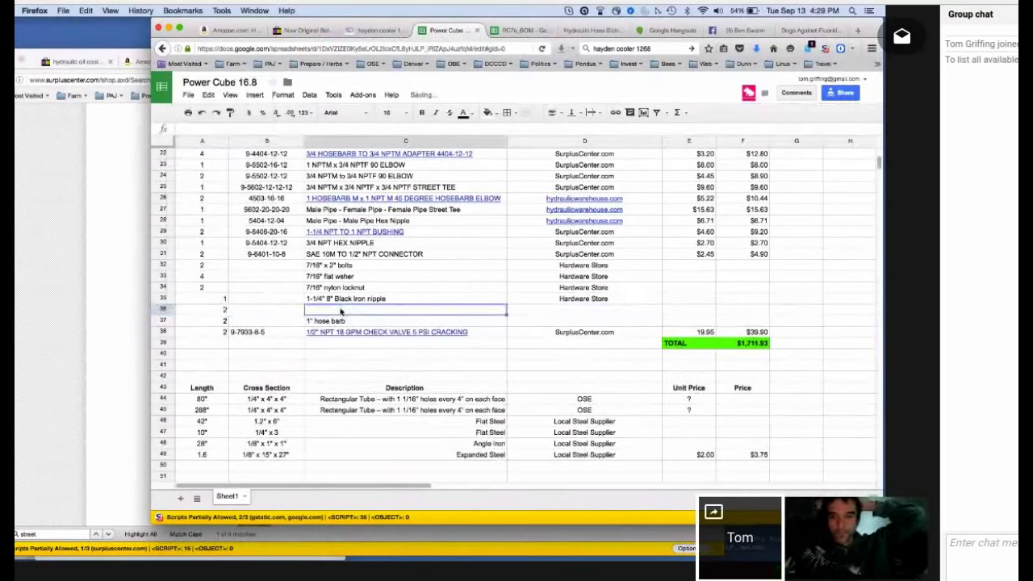
type("1\" hos")
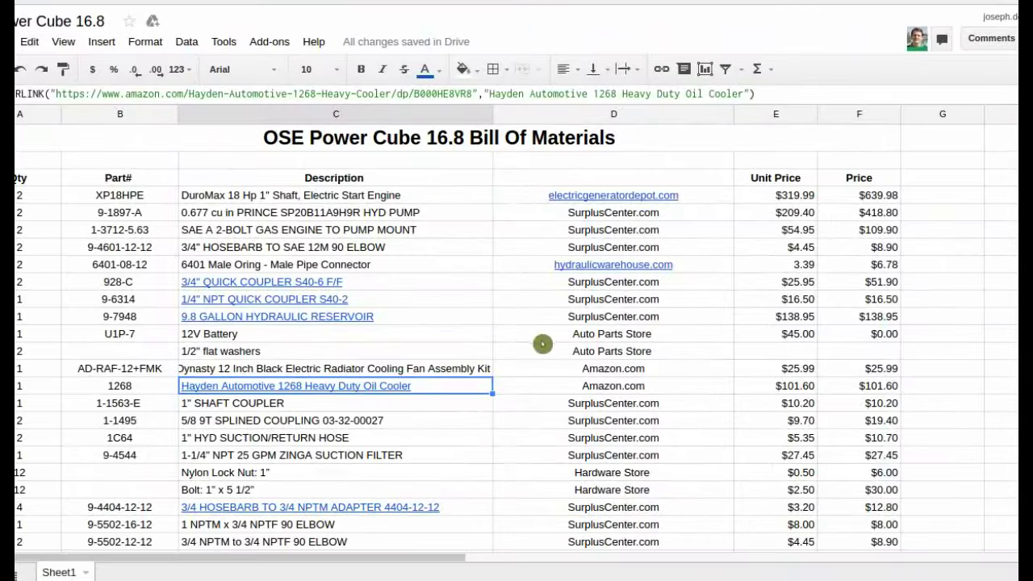
- Review the parts and suppliers in the bill of materials, checking the description and supplier of the Prince hydraulic pump
scroll(677, 411, "down", 2)
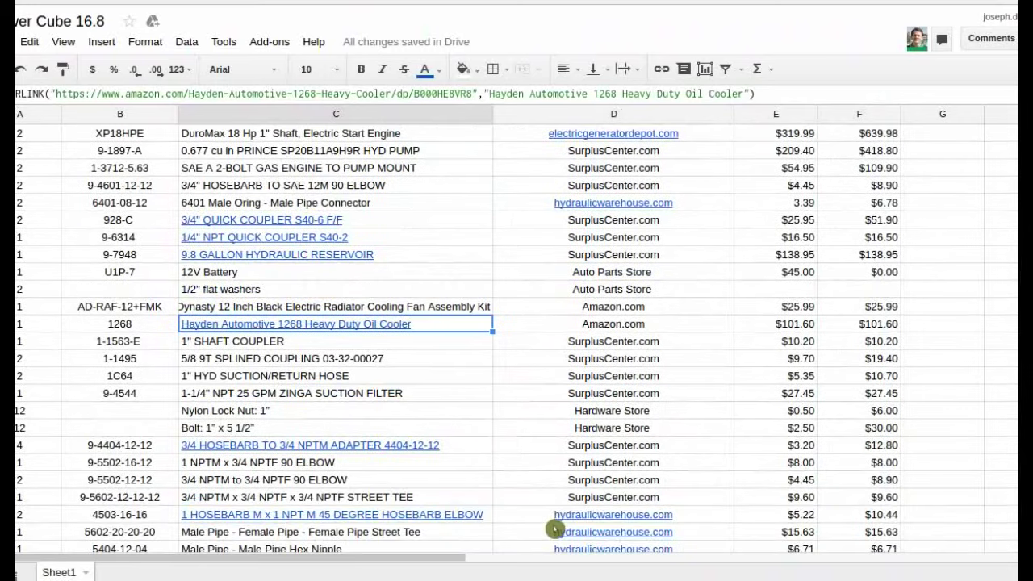
scroll(552, 530, "down", 3)
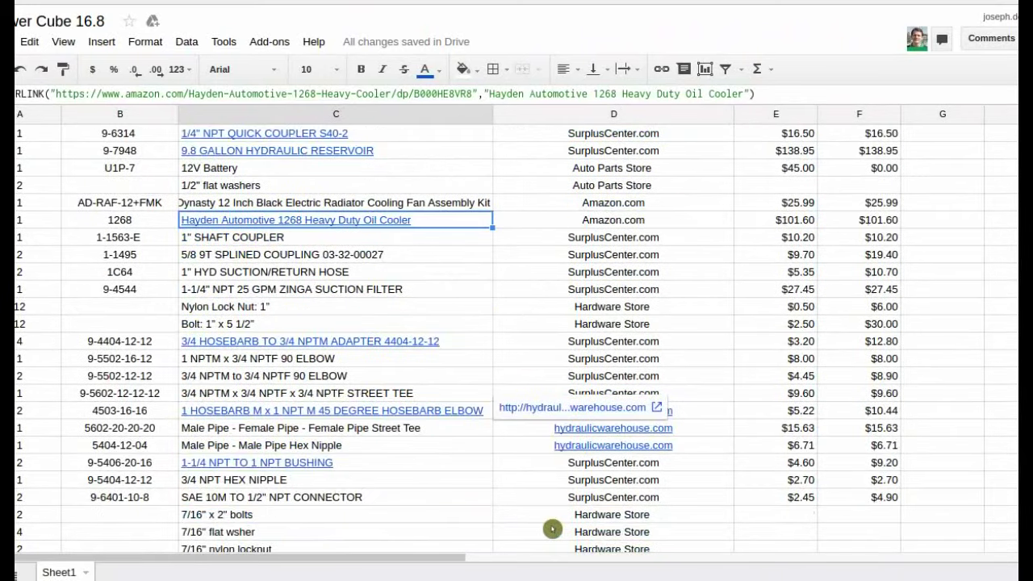
scroll(552, 528, "down", 3)
scroll(549, 530, "up", 2)
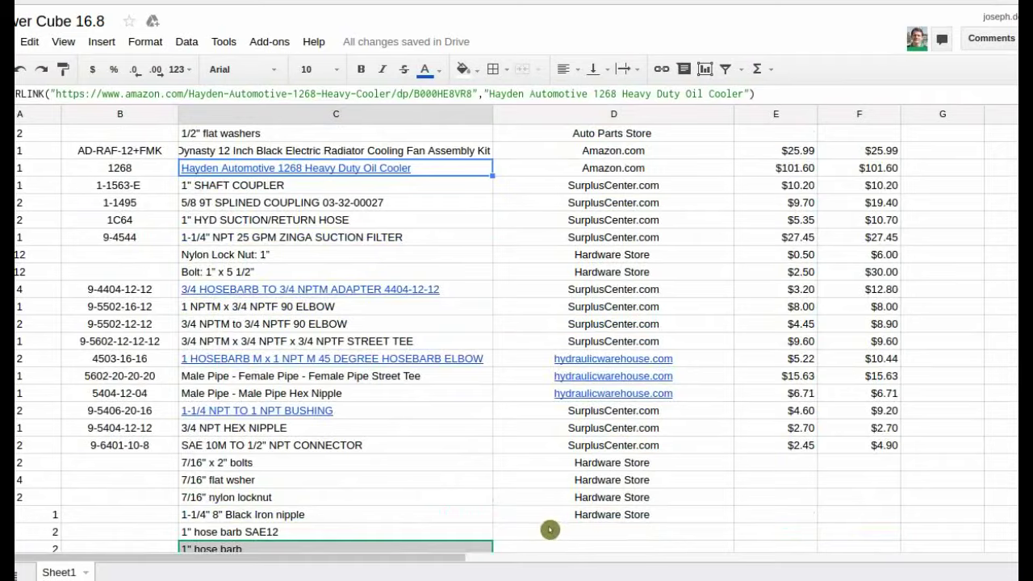
scroll(550, 530, "up", 6)
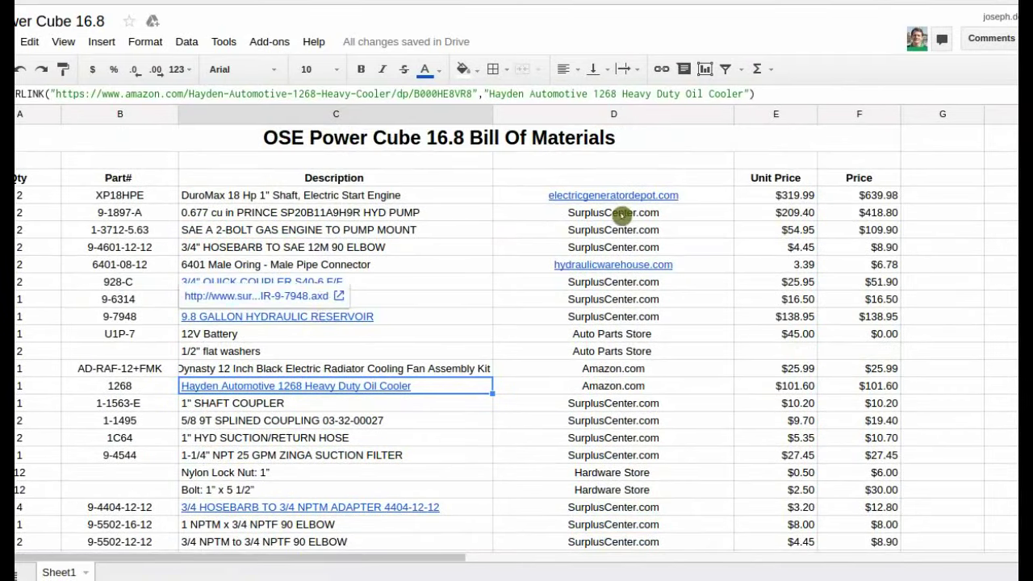
left_click(621, 214)
scroll(339, 259, "down", 5)
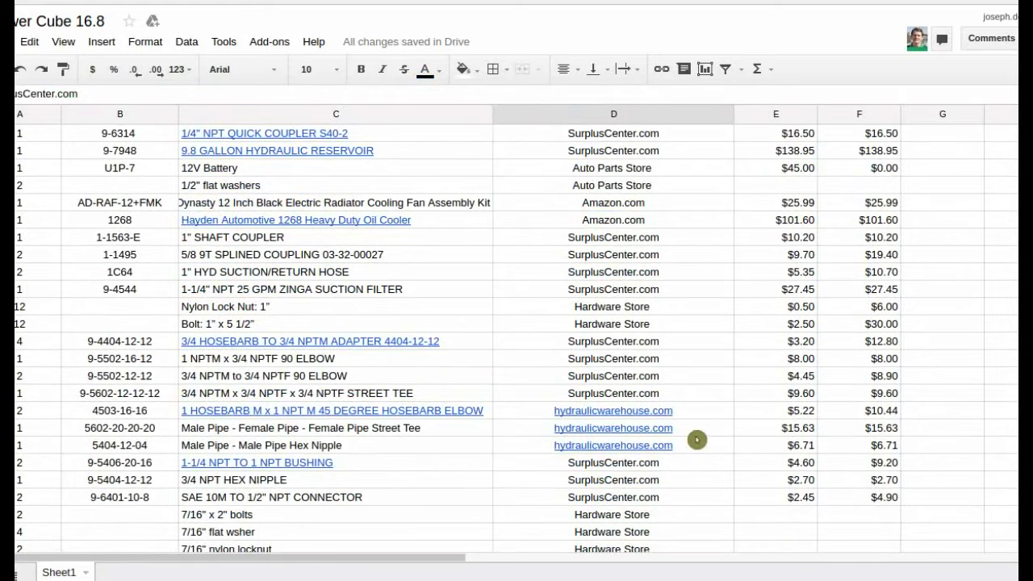
scroll(699, 435, "up", 5)
mouse_move(613, 233)
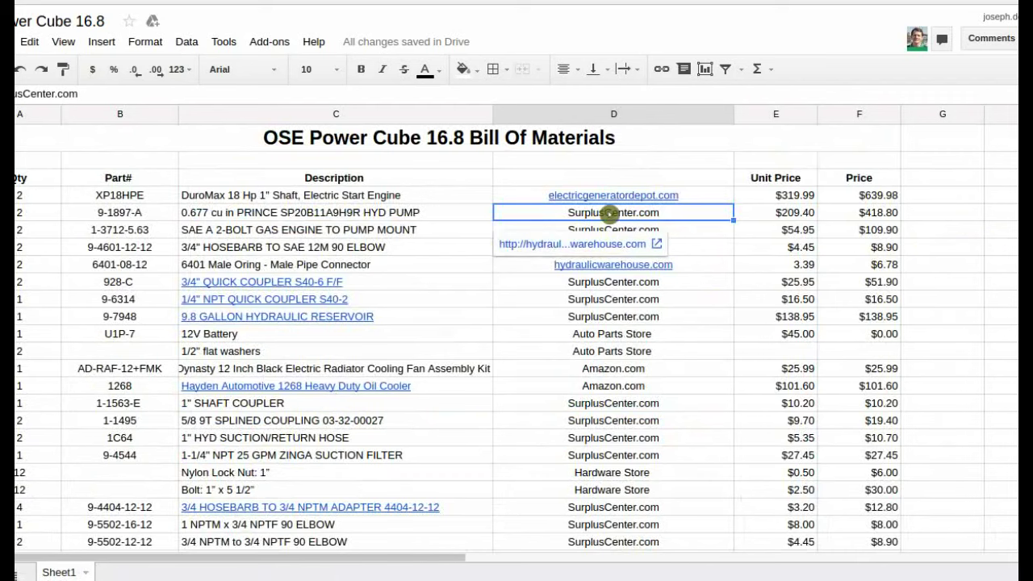
left_click(352, 218)
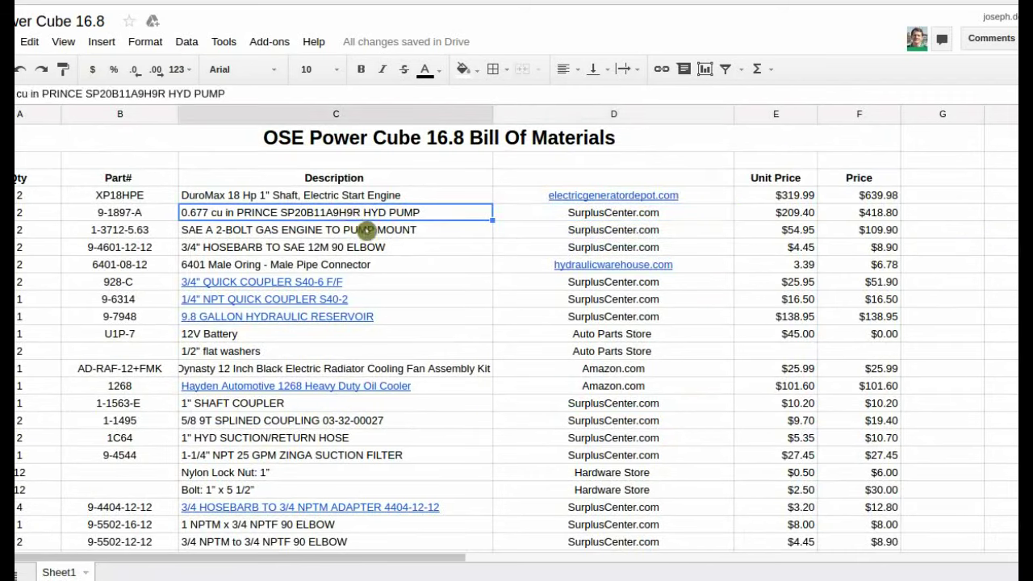
left_click_drag(463, 212, 680, 214)
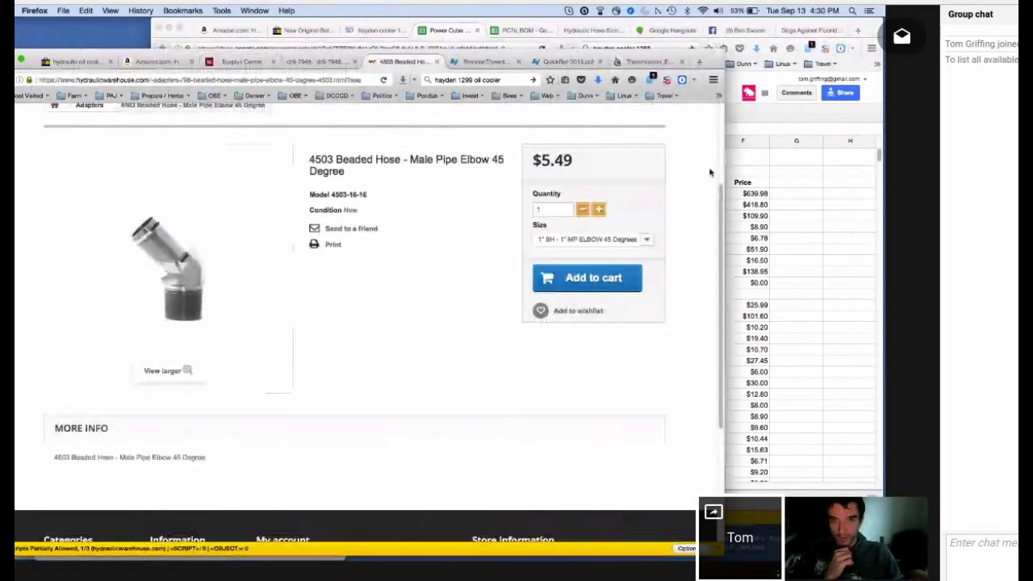
- Switch to the Hydraulic Warehouse site, search for SP20B11A9H9R and for pump, and check the adapter and hose fitting categories
scroll(710, 172, "up", 3)
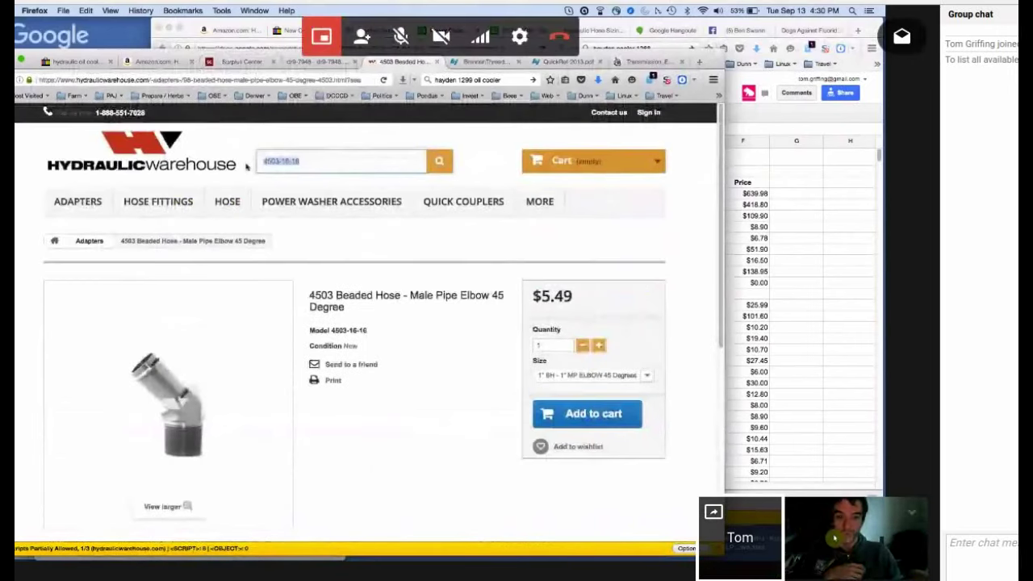
mouse_move(331, 203)
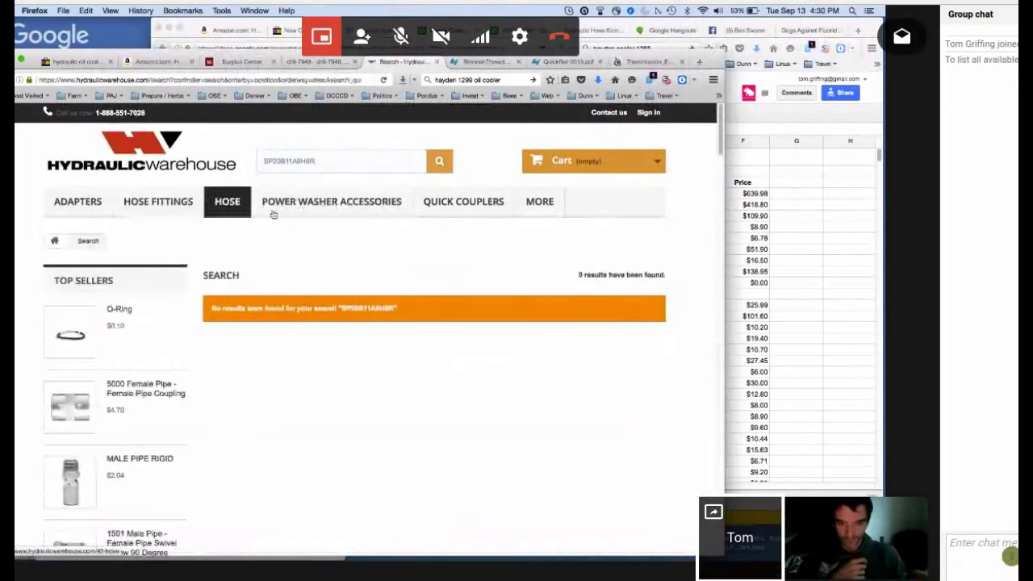
double_click(381, 166)
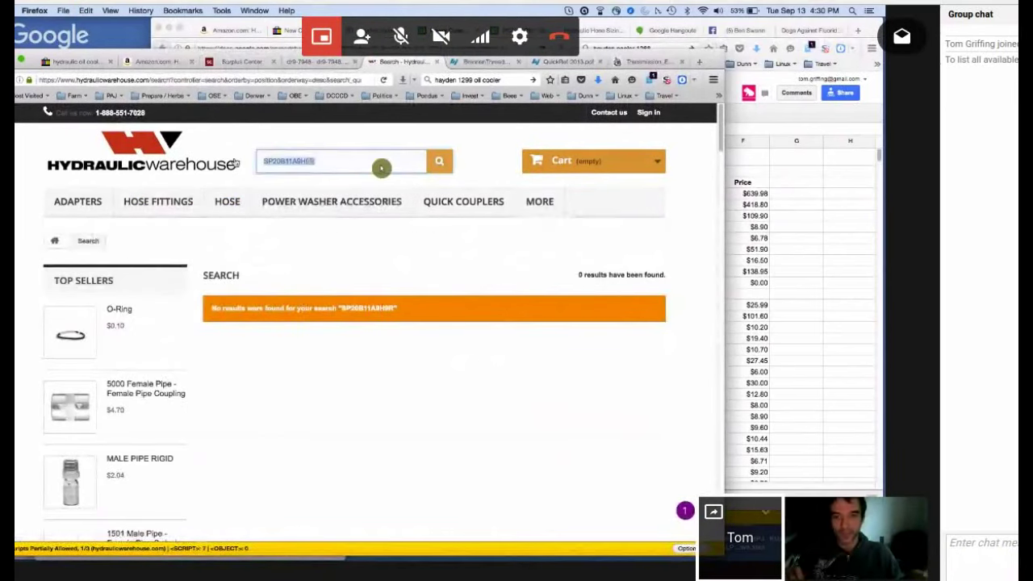
key("BackSpace")
type("pump")
key("Return")
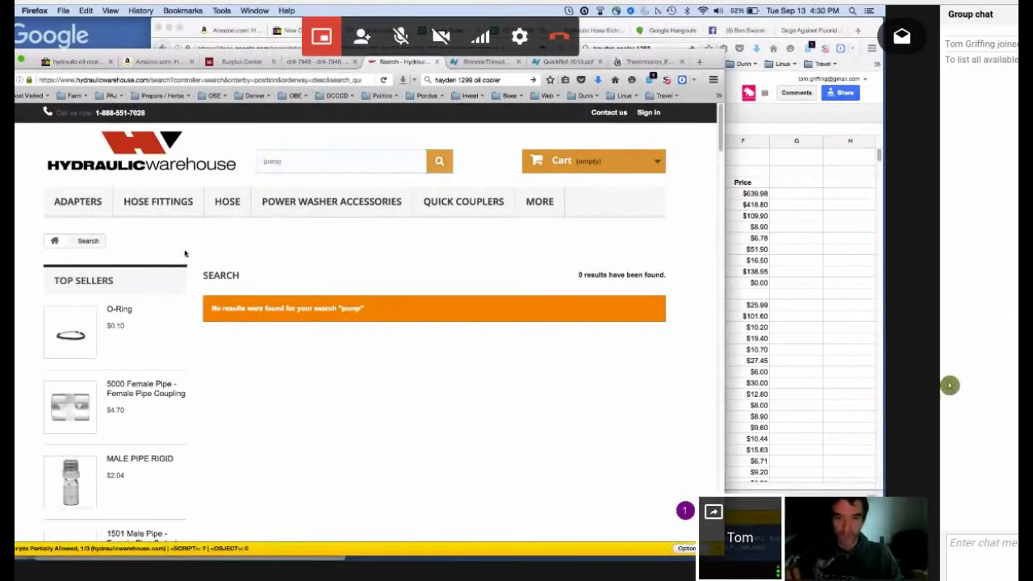
mouse_move(78, 203)
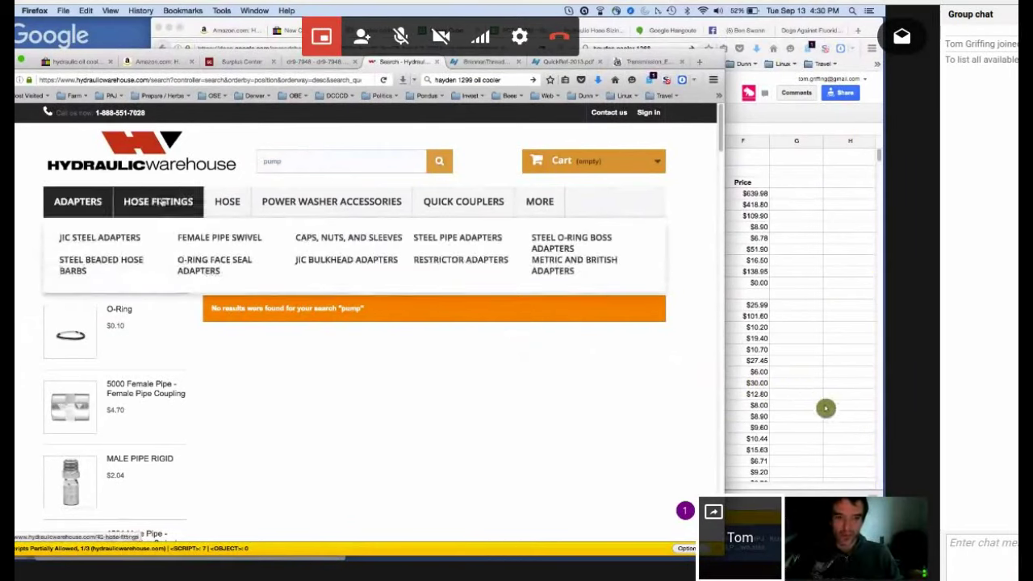
mouse_move(162, 204)
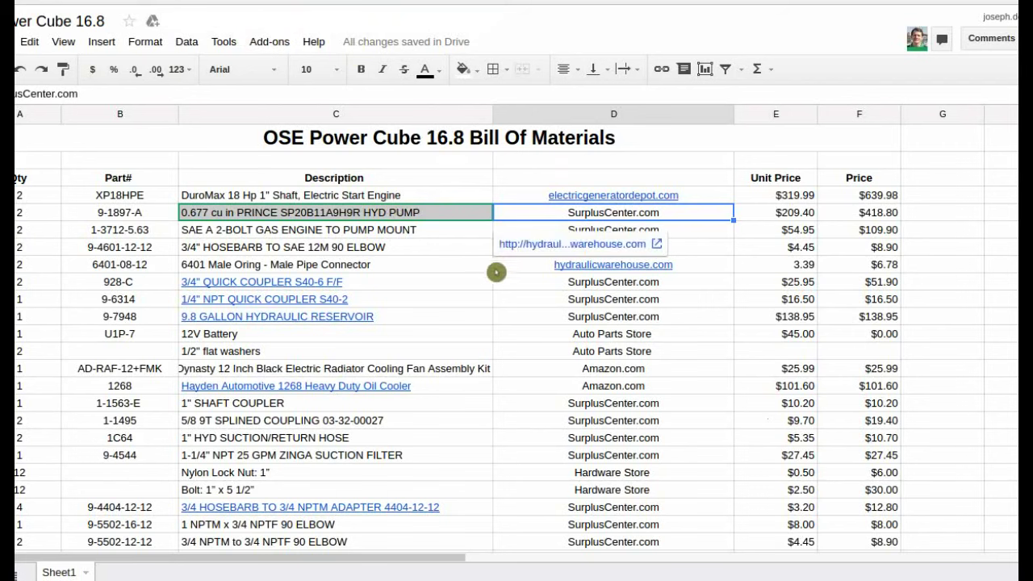
- Return to the bill of materials and review its entries from the pumps down to the check valves and total
scroll(447, 295, "down", 5)
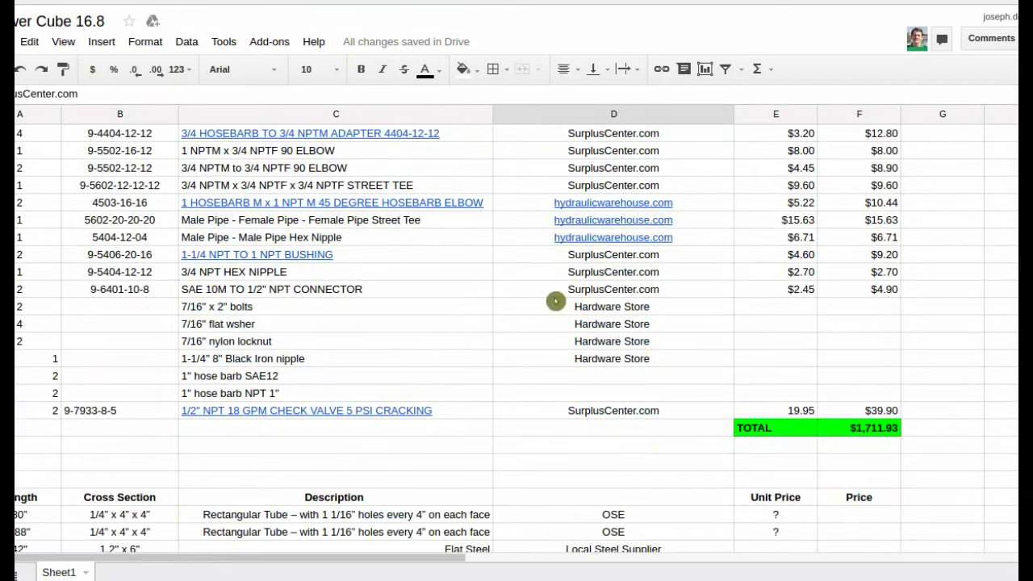
scroll(634, 301, "up", 7)
scroll(974, 293, "down", 6)
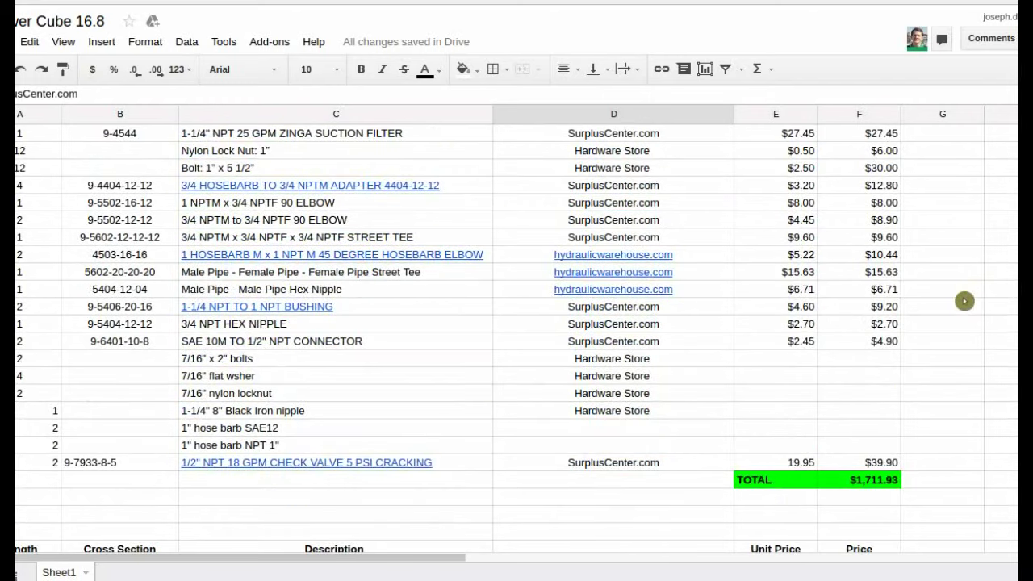
scroll(927, 314, "up", 6)
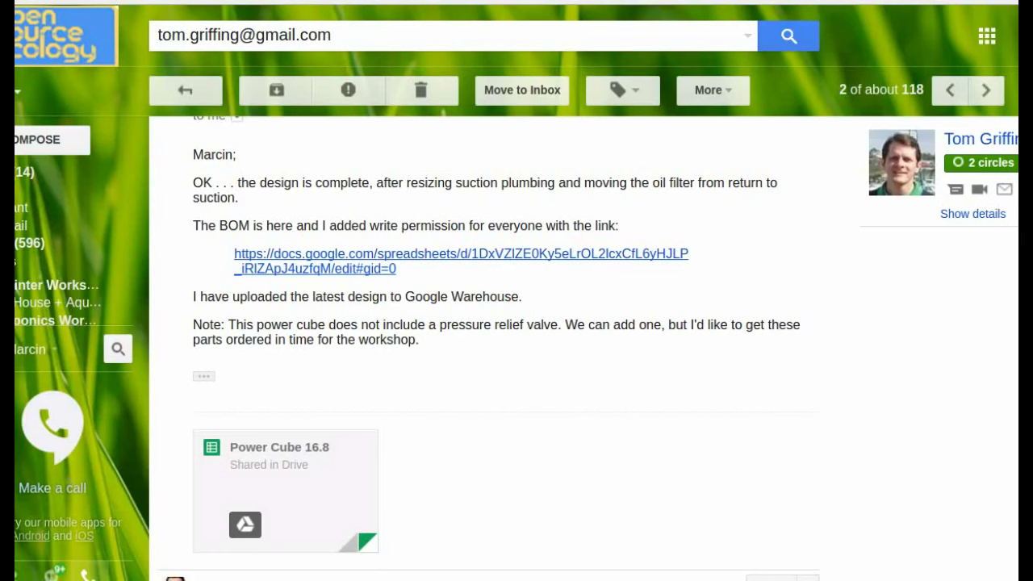
- Switch to 3D Warehouse and examine the Power Cube model from another side
scroll(516, 291, "left", 2)
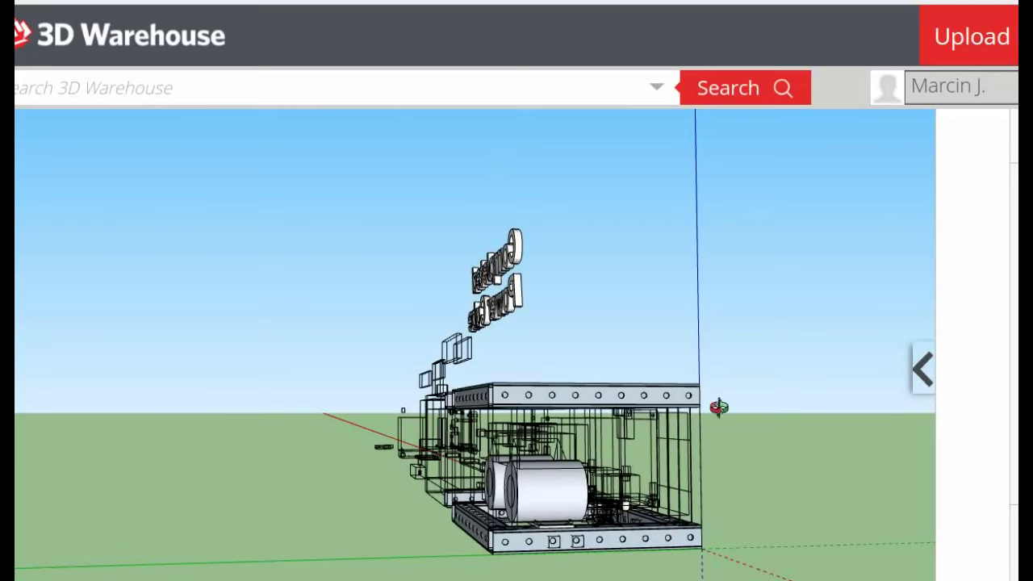
left_click_drag(718, 408, 317, 406)
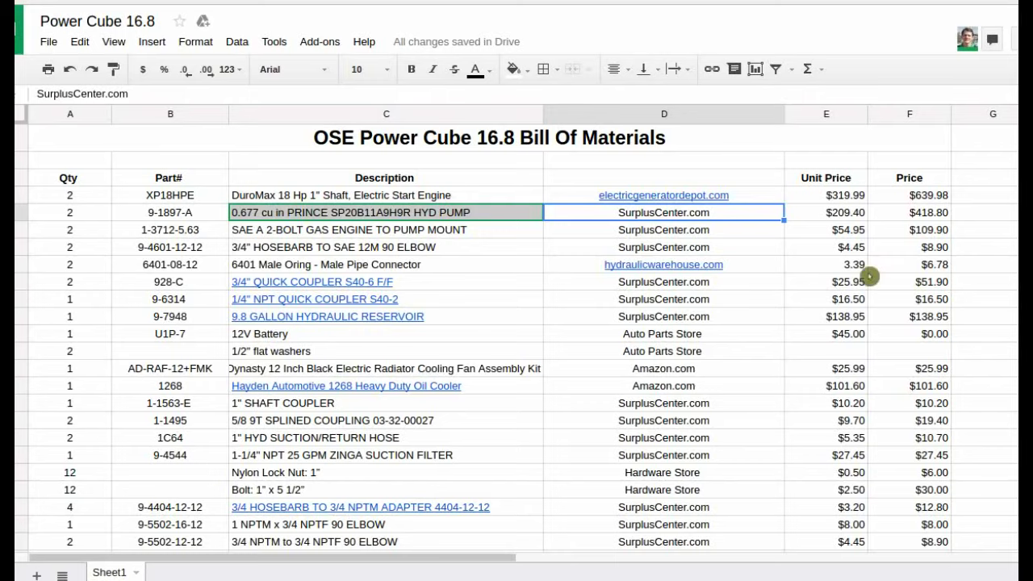
- Go back to the bill of materials and review the pump mount, battery and fitting entries plus the steel stock list
scroll(869, 276, "down", 5)
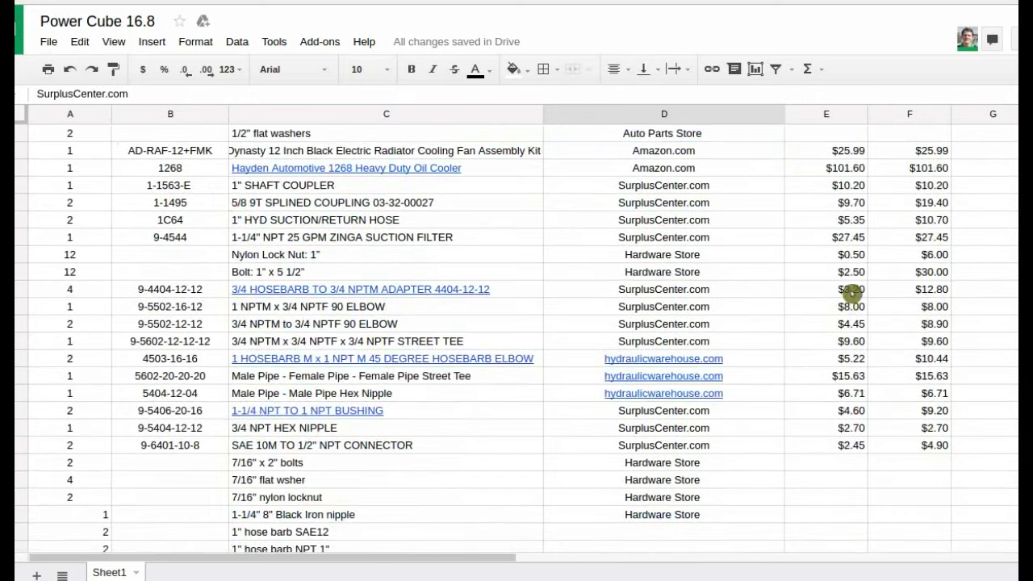
scroll(740, 392, "up", 5)
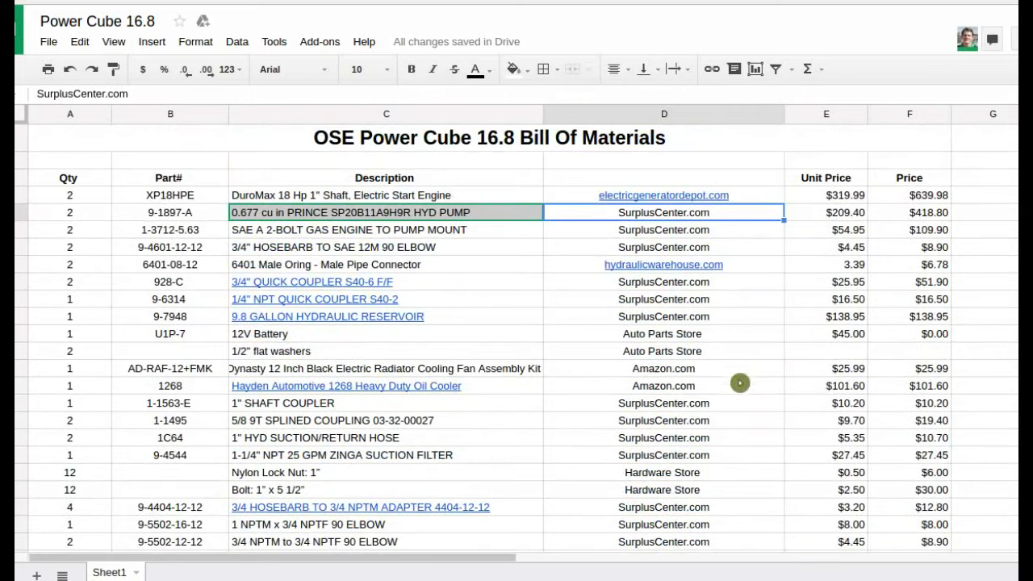
left_click(266, 335)
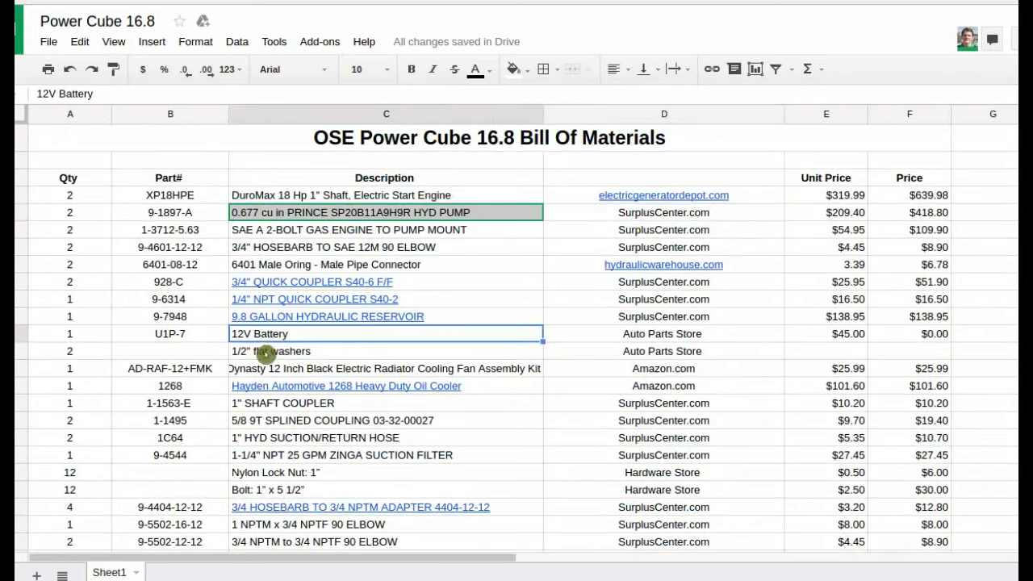
left_click(271, 269)
left_click(268, 230)
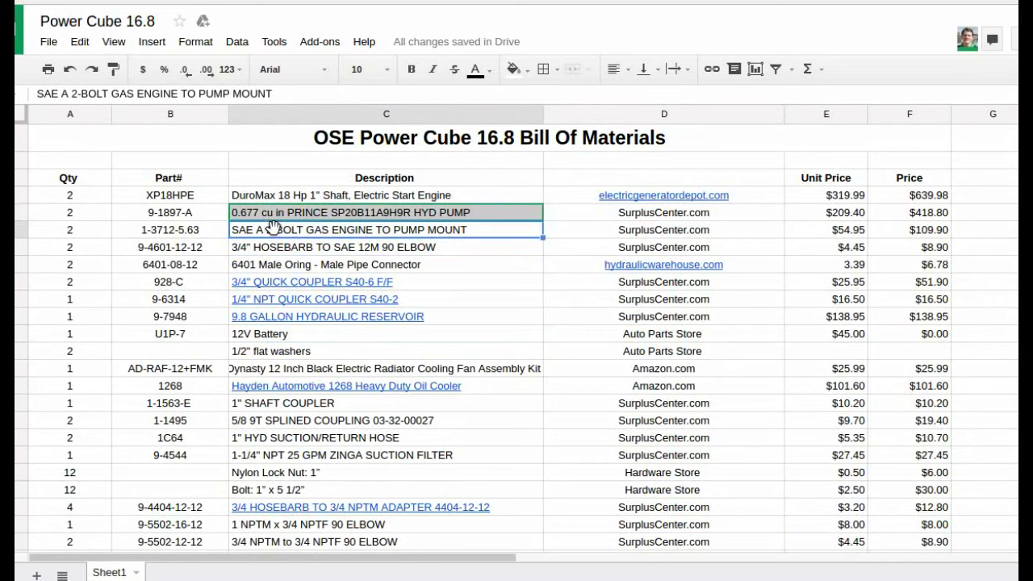
scroll(670, 431, "down", 3)
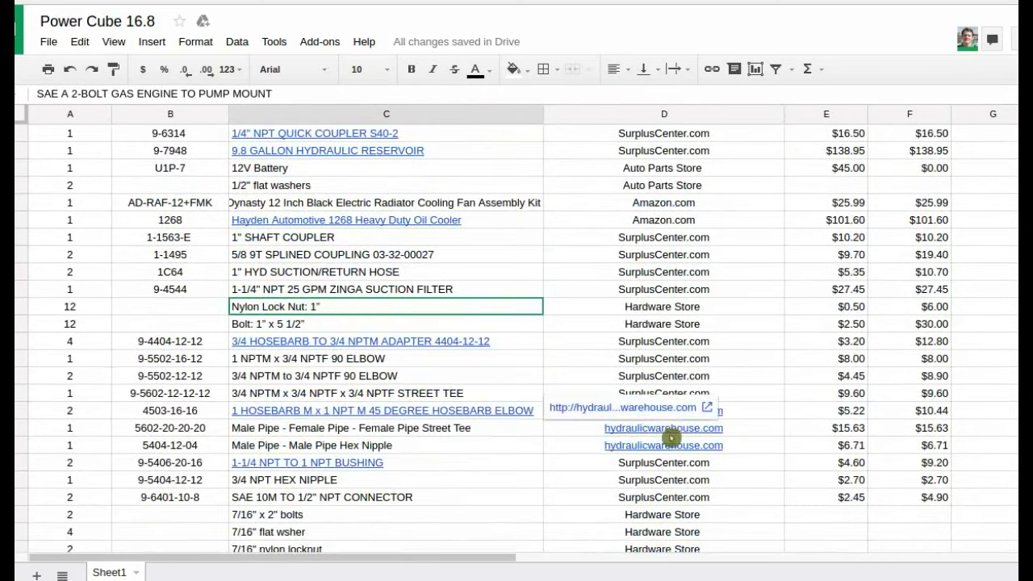
scroll(657, 484, "down", 4)
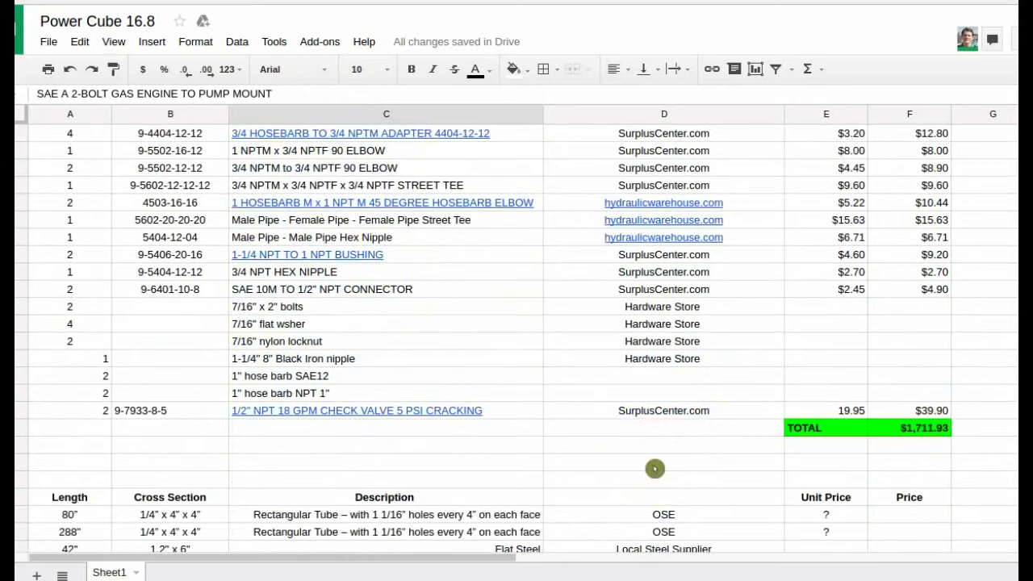
scroll(653, 467, "down", 1)
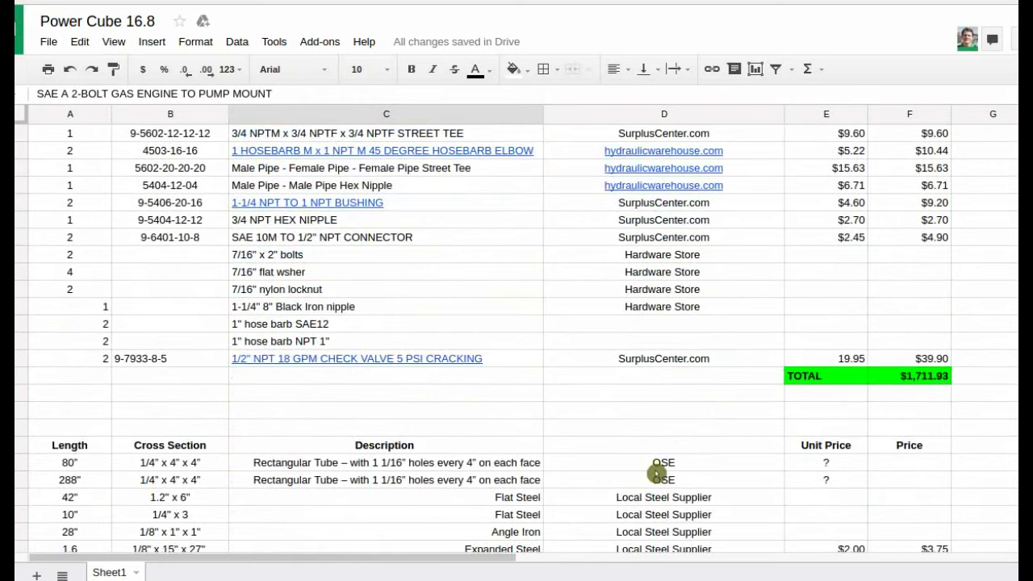
scroll(657, 472, "down", 2)
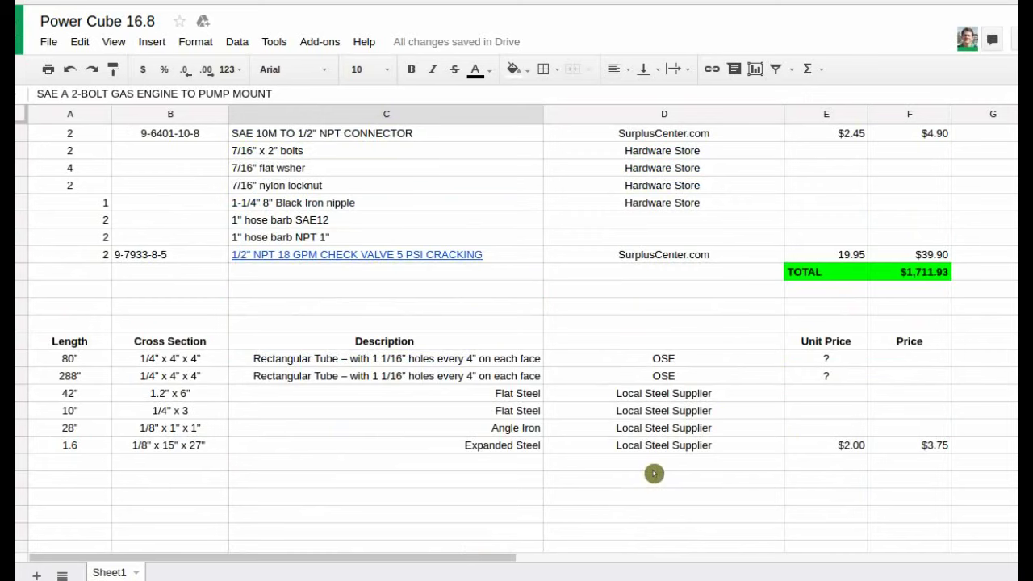
scroll(654, 474, "down", 1)
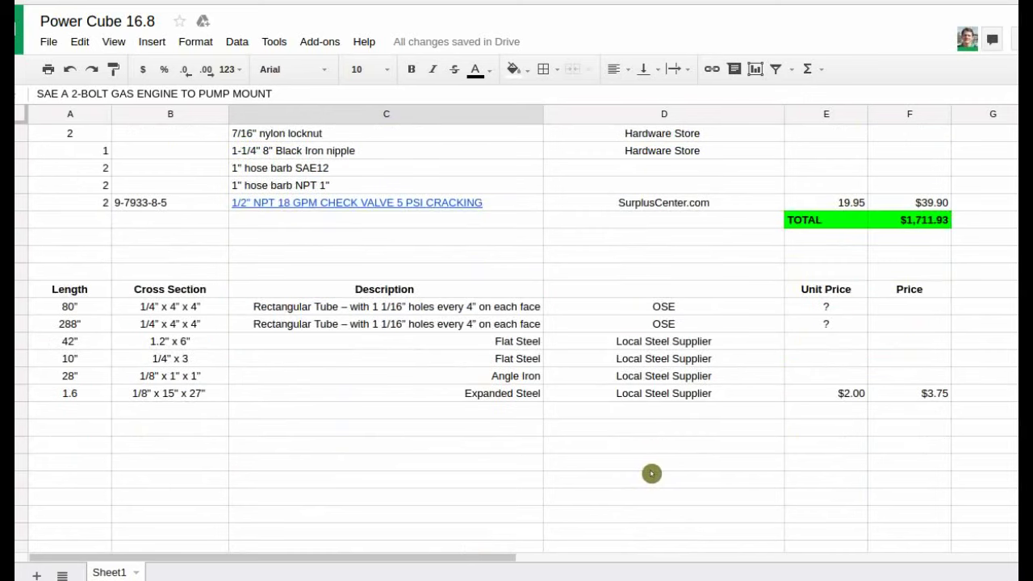
- Set the quantity of the 1" HYD suction/return hose to 4 and check the bill's total
scroll(651, 473, "up", 7)
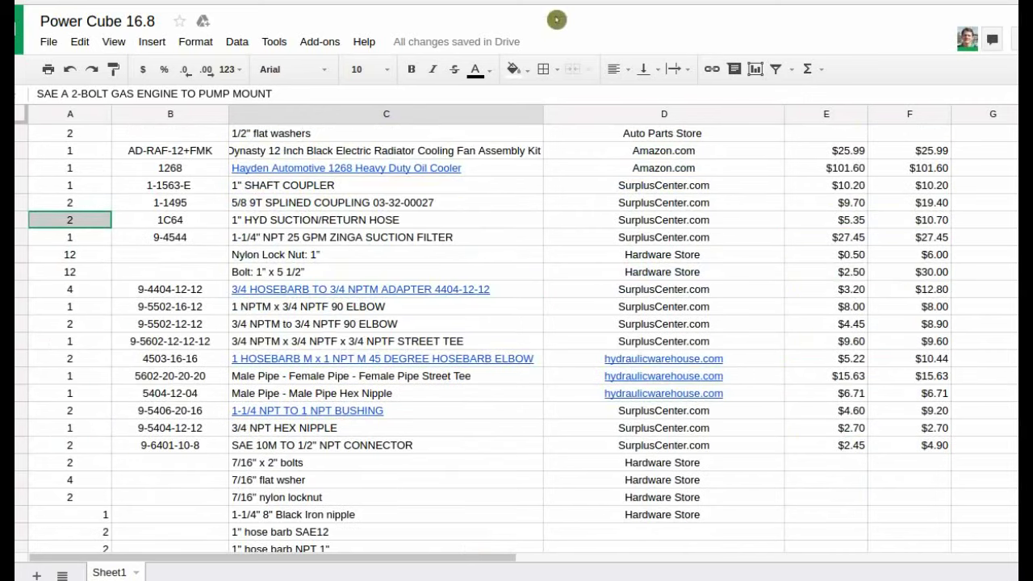
type("4")
key("Up")
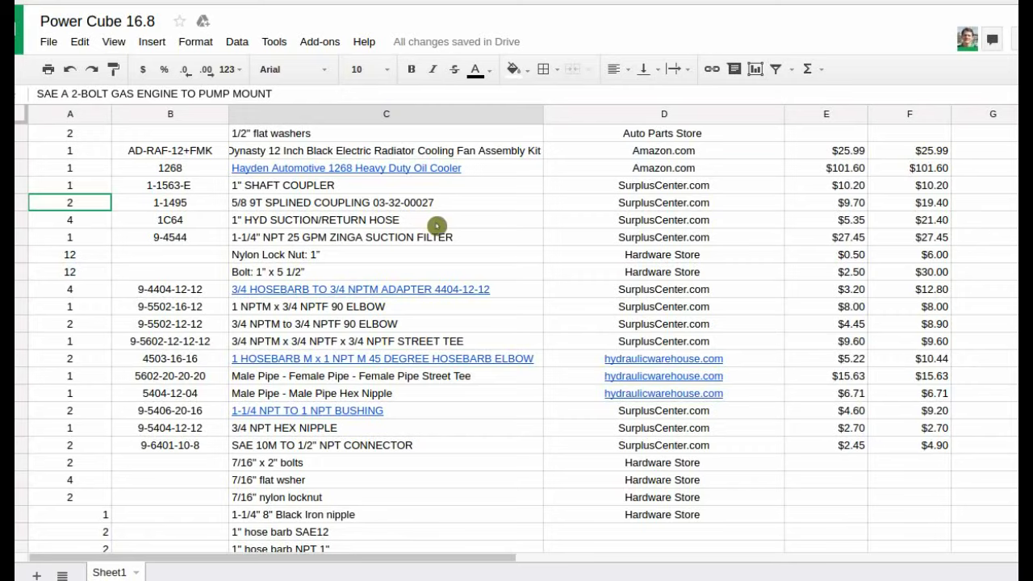
scroll(888, 347, "down", 4)
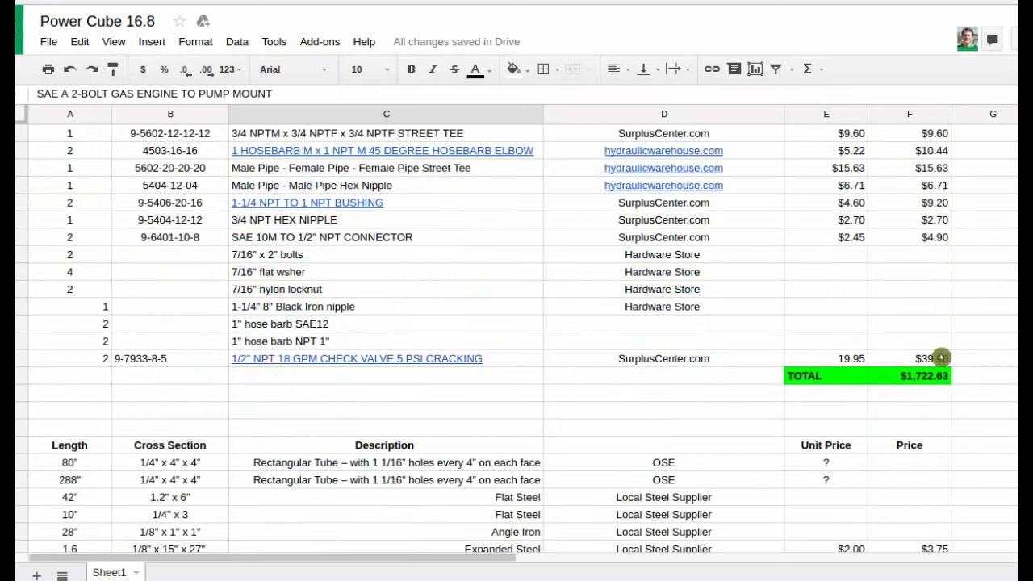
- Extend the bill of materials TOTAL formula to sum the prices in F4:F38
left_click(910, 377)
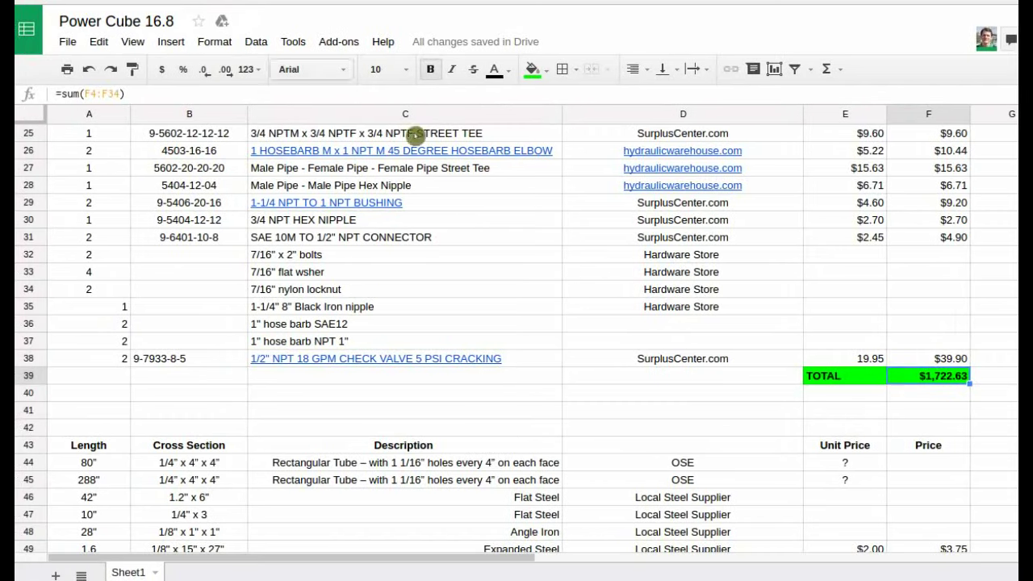
left_click(130, 102)
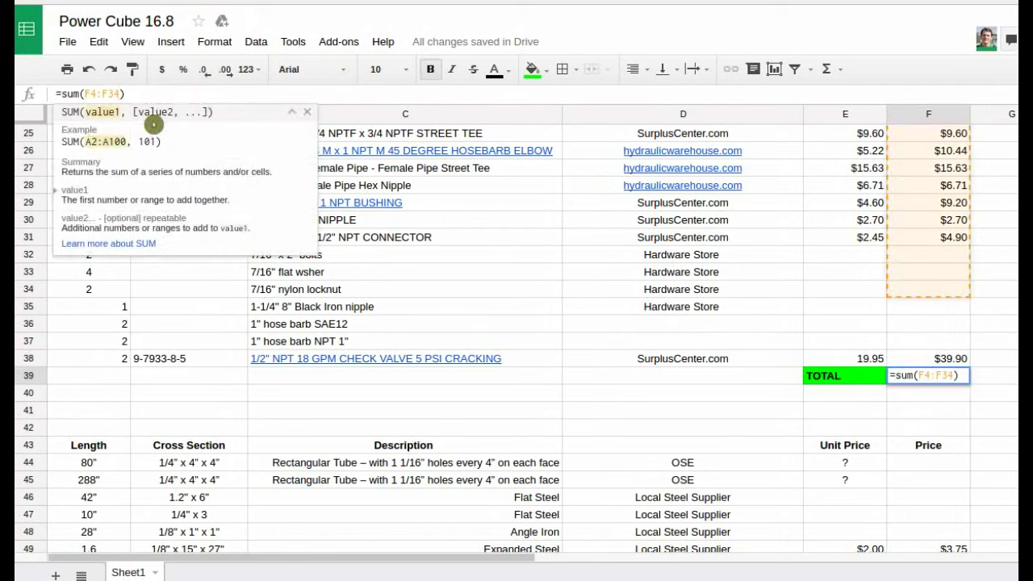
key("BackSpace")
type("8")
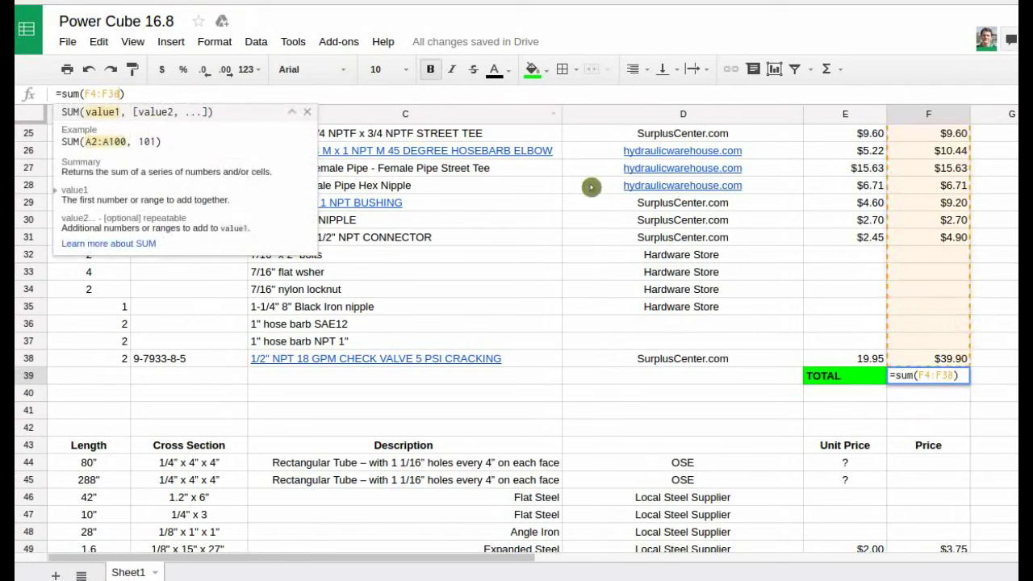
key("Return")
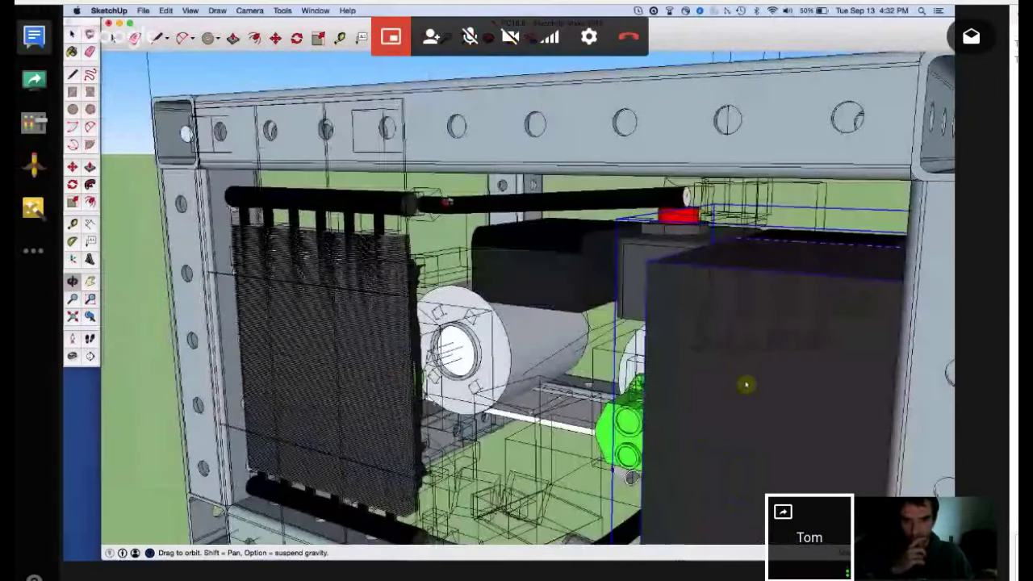
- Switch to the shared SketchUp model and examine the Power Cube's oil cooler, pumps, filter and tank from the front and above
scroll(745, 384, "up", 3)
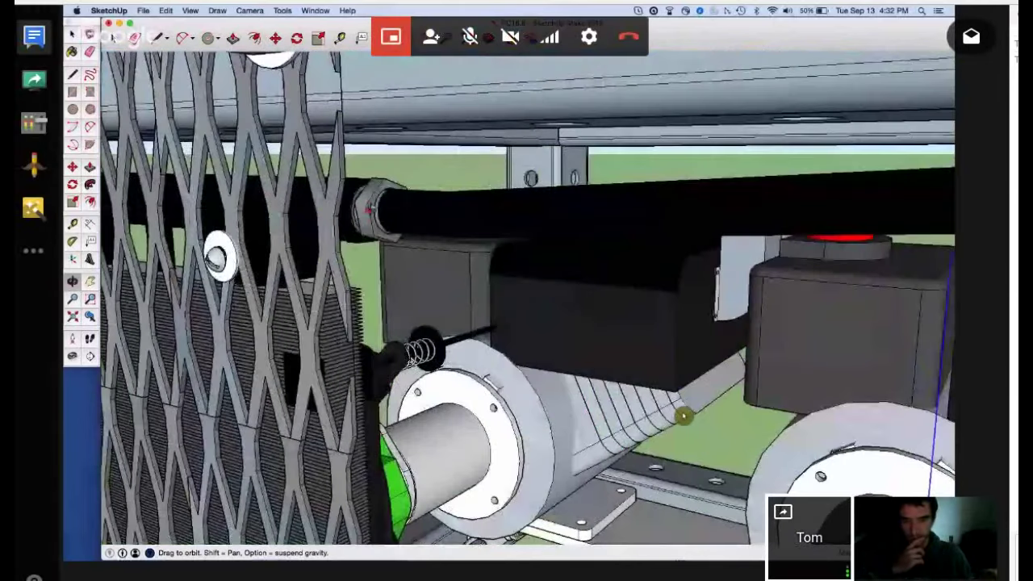
scroll(680, 436, "up", 5)
scroll(679, 438, "down", 3)
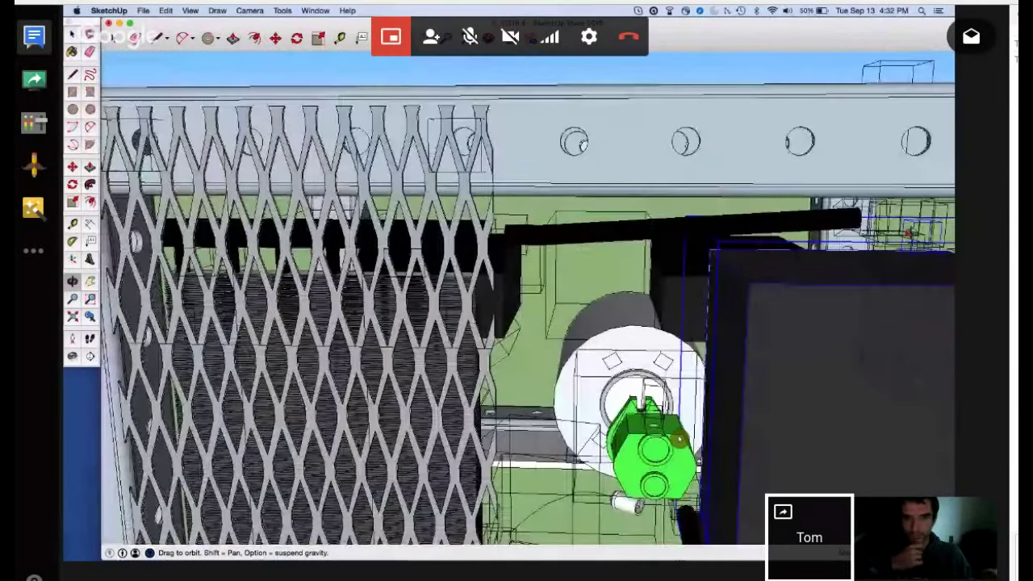
scroll(680, 439, "down", 2)
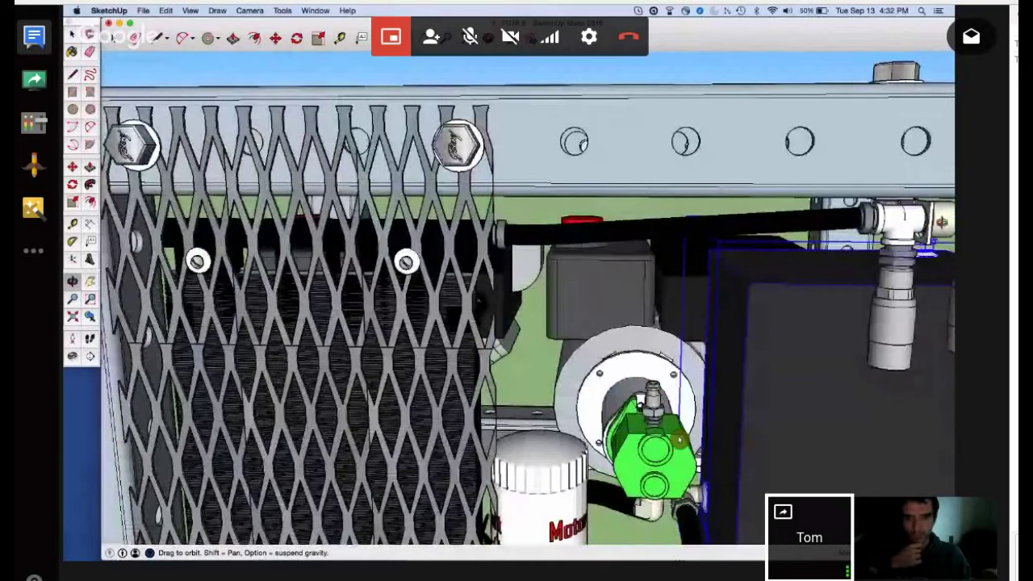
scroll(680, 438, "down", 3)
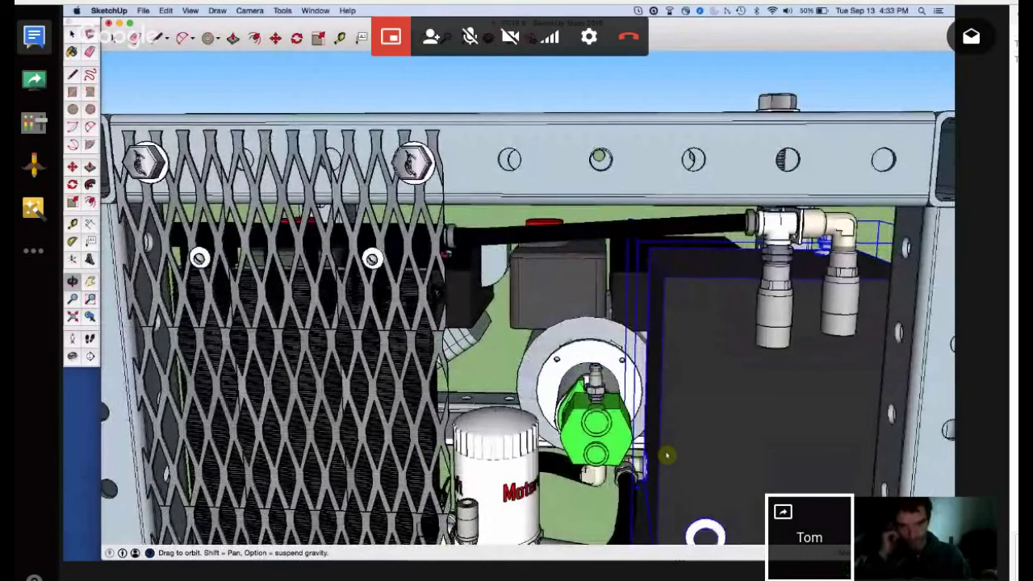
middle_click_drag(549, 214, 558, 488)
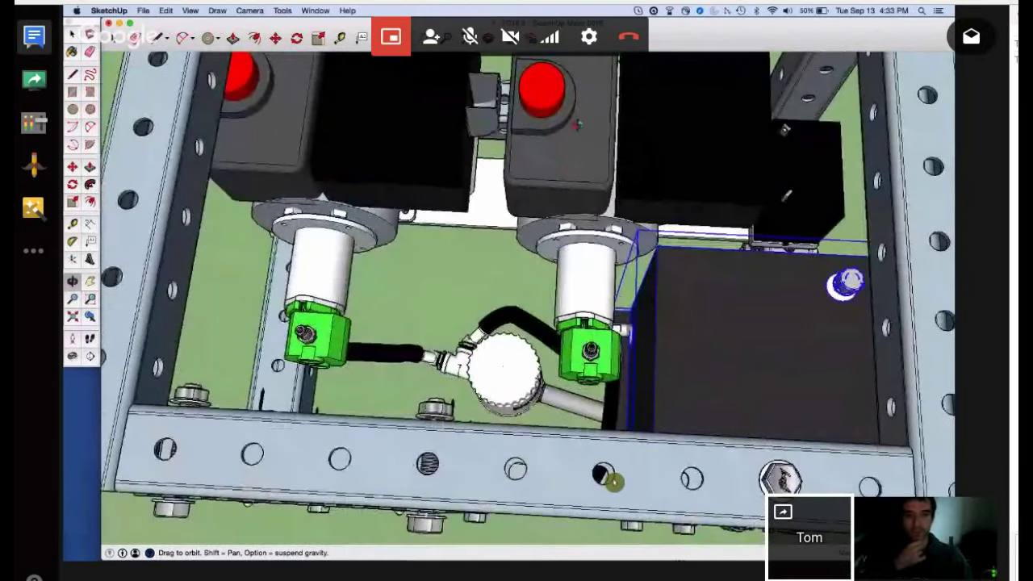
scroll(576, 128, "down", 3)
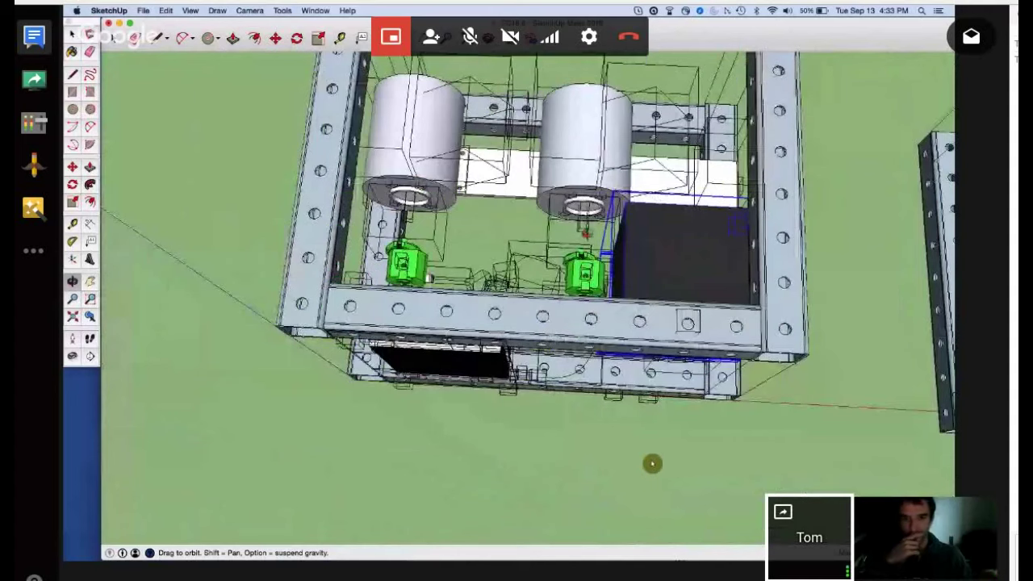
key("Page_Down")
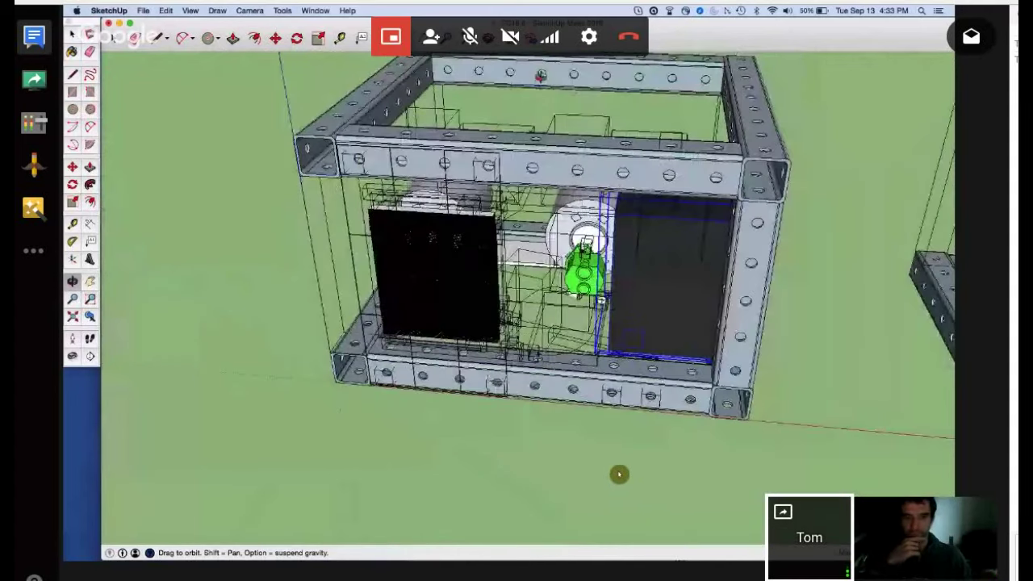
key("Page_Down")
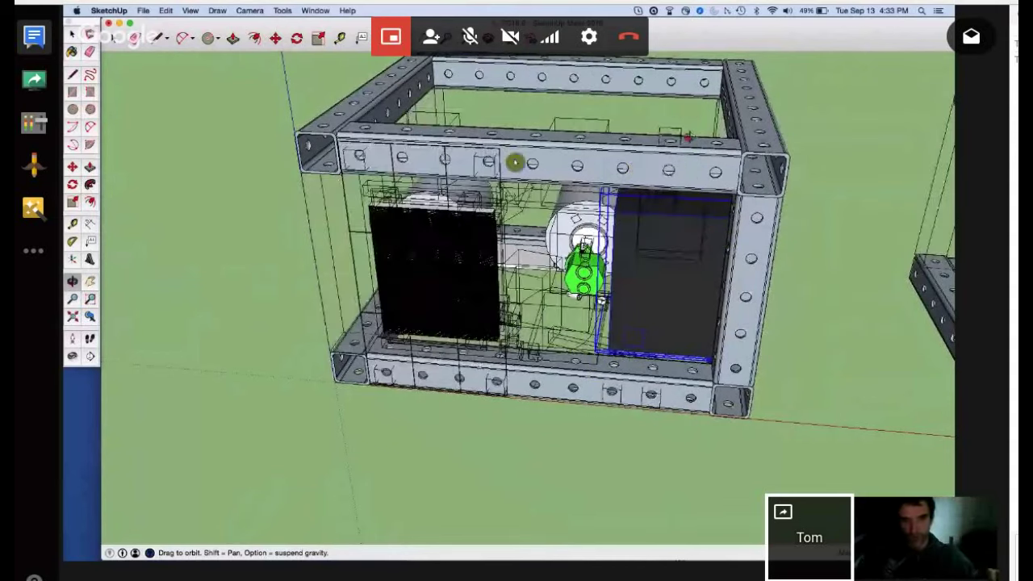
- Examine the tee, elbow and quick couplers under the upper frame tube and the hose running to the oil cooler
left_click_drag(808, 242, 802, 274)
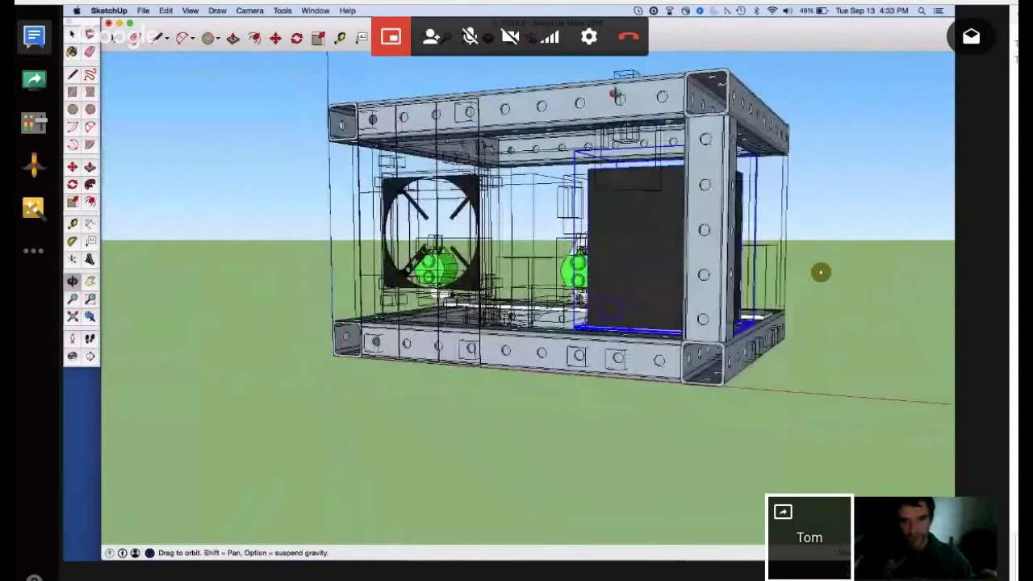
scroll(831, 249, "up", 5)
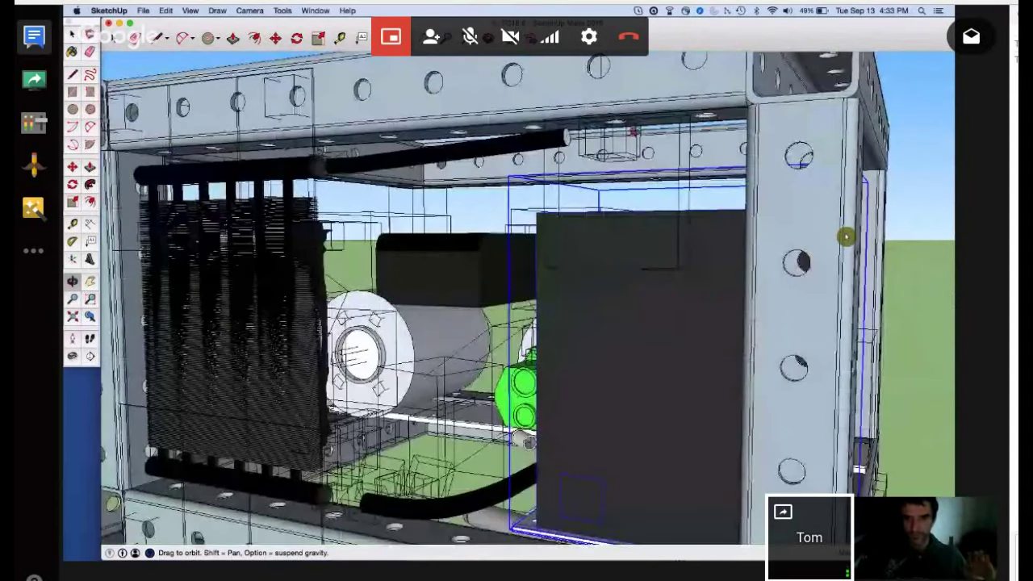
key("alt+x")
scroll(844, 237, "up", 3)
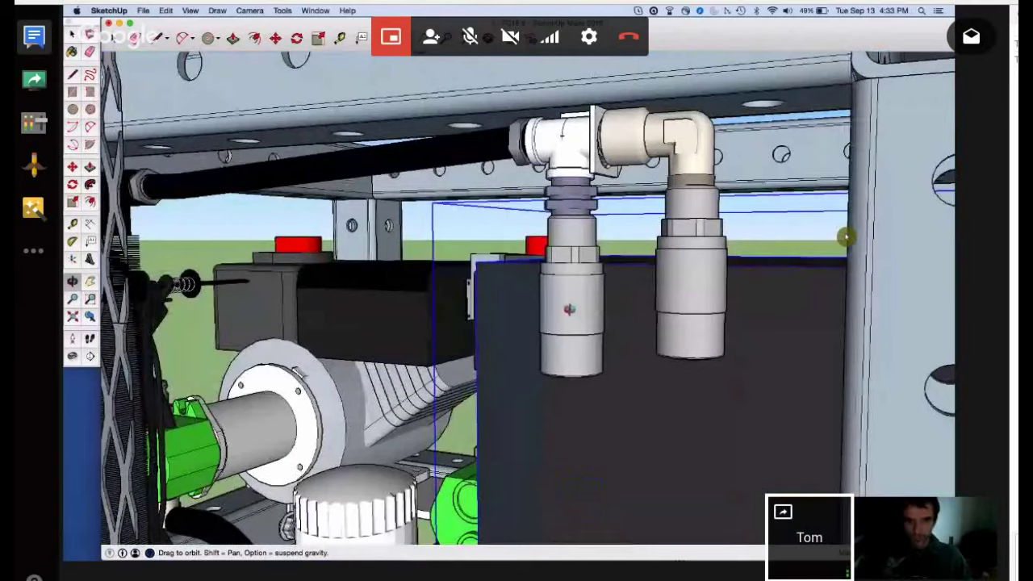
left_click_drag(569, 309, 690, 345)
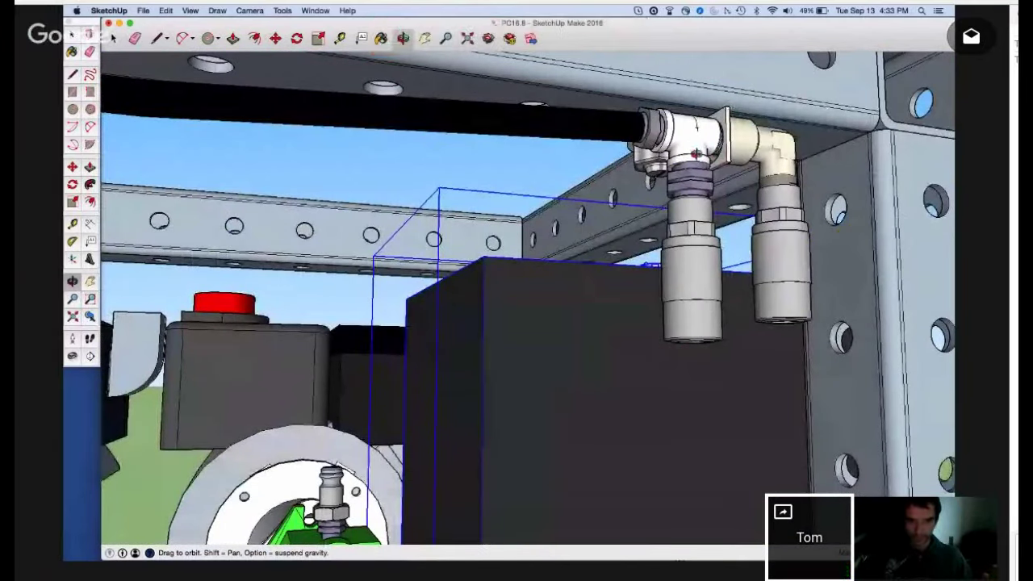
left_click_drag(696, 153, 446, 218)
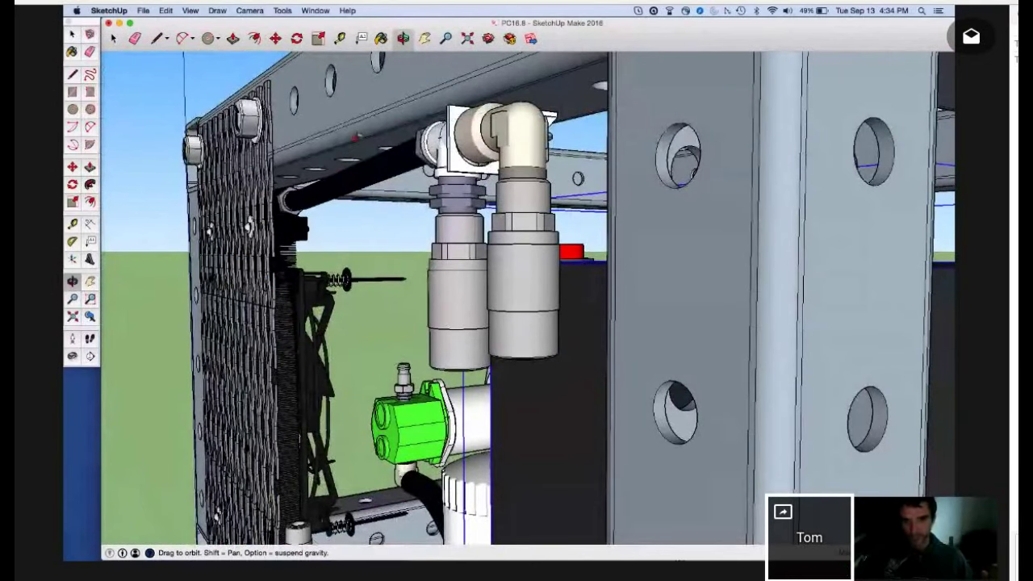
left_click_drag(332, 122, 427, 180)
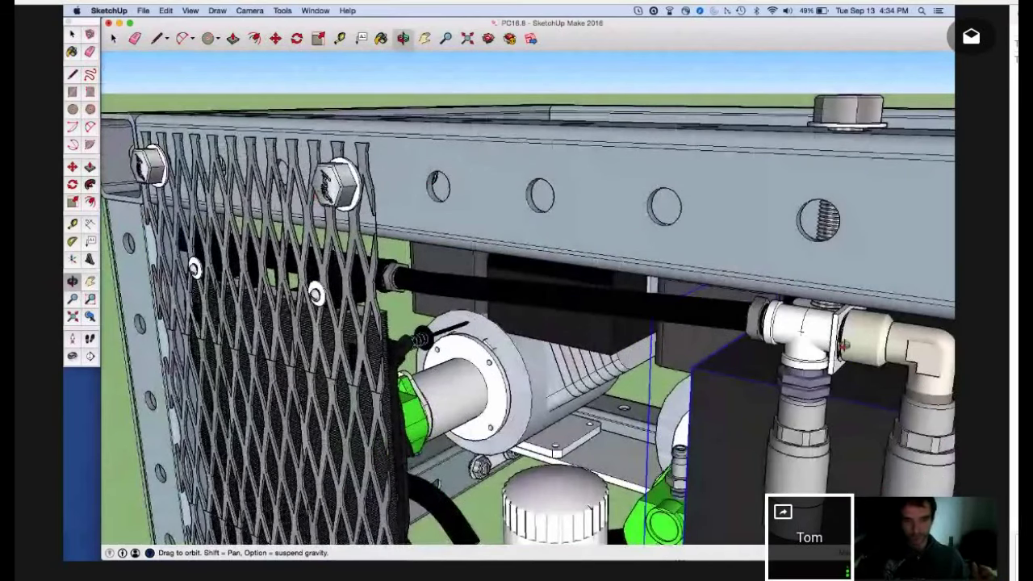
mouse_move(801, 329)
left_mouse_down()
mouse_move(444, 507)
mouse_move(335, 505)
left_mouse_up()
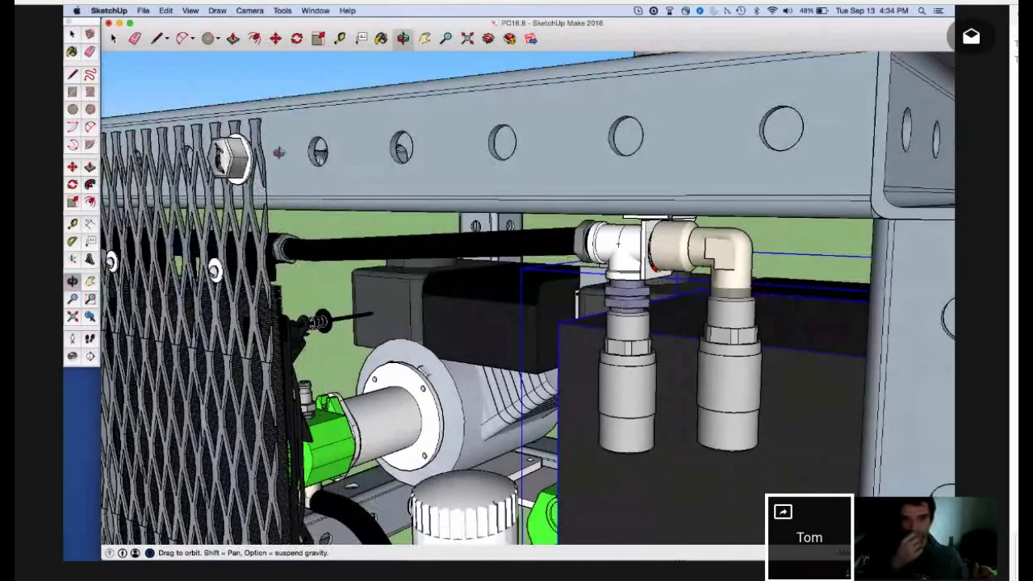
- Examine the whole Power Cube and the row of separated frame, engine, battery, oil cooler and hydraulics assemblies
scroll(278, 152, "down", 5)
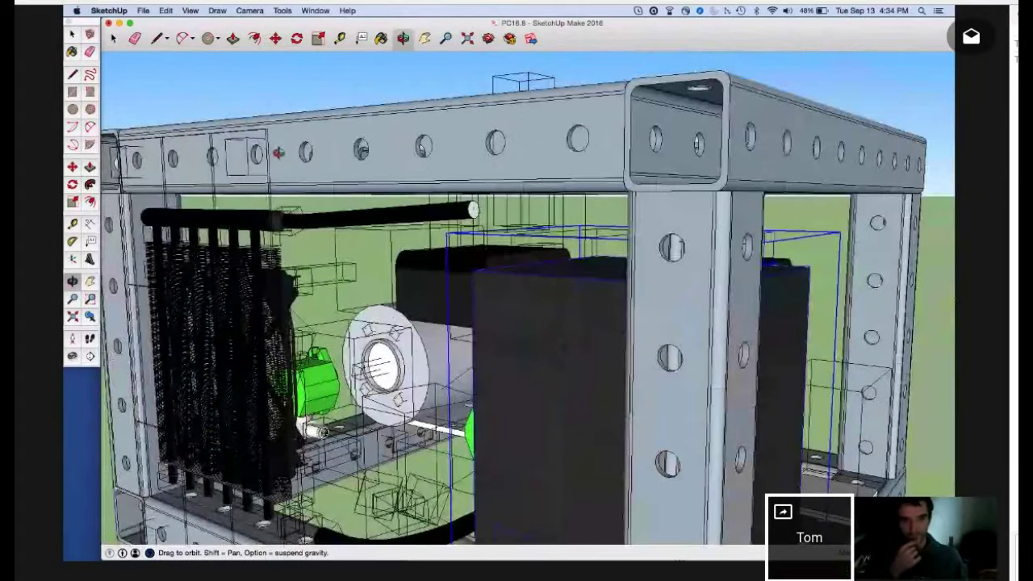
scroll(278, 152, "down", 5)
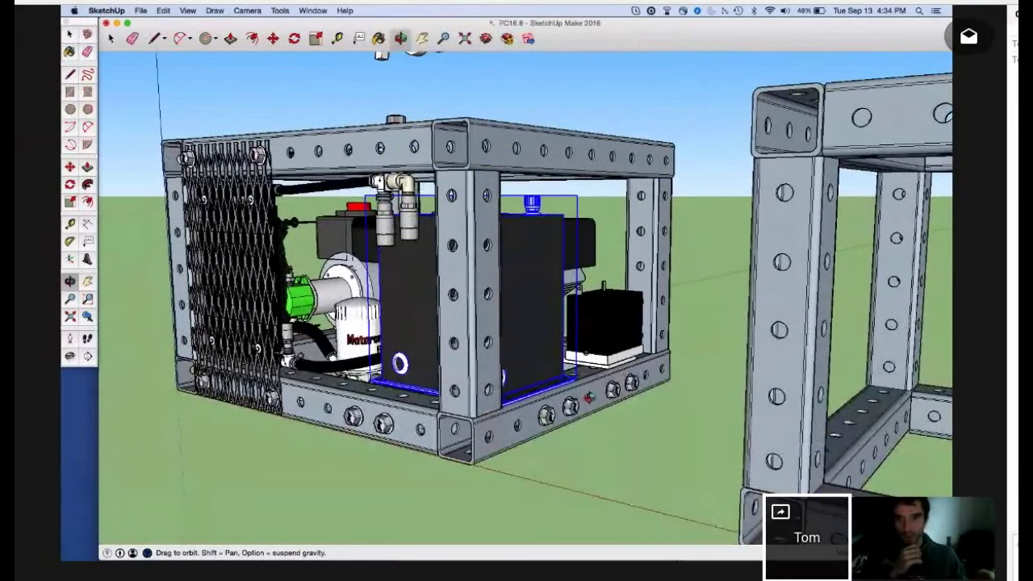
scroll(211, 311, "down", 5)
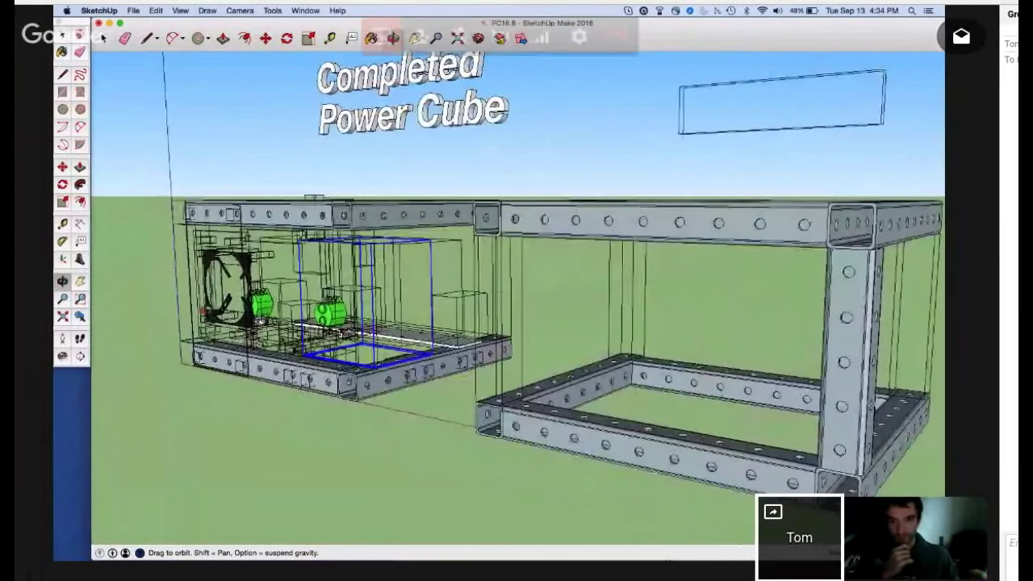
left_click_drag(203, 311, 311, 311)
scroll(311, 311, "down", 6)
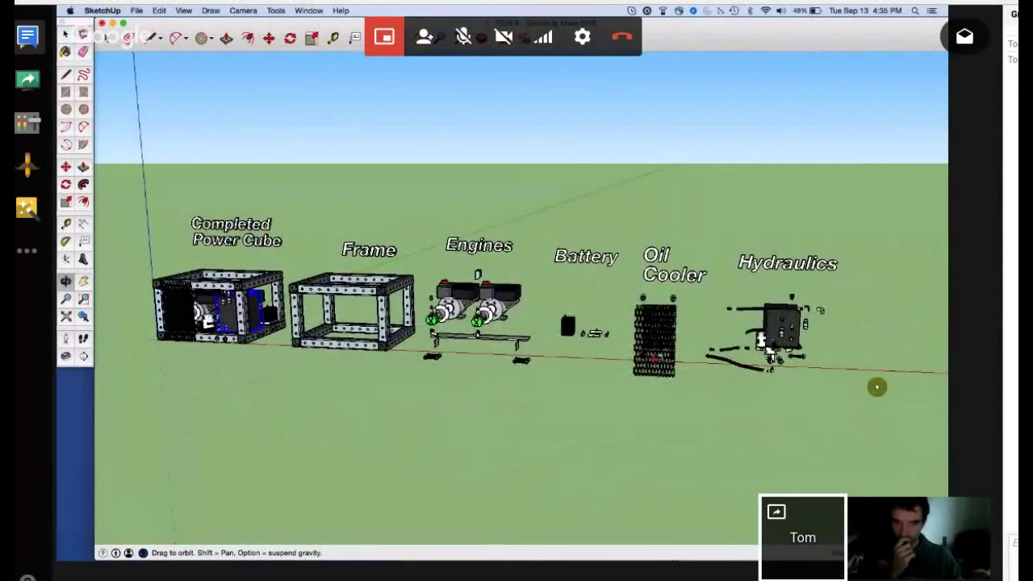
left_click_drag(876, 386, 638, 420)
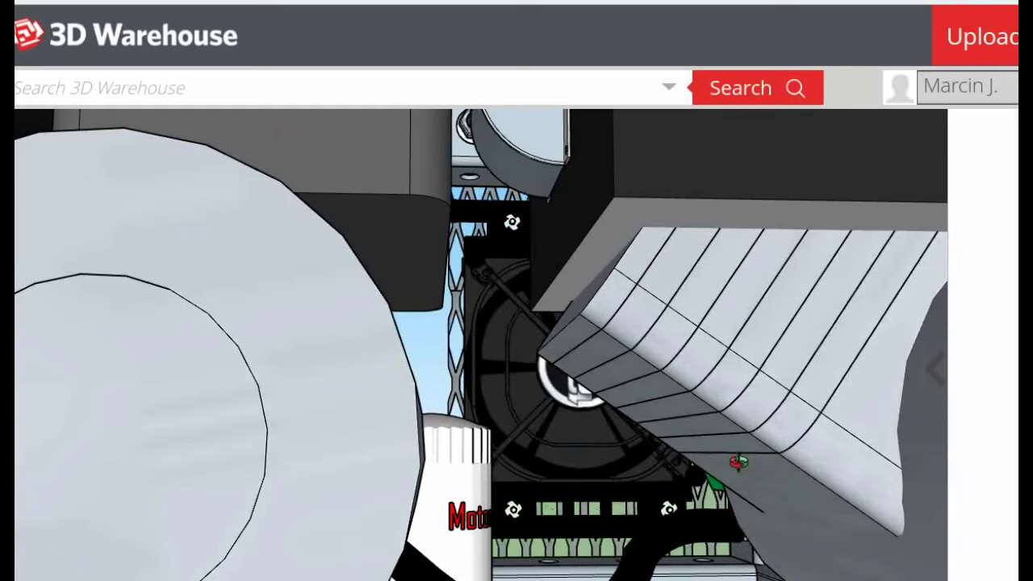
- Switch to 3D Warehouse and examine the Power Cube's cooler fan, engines, hoses and tank from several sides
scroll(738, 461, "down", 2)
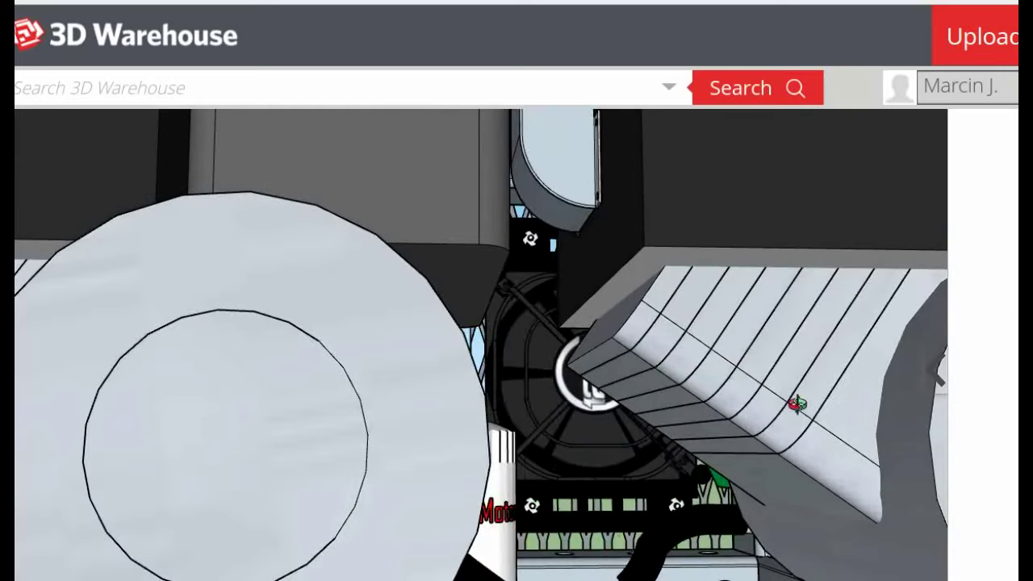
scroll(798, 402, "down", 2)
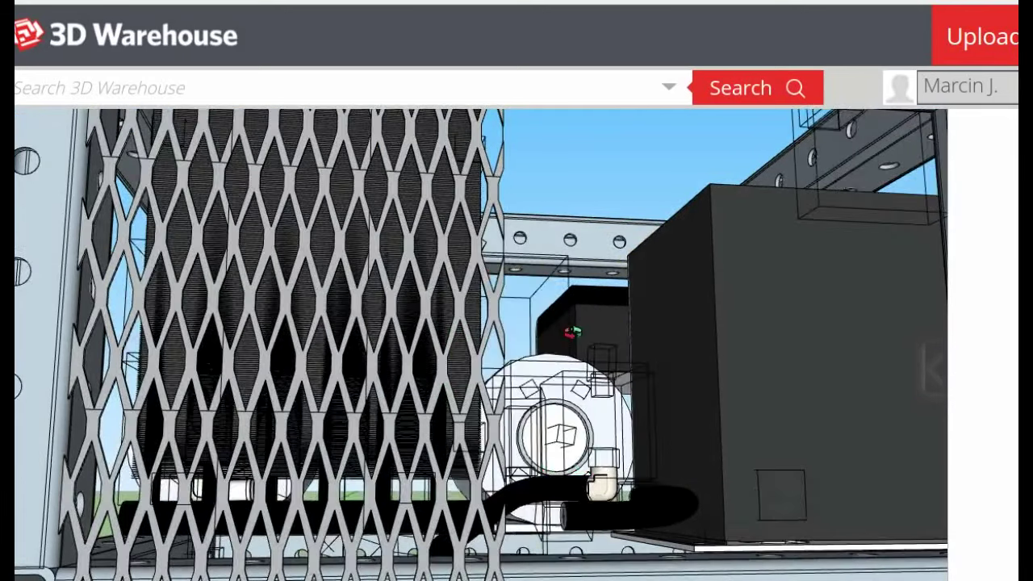
left_click_drag(572, 331, 336, 422)
left_click_drag(408, 325, 262, 321)
left_click_drag(323, 304, 274, 325)
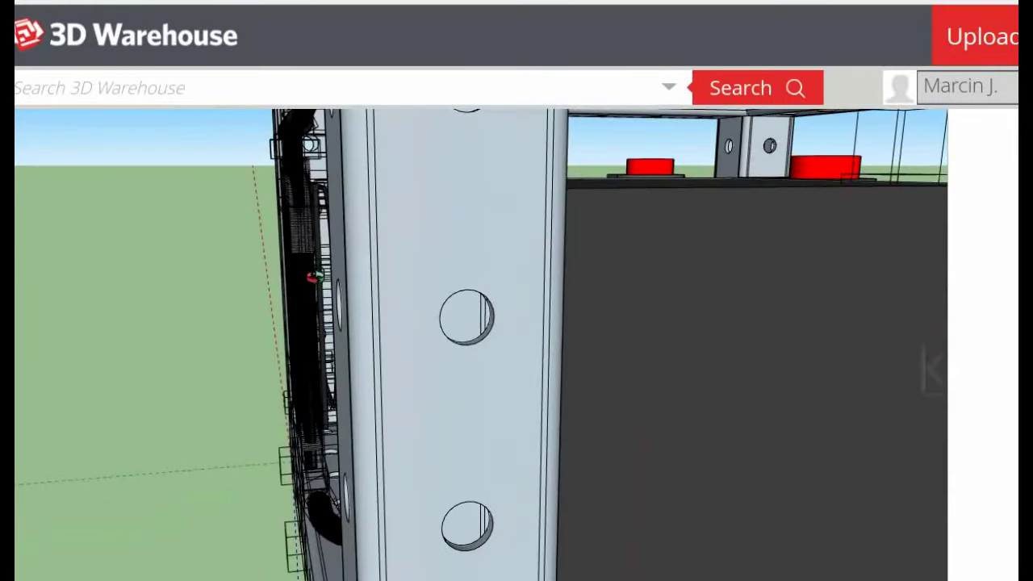